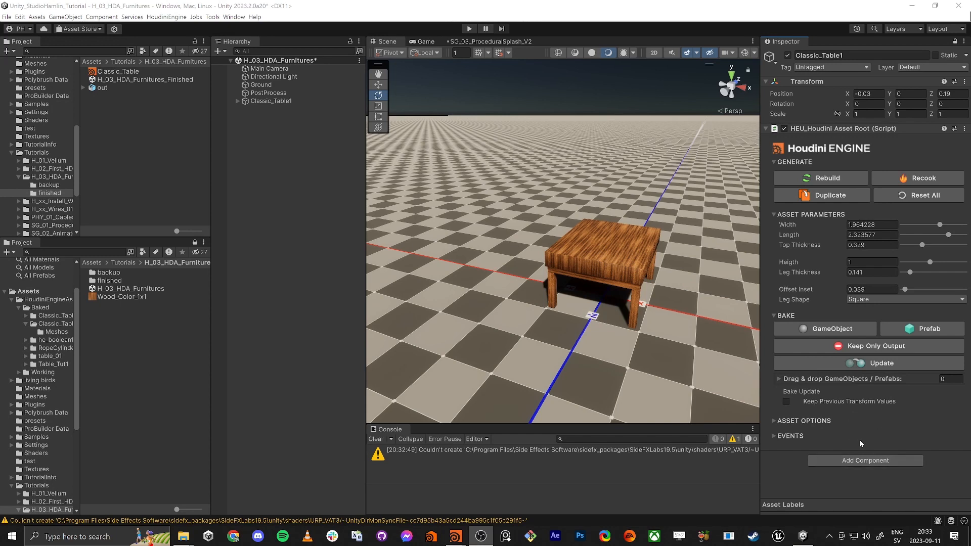
# - Resize Classic_Table1 to a width of about 2.41, length 3, top thickness about 0.12 and height about 1.31
pyautogui.moveTo(519, 218); pyautogui.dragTo(491, 226, button='right')
pyautogui.press('d')
pyautogui.press('w')
pyautogui.press('s')
pyautogui.press('d')
pyautogui.moveTo(940, 224); pyautogui.dragTo(942, 263)
pyautogui.keyDown('alt'); pyautogui.moveTo(424, 325); pyautogui.dragTo(414, 280); pyautogui.keyUp('alt')
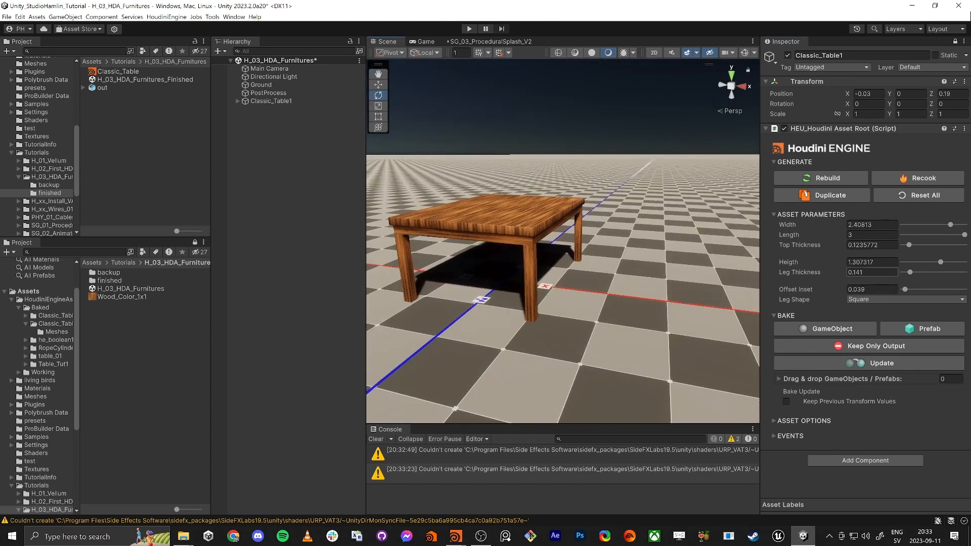
# - Set the table's offset inset to 0 and change its leg shape to Round
pyautogui.moveTo(905, 290)
pyautogui.mouseDown()
pyautogui.moveTo(914, 290)
pyautogui.moveTo(905, 290)
pyautogui.mouseUp()
pyautogui.press('w')
pyautogui.moveTo(520, 246); pyautogui.dragTo(560, 214, button='right')
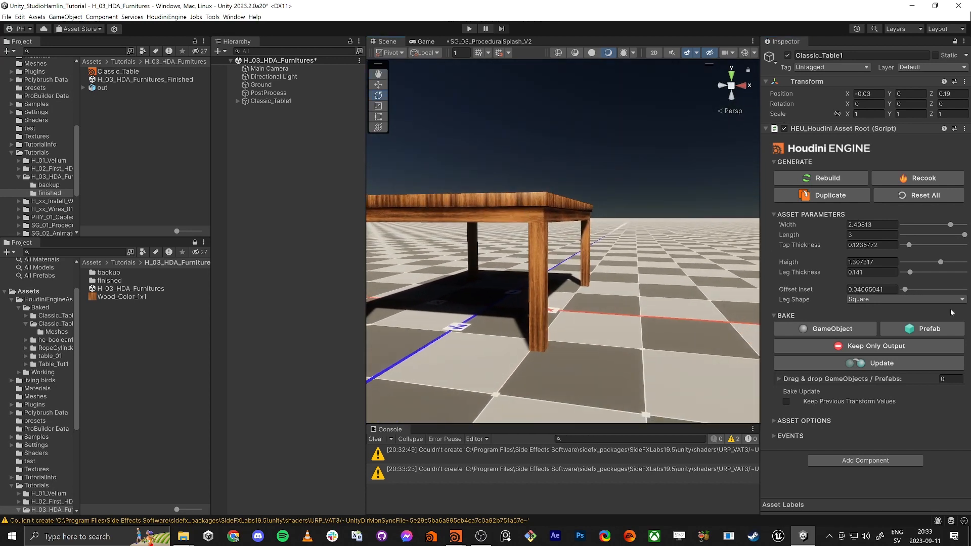
pyautogui.moveTo(905, 289)
pyautogui.mouseDown()
pyautogui.moveTo(916, 290)
pyautogui.moveTo(899, 290)
pyautogui.mouseUp()
pyautogui.click(924, 299)
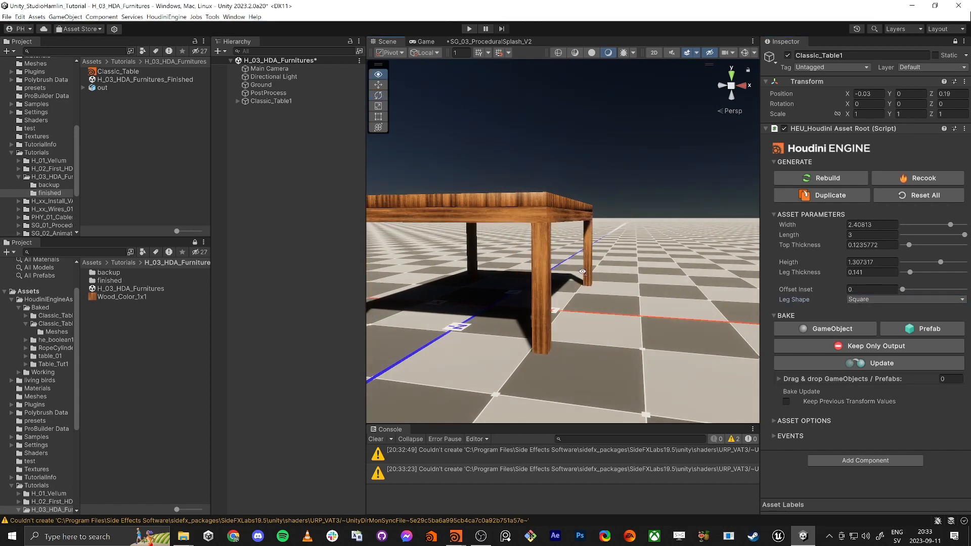
pyautogui.keyDown('alt'); pyautogui.moveTo(606, 255); pyautogui.dragTo(571, 305); pyautogui.keyUp('alt')
pyautogui.click(871, 299)
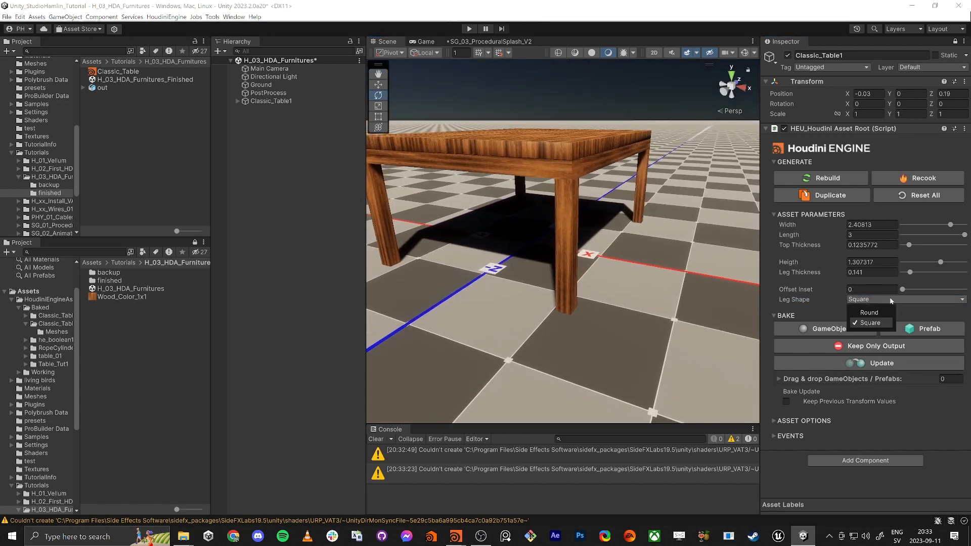
pyautogui.click(868, 316)
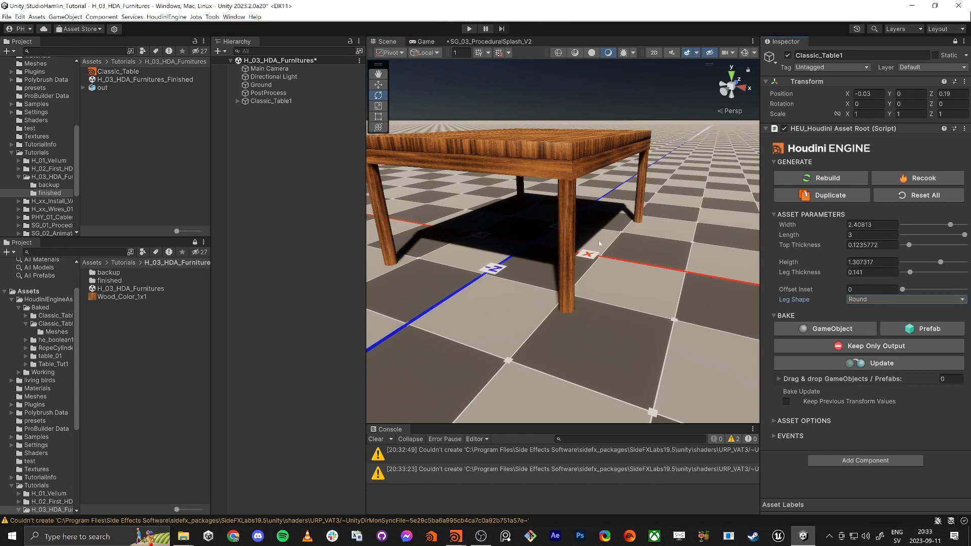
pyautogui.moveTo(625, 322)
pyautogui.keyDown('alt'); pyautogui.mouseDown()
pyautogui.moveTo(603, 303)
pyautogui.moveTo(626, 324)
pyautogui.moveTo(635, 320)
pyautogui.mouseUp(); pyautogui.keyUp('alt')
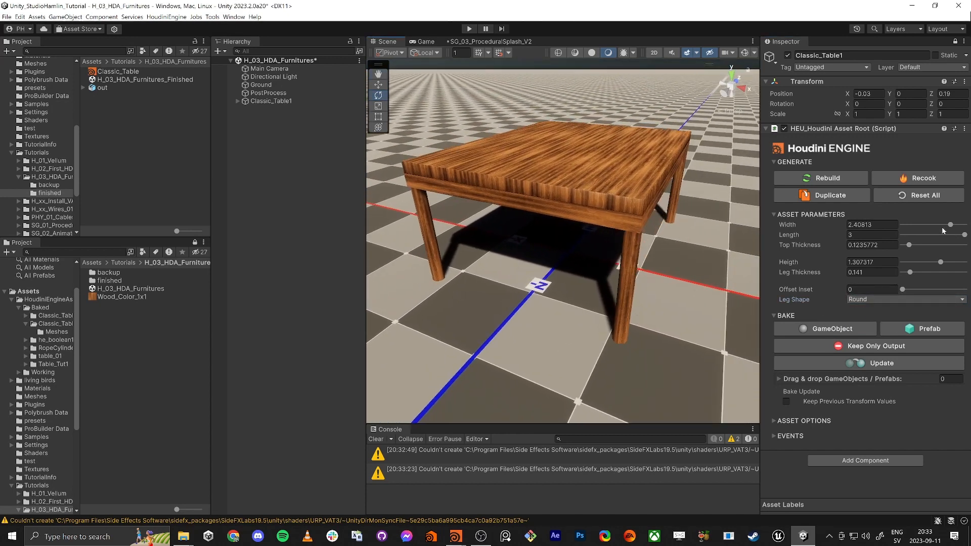
# - Resize the table to a width of about 1.58, length about 1.5, top thickness about 0.4 and height about 0.68
pyautogui.moveTo(942, 227); pyautogui.dragTo(930, 225)
pyautogui.click(929, 235)
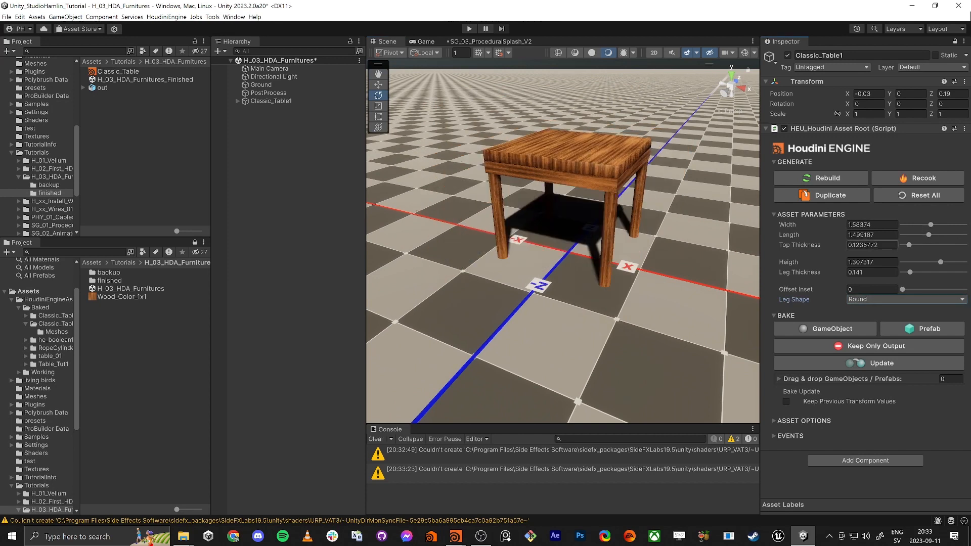
pyautogui.click(927, 245)
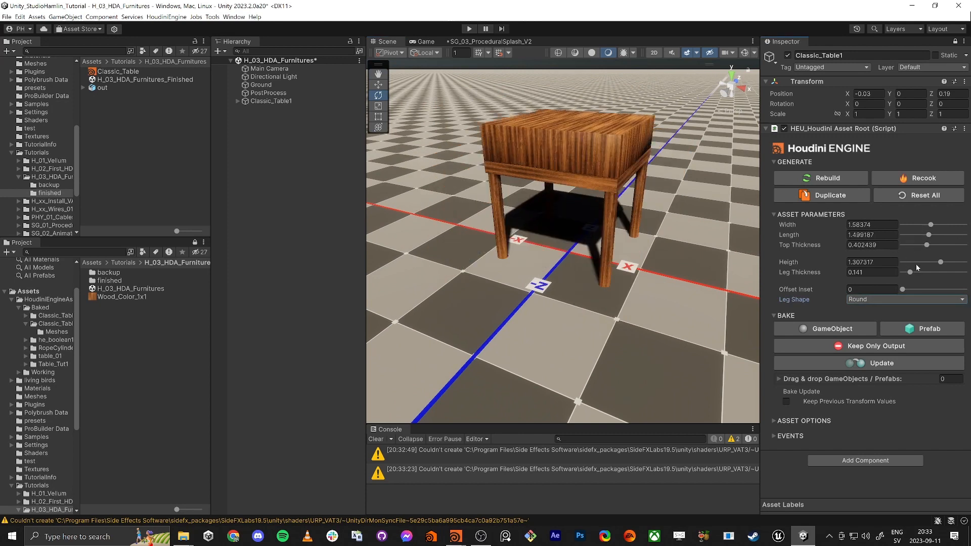
pyautogui.click(919, 263)
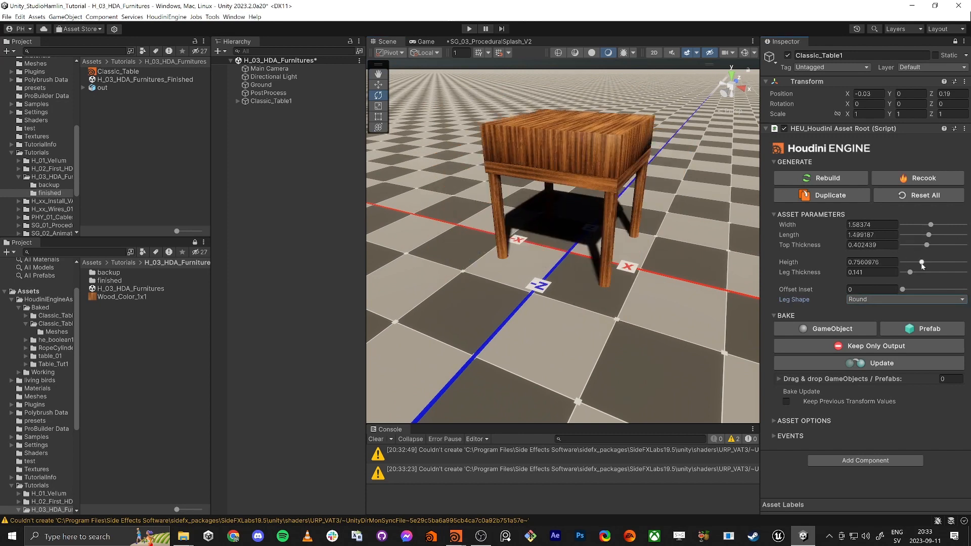
# - Make the table a low bench with Square legs, leg thickness about 0.2, length about 0.84 and height about 0.49
pyautogui.click(882, 300)
pyautogui.click(872, 322)
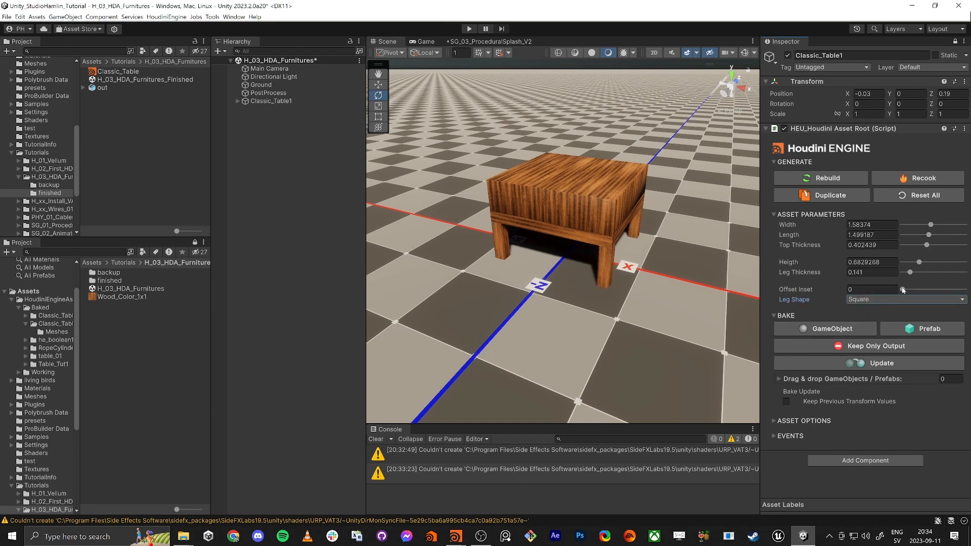
pyautogui.click(923, 272)
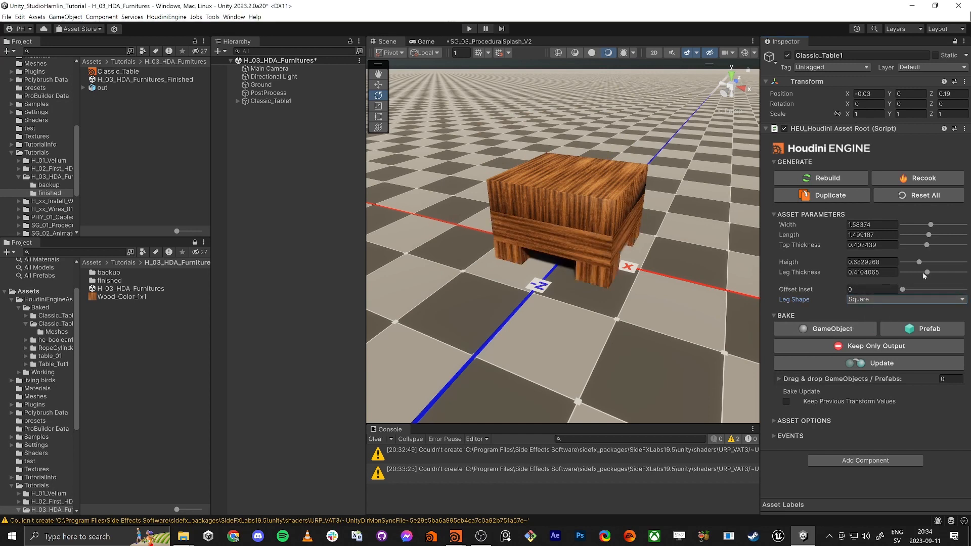
pyautogui.moveTo(923, 273); pyautogui.dragTo(914, 273)
pyautogui.moveTo(929, 235); pyautogui.dragTo(913, 262)
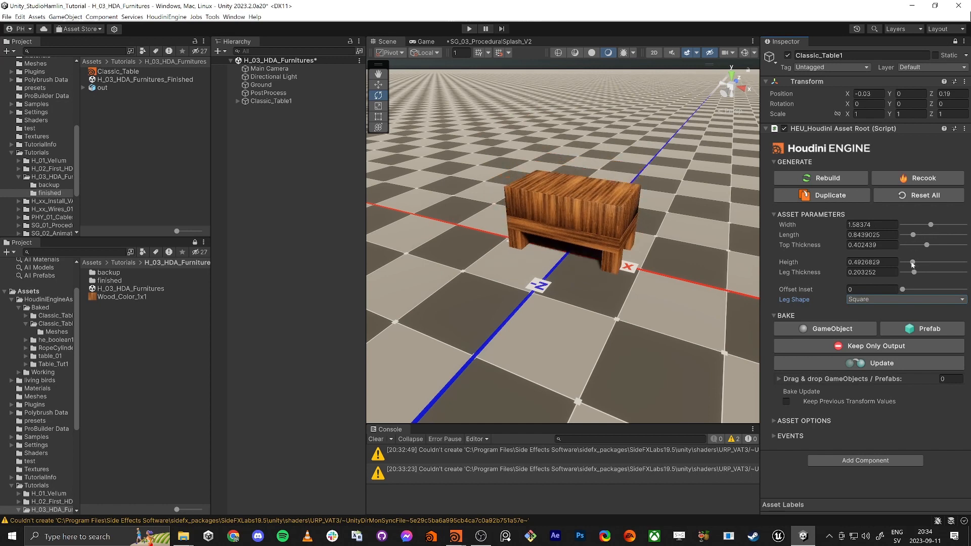
pyautogui.keyDown('alt'); pyautogui.moveTo(668, 244); pyautogui.dragTo(641, 238); pyautogui.keyUp('alt')
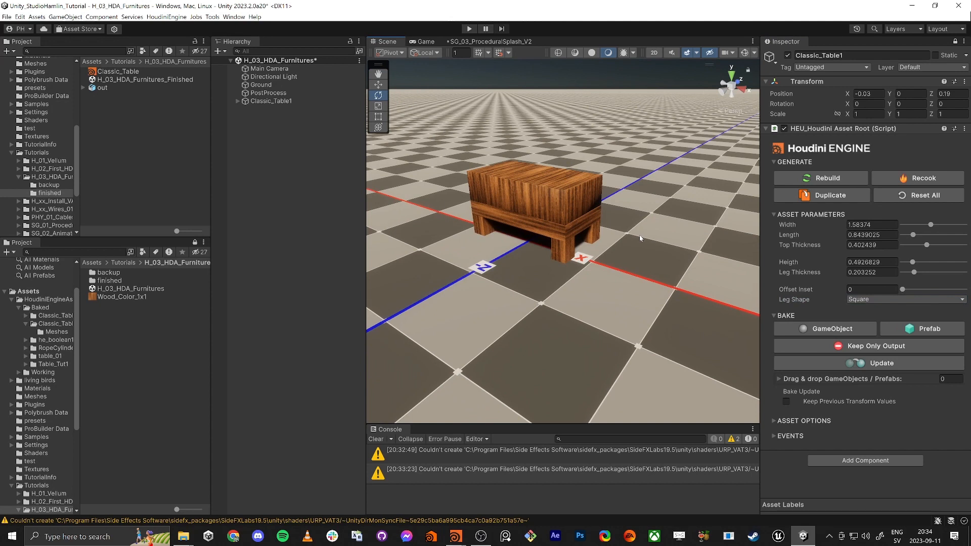
# - Delete the Classic_Table1 object from the Unity scene
pyautogui.click(541, 248)
pyautogui.press('Delete')
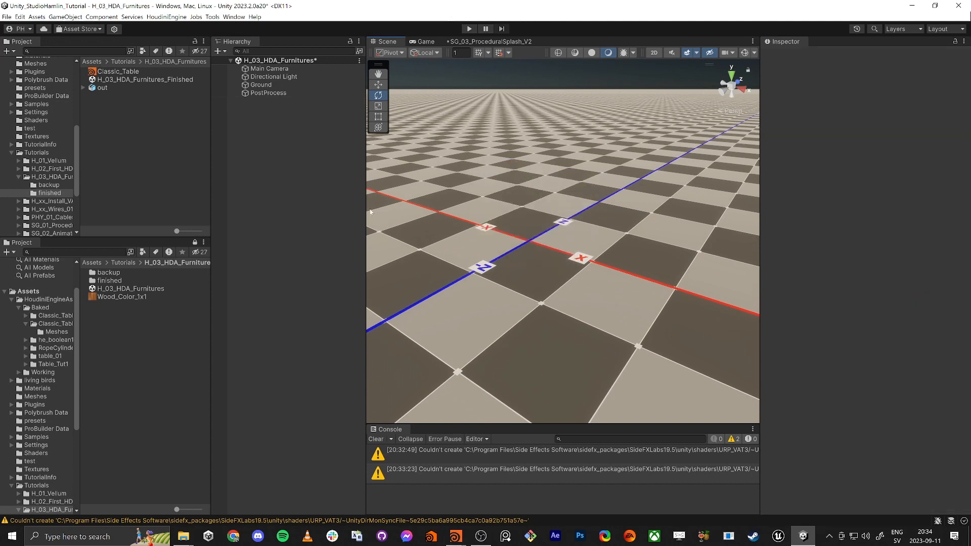
# - Switch to the untitled Houdini project and change its desktop layout to 2x1x1
pyautogui.moveTo(456, 536)
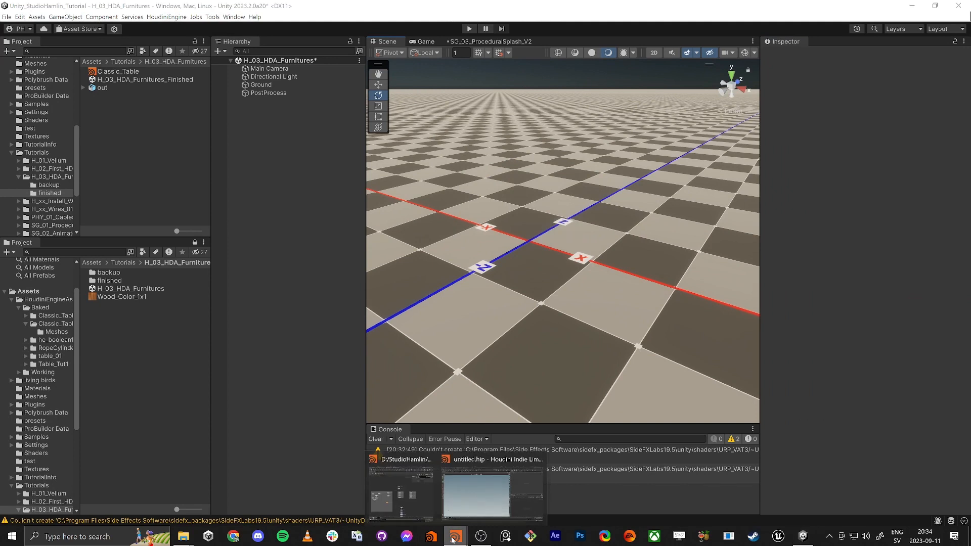
pyautogui.click(478, 486)
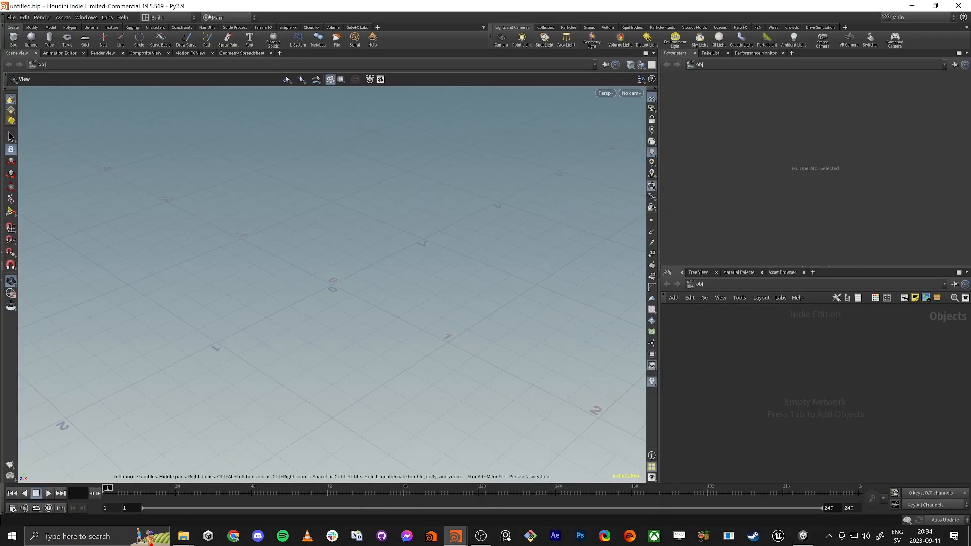
pyautogui.click(158, 18)
pyautogui.click(161, 27)
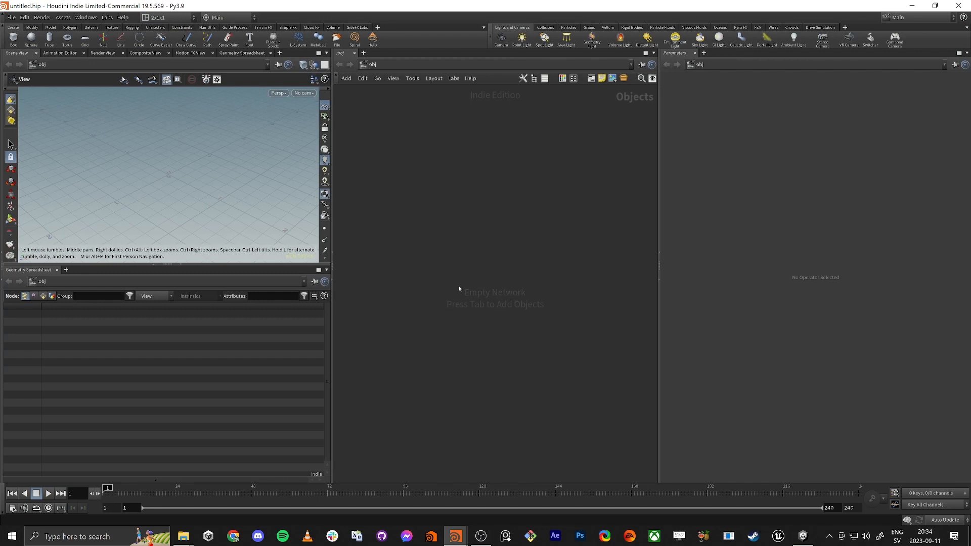
# - Create a Geometry object in the empty network, rename it Table and go inside it
pyautogui.press('Tab')
pyautogui.write('geo')
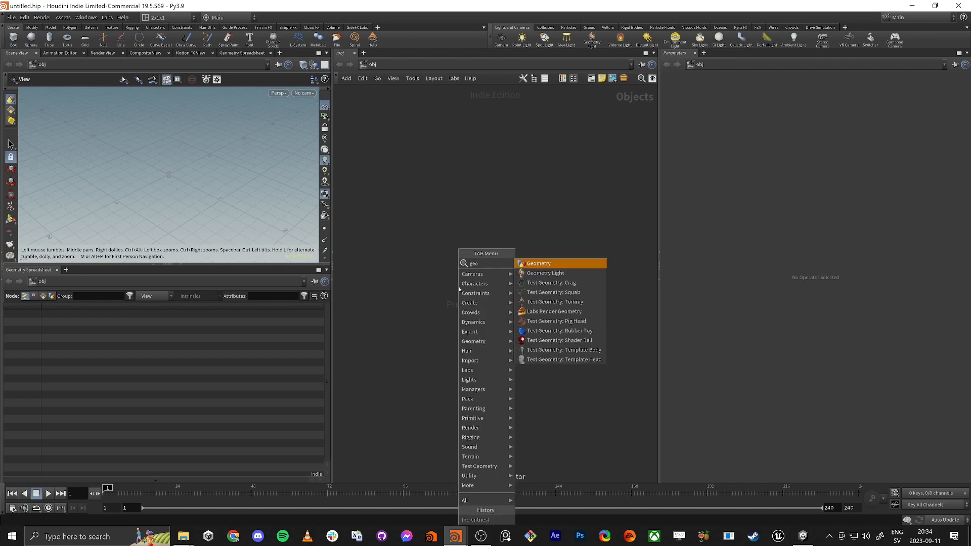
pyautogui.press('Return')
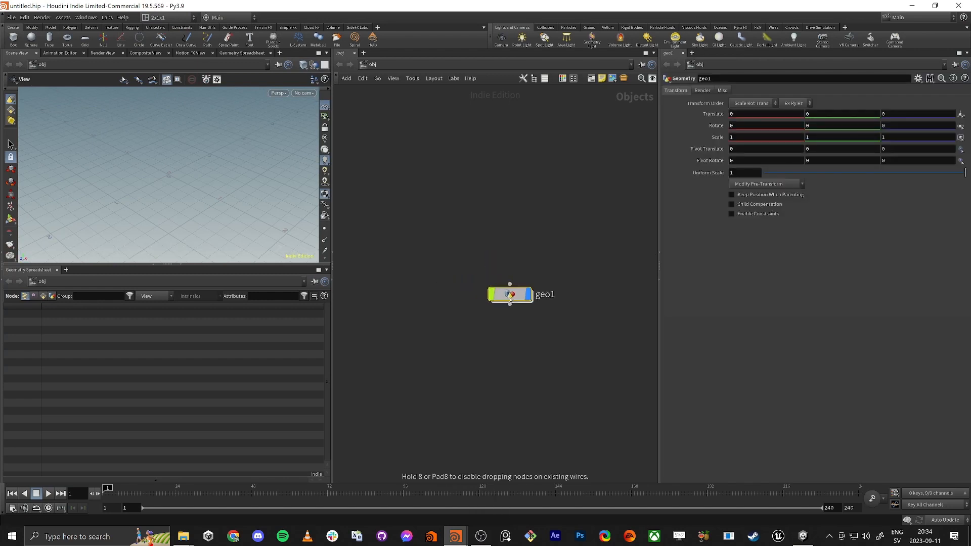
pyautogui.click(510, 295)
pyautogui.write('Table')
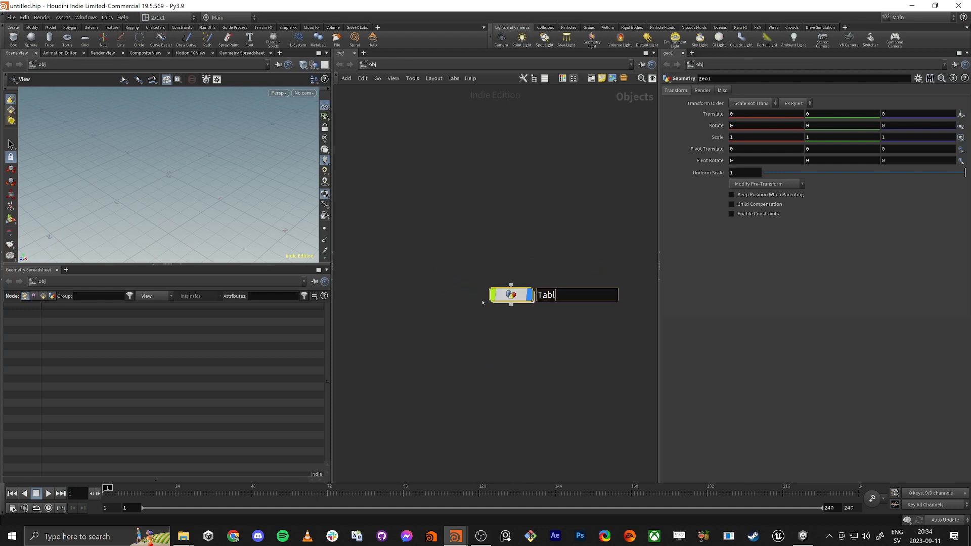
pyautogui.press('Return')
pyautogui.doubleClick(511, 298)
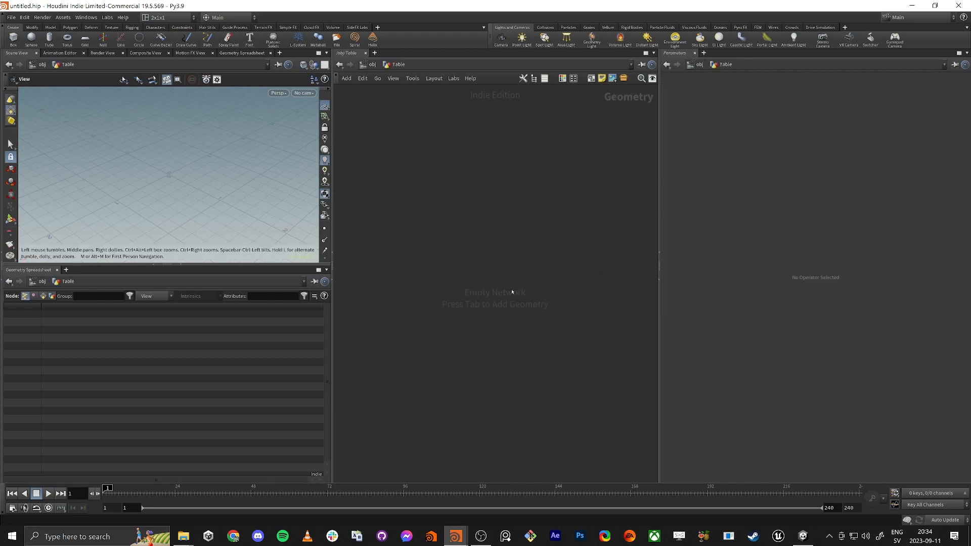
# - Add an Attribute Wrangle node inside the Table object and name it Controller
pyautogui.press('Tab')
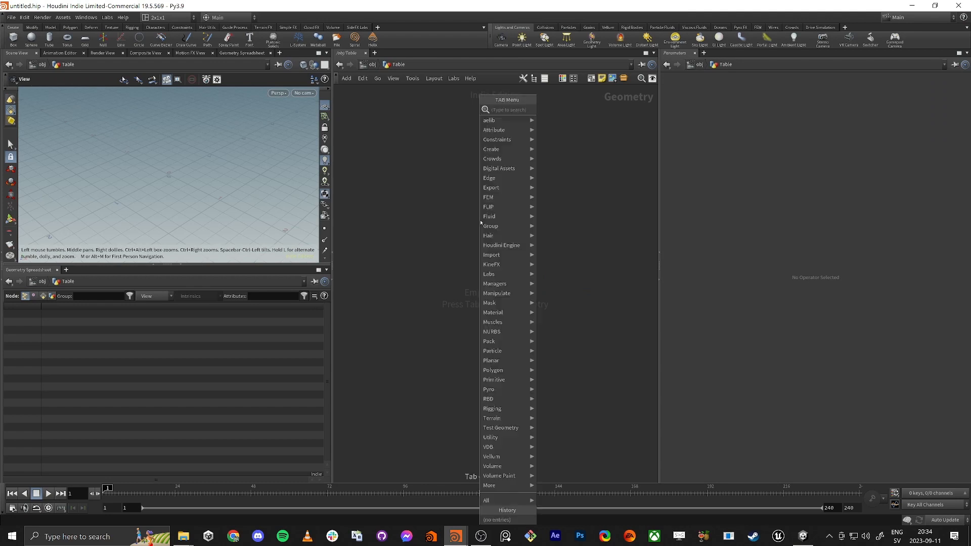
pyautogui.write('wran')
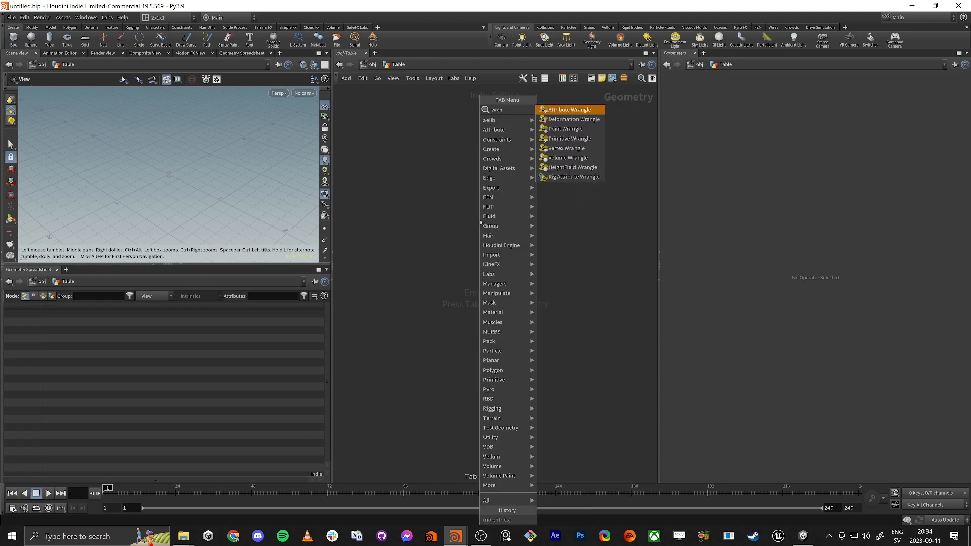
pyautogui.press('Return')
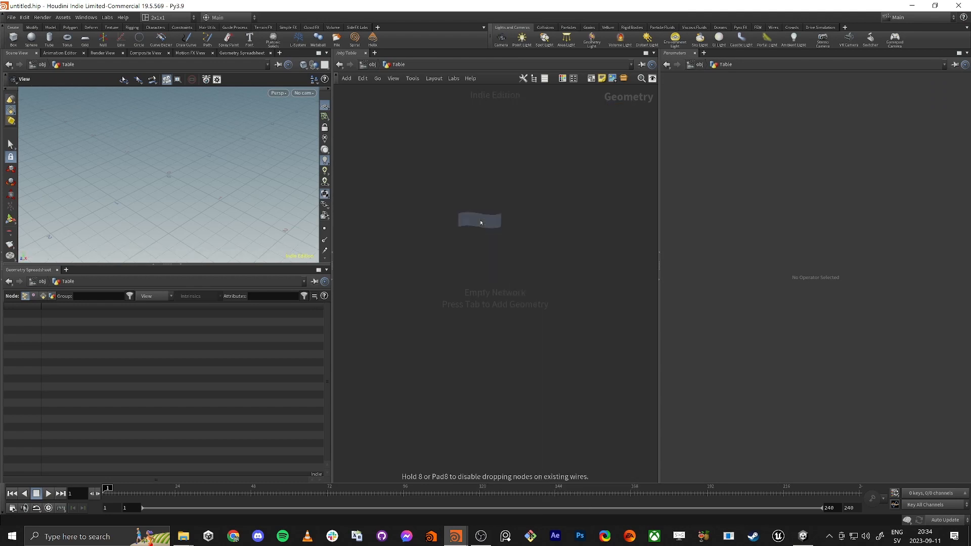
pyautogui.click(480, 220)
pyautogui.moveTo(574, 221); pyautogui.dragTo(386, 206)
pyautogui.write('Controll')
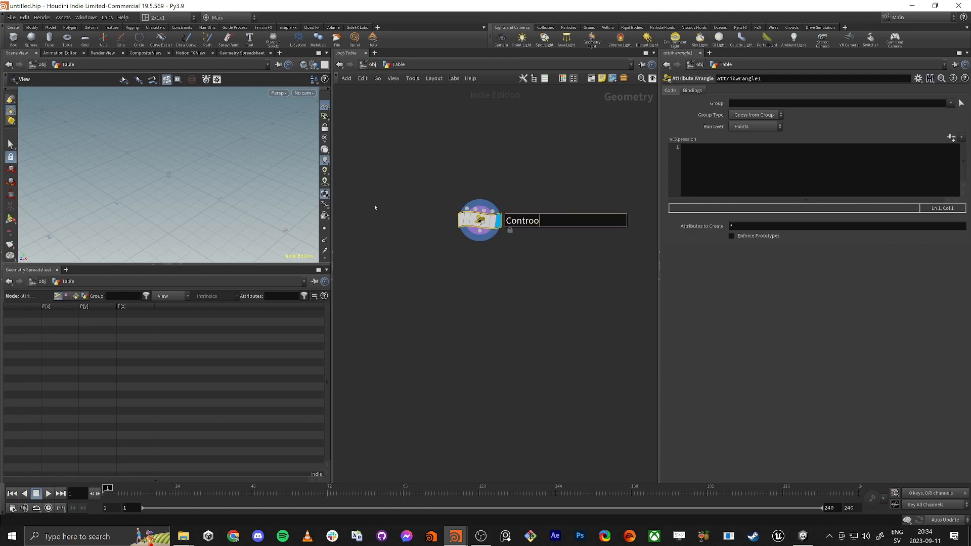
pyautogui.write('er')
pyautogui.press('Return')
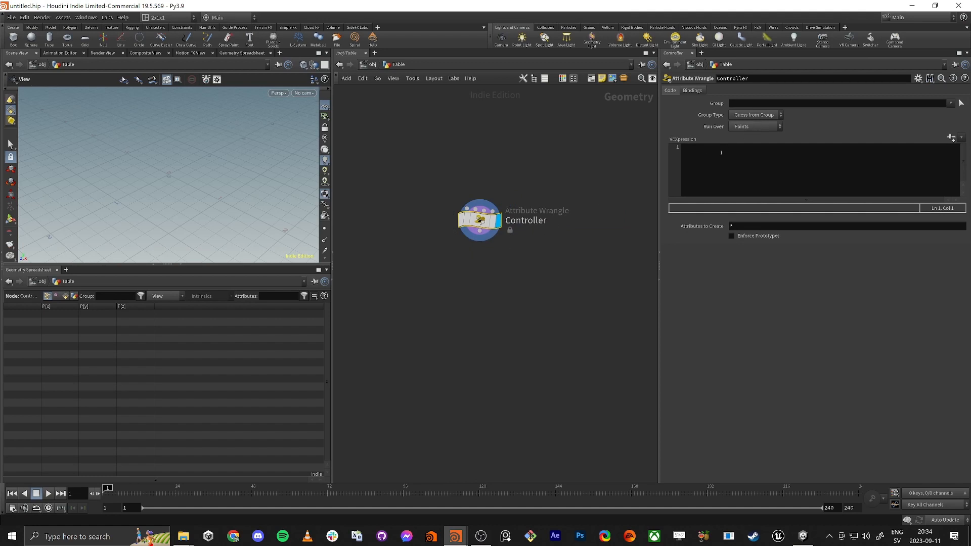
# - Set the Controller wrangle to run over Detail (only once)
pyautogui.click(757, 127)
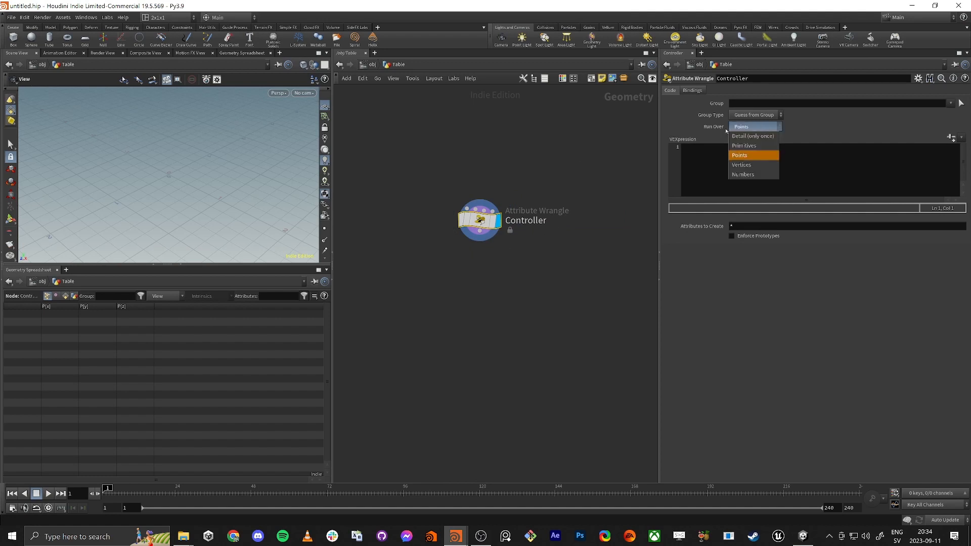
pyautogui.click(743, 137)
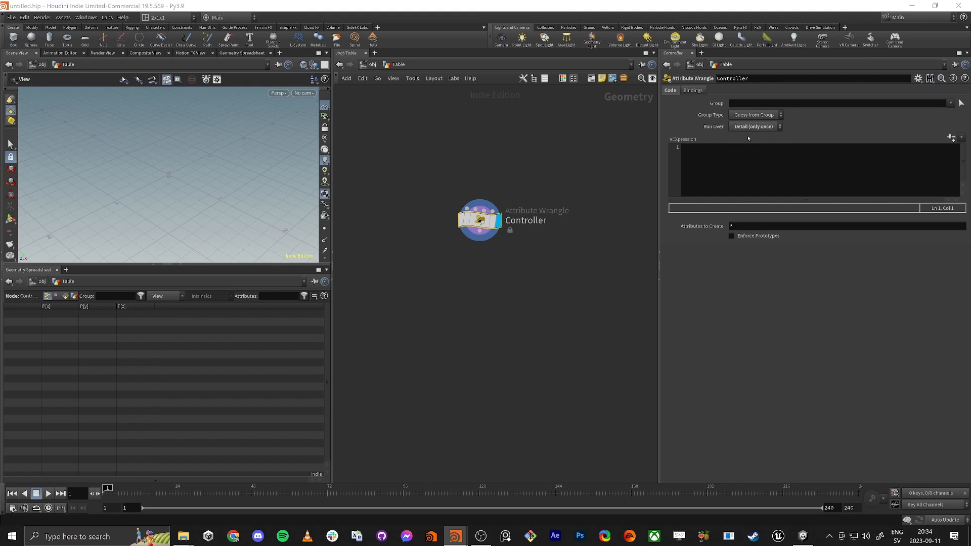
pyautogui.click(754, 127)
pyautogui.click(760, 129)
pyautogui.click(758, 129)
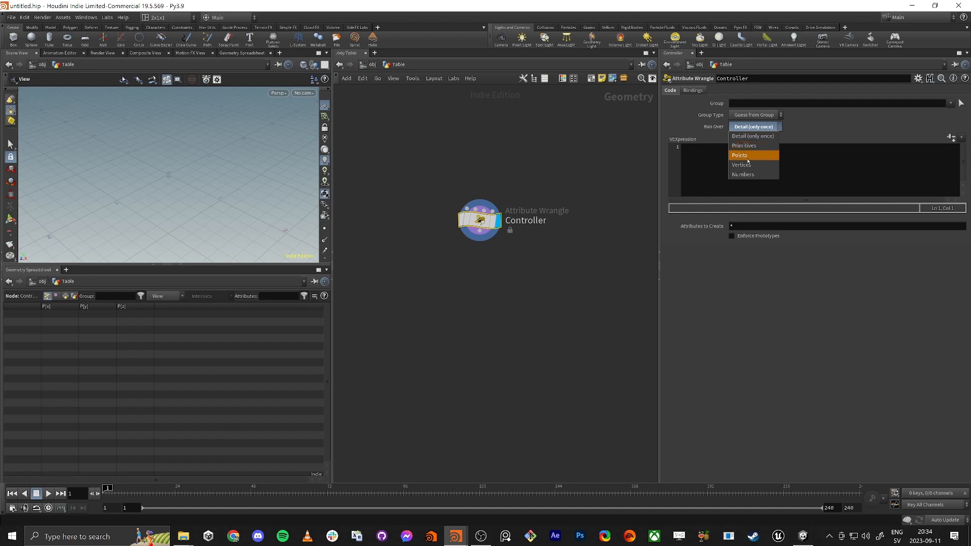
pyautogui.click(759, 127)
pyautogui.click(759, 127)
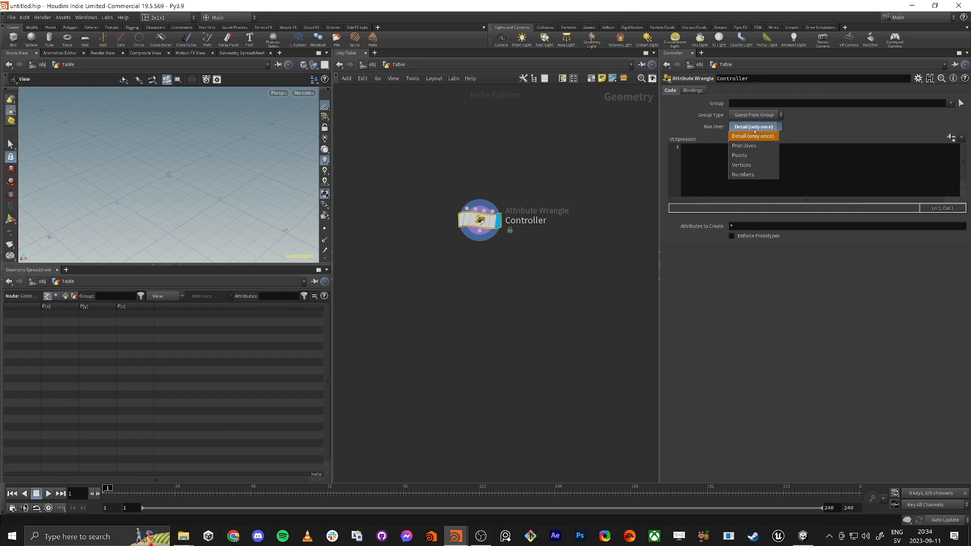
pyautogui.click(546, 122)
pyautogui.moveTo(471, 208); pyautogui.dragTo(459, 169)
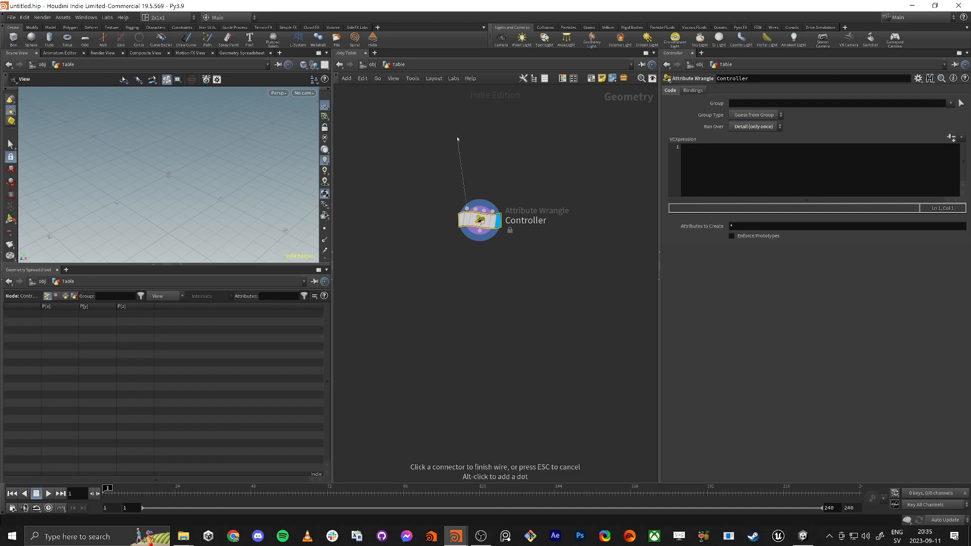
pyautogui.click(436, 124)
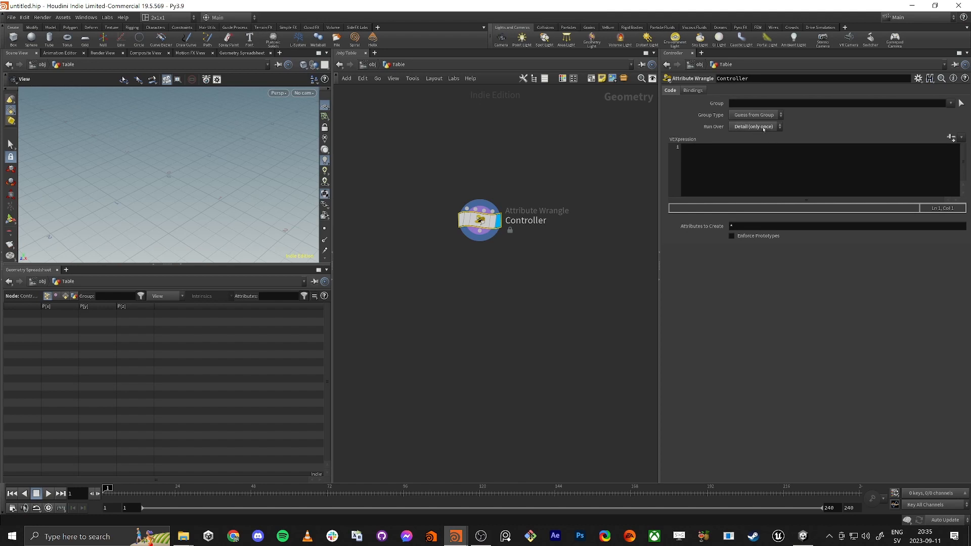
# - Start the Controller's VEX code with the comment "// Top" and the line float width = chf("Width");
pyautogui.click(798, 183)
pyautogui.hotkey('alt', 'e')
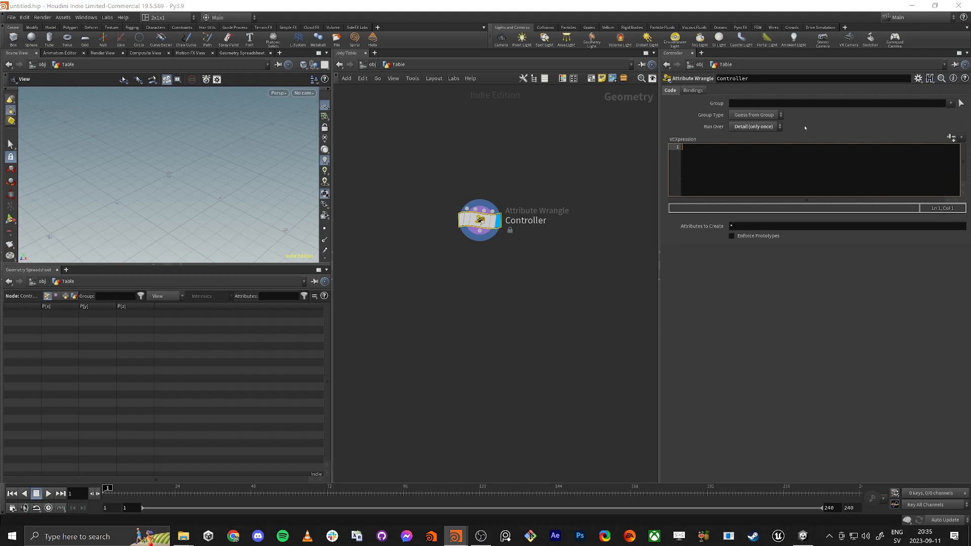
pyautogui.click(767, 182)
pyautogui.write('// Top')
pyautogui.press('Return')
pyautogui.write('float ')
pyautogui.write('widht ')
pyautogui.write('t ')
pyautogui.write('= chf("");')
pyautogui.write('Width");')
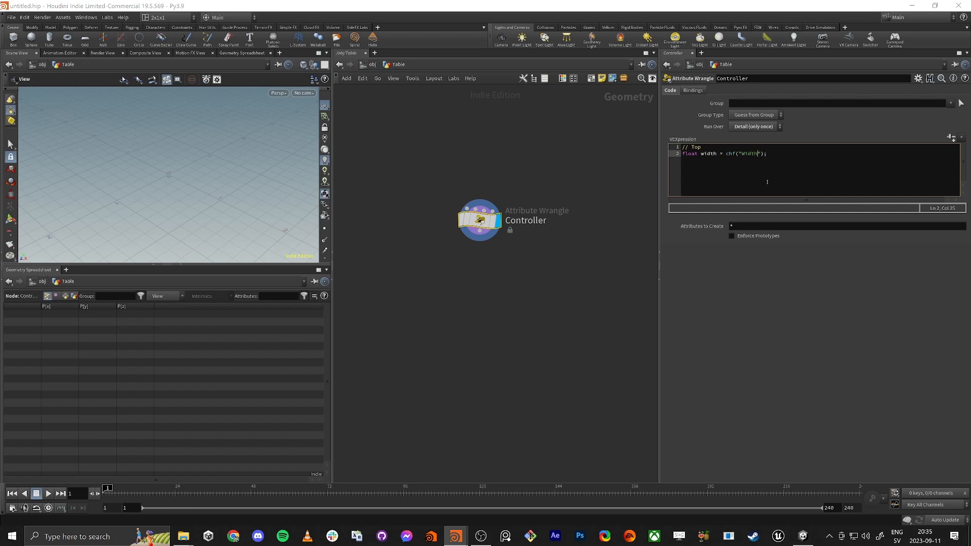
# - Add the line float length = chf("Lenght"); below the width declaration in the VEX code
pyautogui.press('End')
pyautogui.press('Return')
pyautogui.write('float length = chf(""")=')
pyautogui.press('Left')
pyautogui.press('Left')
pyautogui.press('Left')
pyautogui.write('Lenght')
pyautogui.press('End')
pyautogui.press('Return')
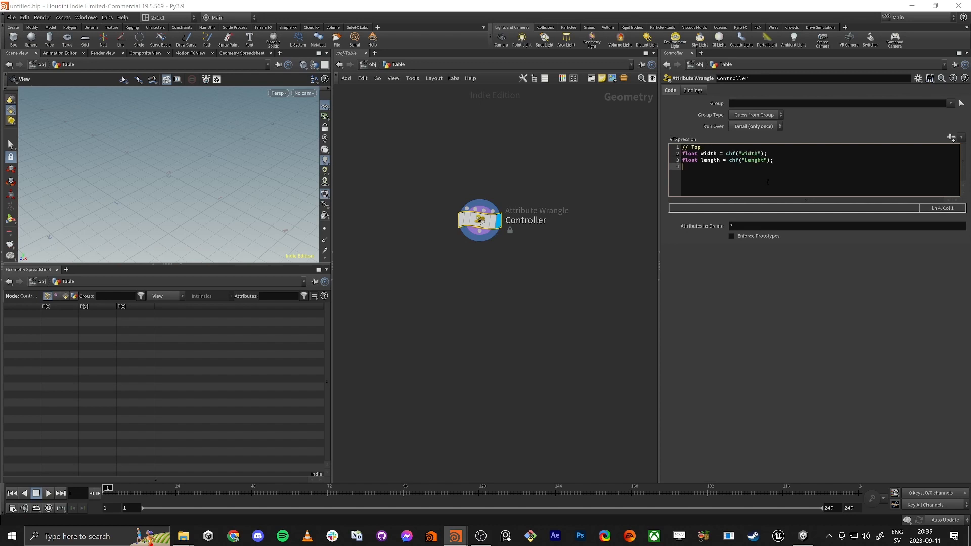
# - Add the line float topThickness = chf("Top_Thickness"); below the length declaration in the Controller's VEX code
pyautogui.press('Return')
pyautogui.press('Up')
pyautogui.write('float topThickness = chf(";Top_Thickeness')
pyautogui.press('Up')
pyautogui.write(';')
pyautogui.press('Down')
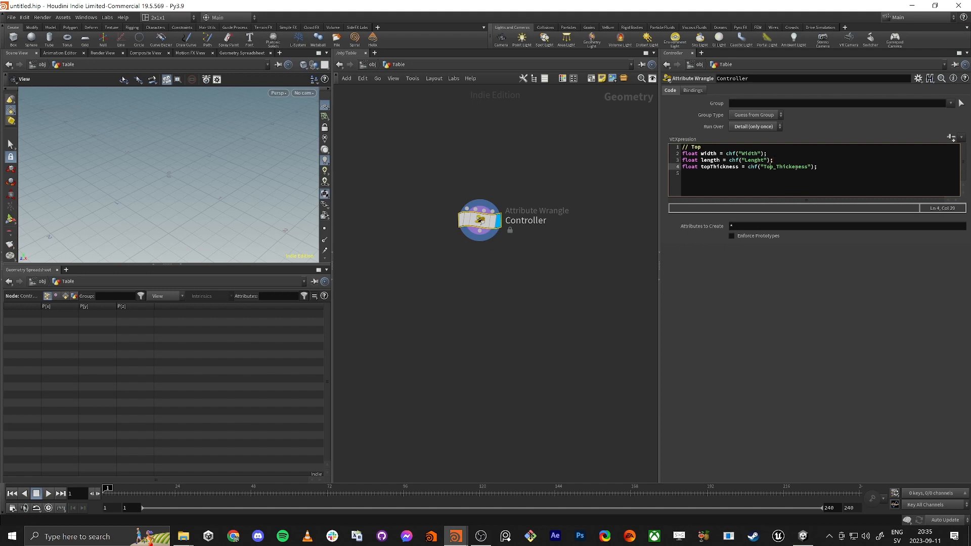
pyautogui.press('Right')
pyautogui.press('Right')
pyautogui.press('Right')
pyautogui.press('BackSpace')
# - Create the Controller's spare parameters from the code and set Width to about 0.221, Lenght to about 0.493 and Top Thickness to about 0.02
pyautogui.click(952, 138)
pyautogui.click(883, 249)
pyautogui.click(863, 260)
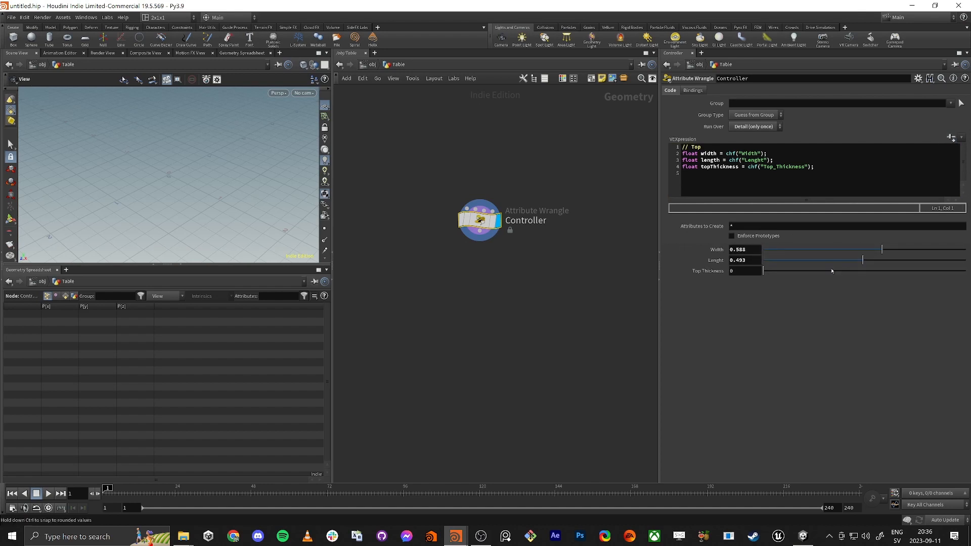
pyautogui.moveTo(854, 271); pyautogui.dragTo(768, 272)
pyautogui.moveTo(829, 250); pyautogui.dragTo(808, 249)
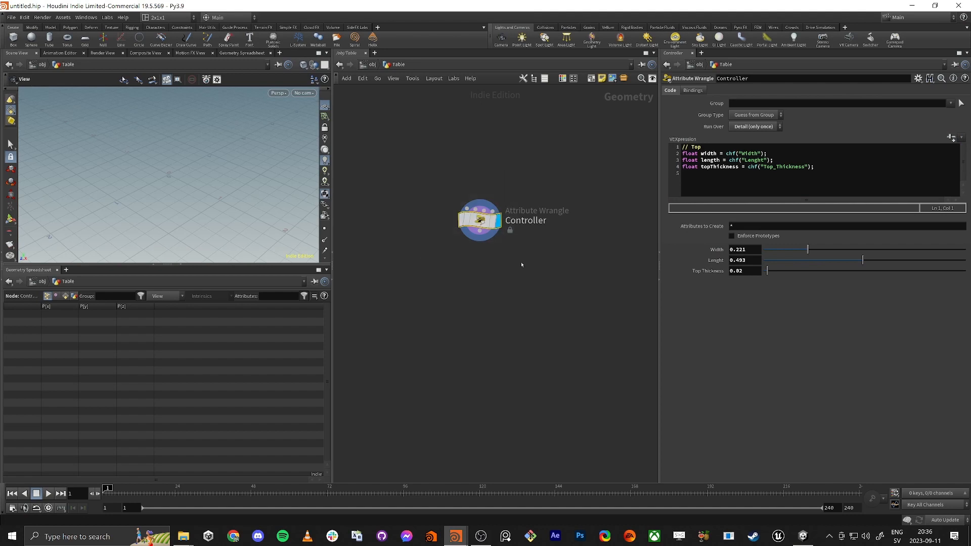
# - Colour the Controller node dark green using the network color palette
pyautogui.press('c')
pyautogui.press('c')
pyautogui.press('c')
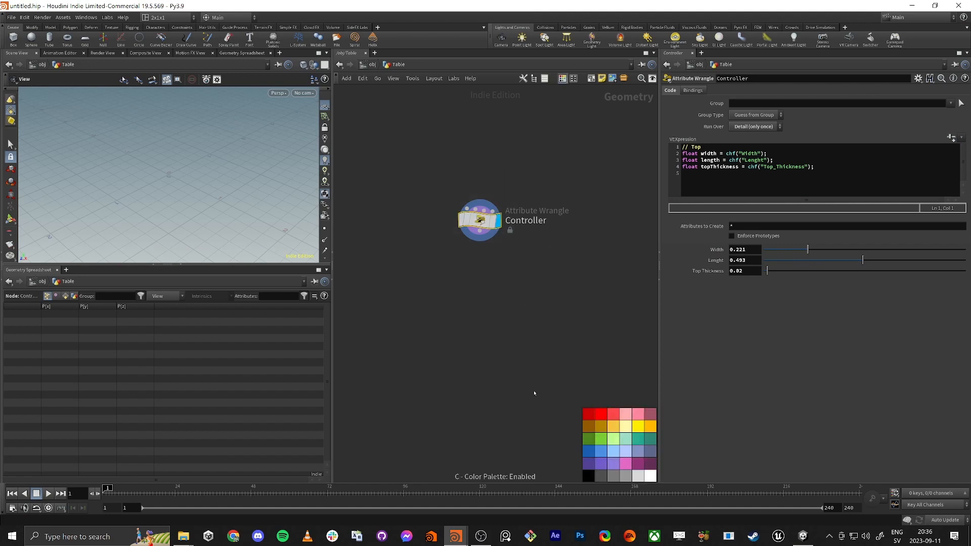
pyautogui.click(592, 442)
pyautogui.press('c')
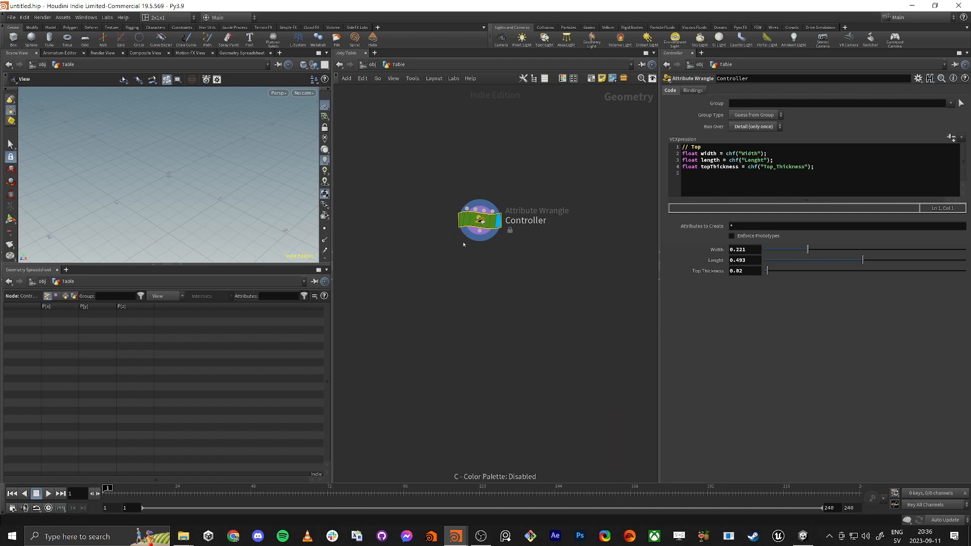
# - Add an unconnected Grid node below the Controller in the Table network
pyautogui.moveTo(462, 279); pyautogui.dragTo(474, 267, button='middle')
pyautogui.click(491, 218)
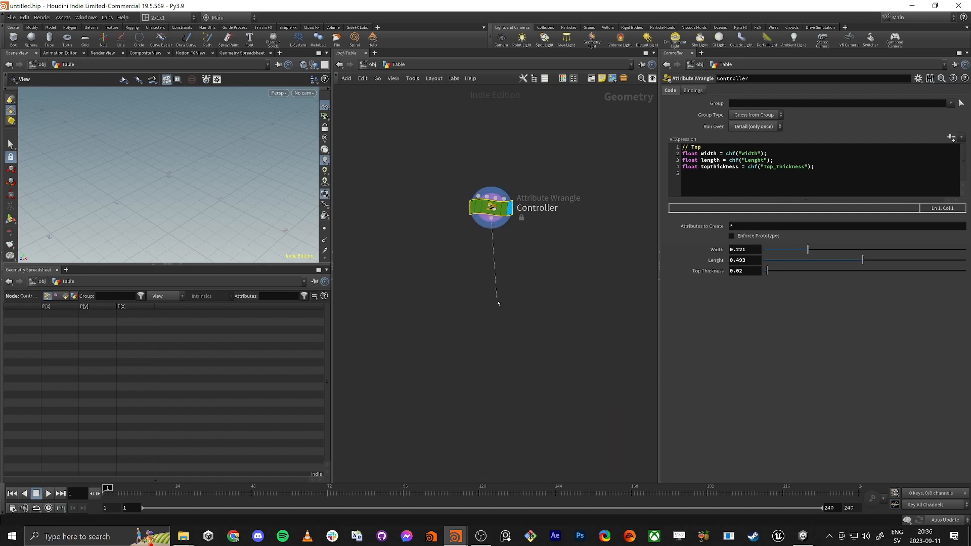
pyautogui.click(476, 276)
pyautogui.moveTo(480, 302); pyautogui.dragTo(492, 284, button='middle')
pyautogui.press('Tab')
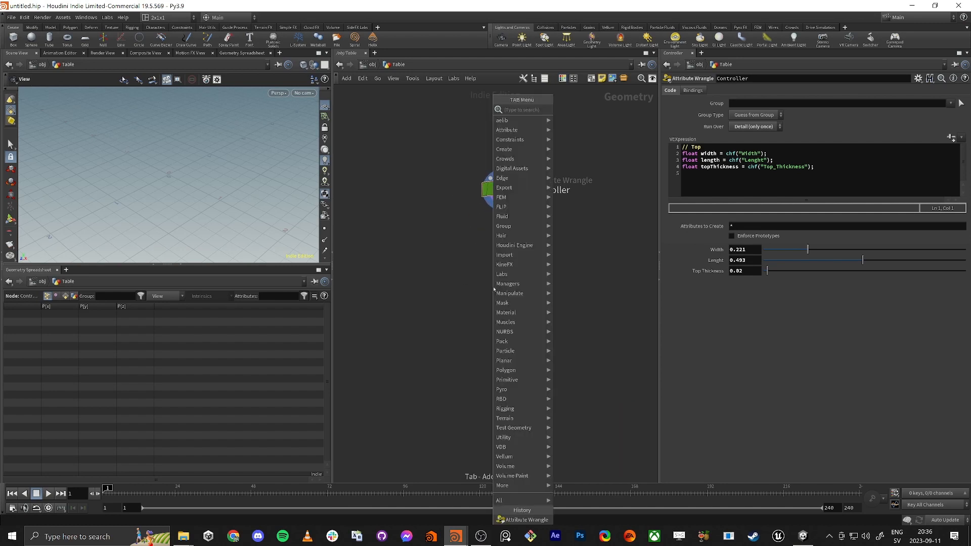
pyautogui.write('bo')
pyautogui.press('BackSpace')
pyautogui.press('BackSpace')
pyautogui.write('box')
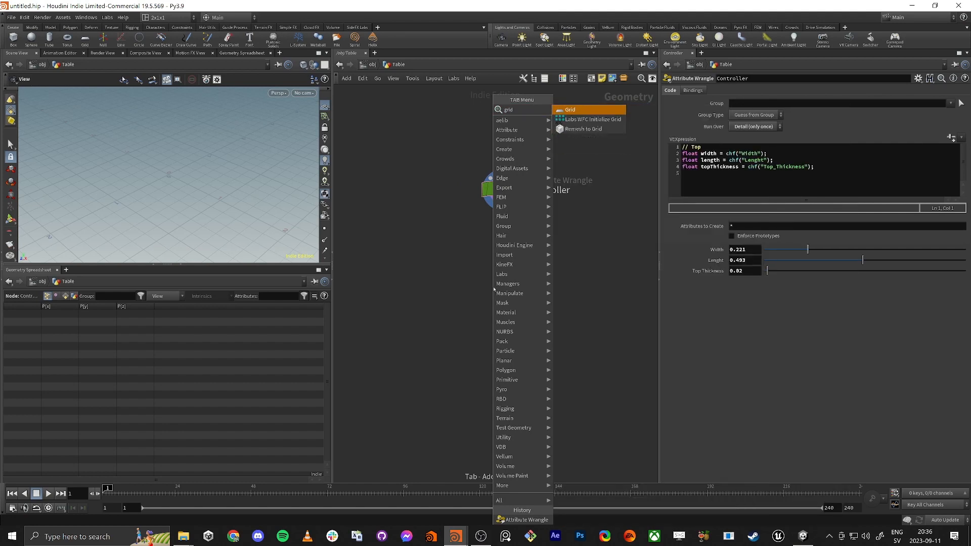
pyautogui.press('Return')
pyautogui.click(529, 284)
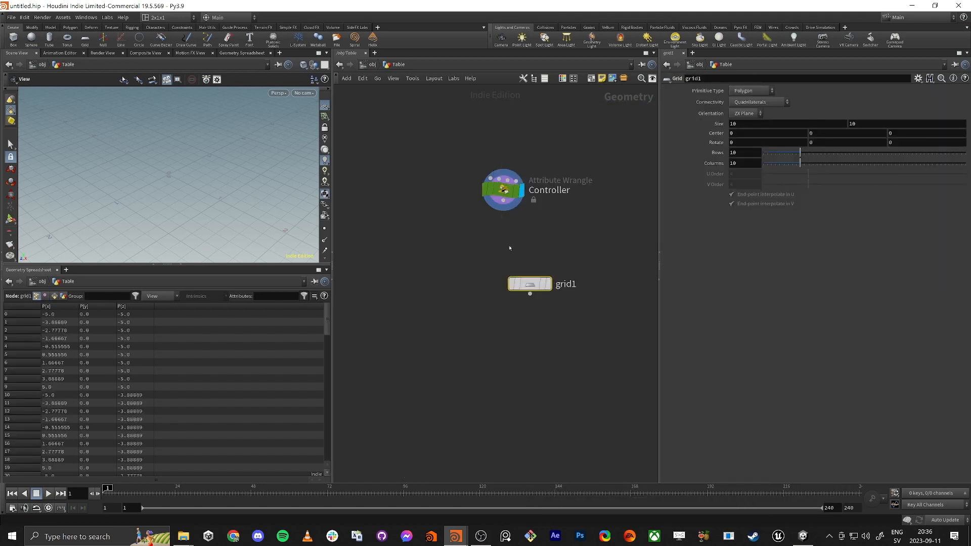
# - Display the grid node in the viewport and set its Rows and Columns to 2 each
pyautogui.click(548, 284)
pyautogui.press('f')
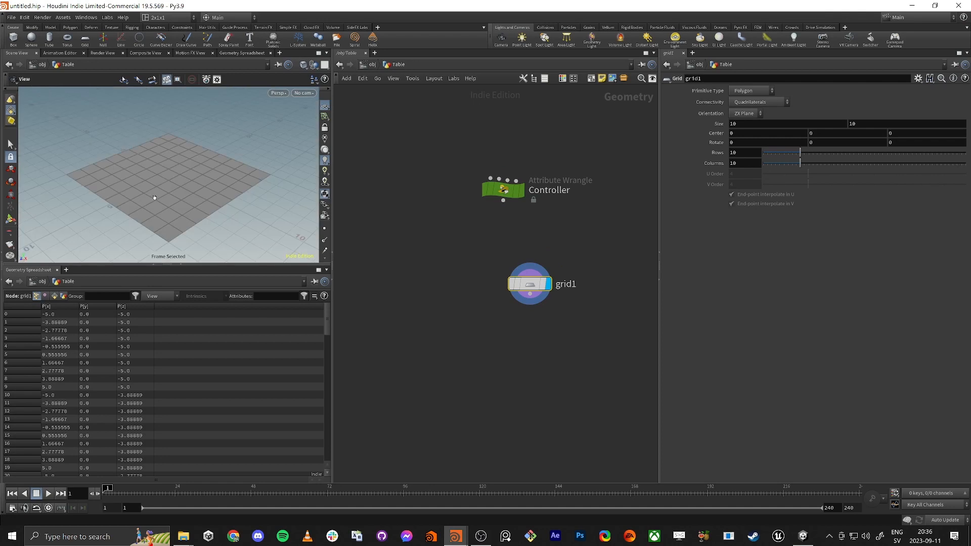
pyautogui.moveTo(154, 198); pyautogui.dragTo(154, 186)
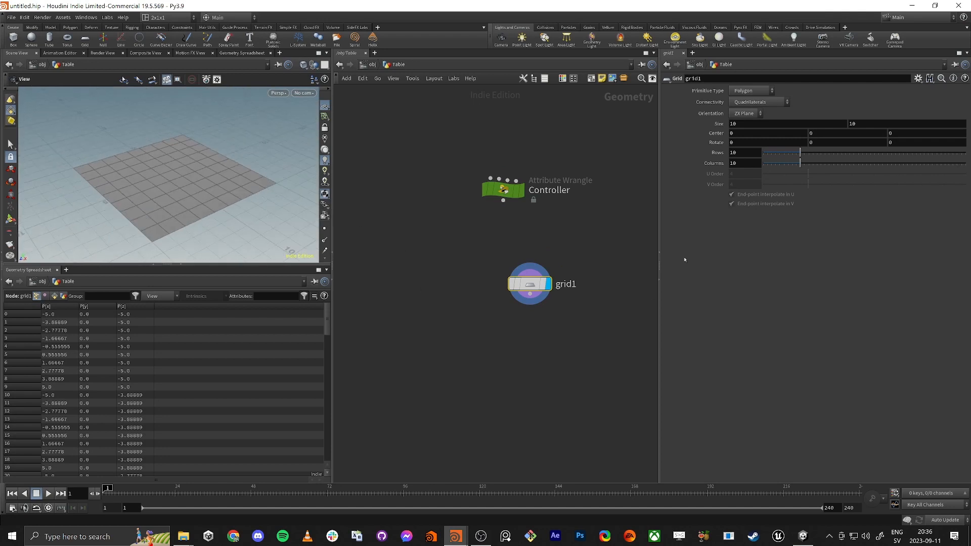
pyautogui.doubleClick(743, 152)
pyautogui.write('2')
pyautogui.press('Tab')
pyautogui.write('2')
pyautogui.press('Tab')
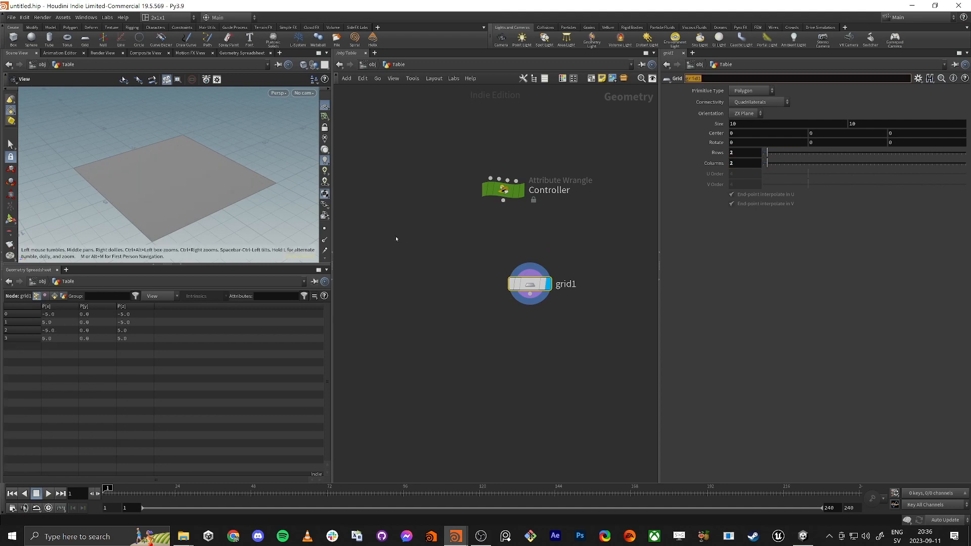
# - Link the grid's first Size value to the Controller's Width with the relative reference ch("../Controller/Width")
pyautogui.moveTo(442, 231); pyautogui.dragTo(561, 146)
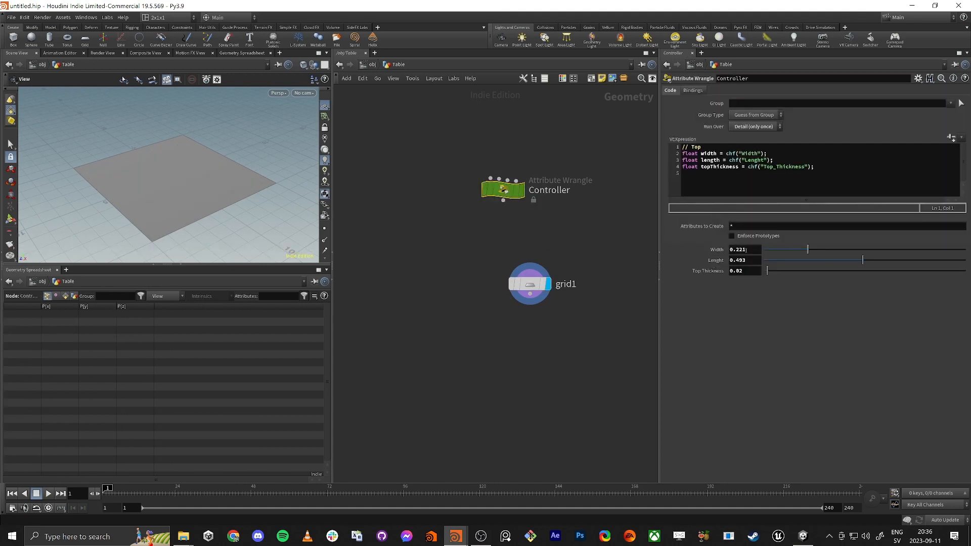
pyautogui.rightClick(742, 249)
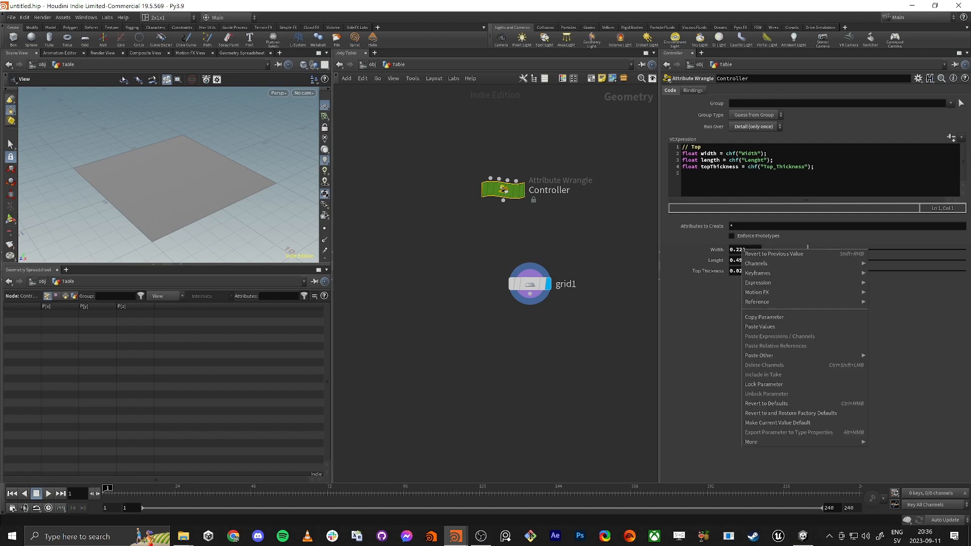
pyautogui.click(767, 317)
pyautogui.moveTo(429, 272); pyautogui.dragTo(544, 323)
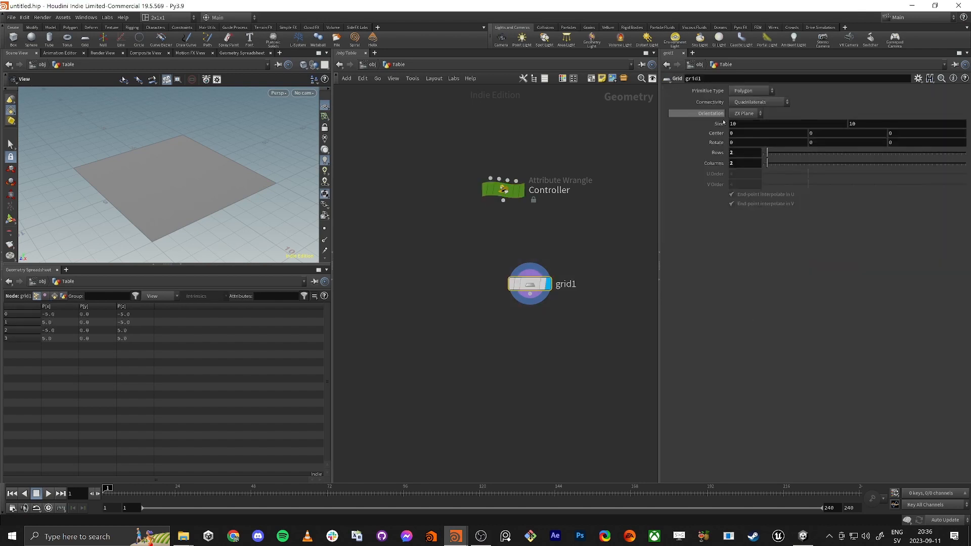
pyautogui.rightClick(748, 124)
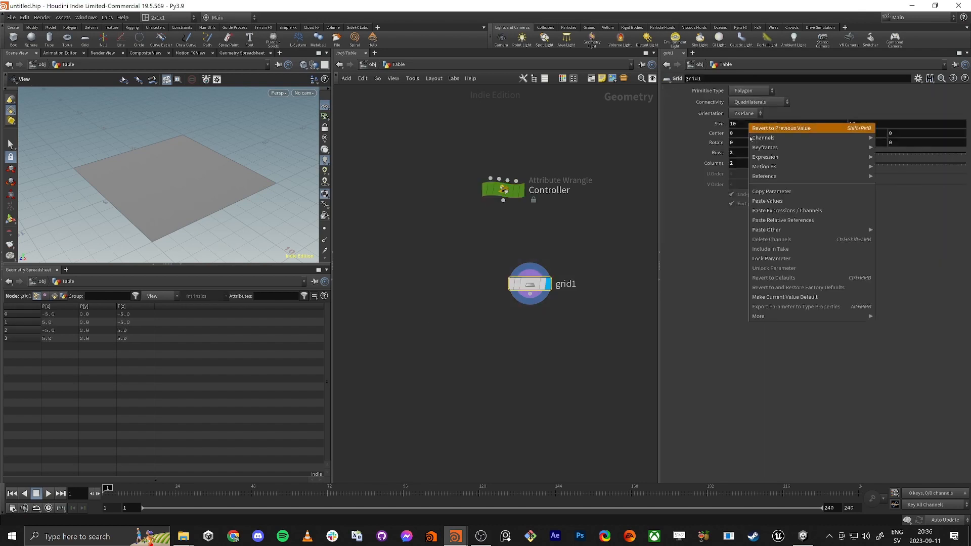
pyautogui.click(784, 221)
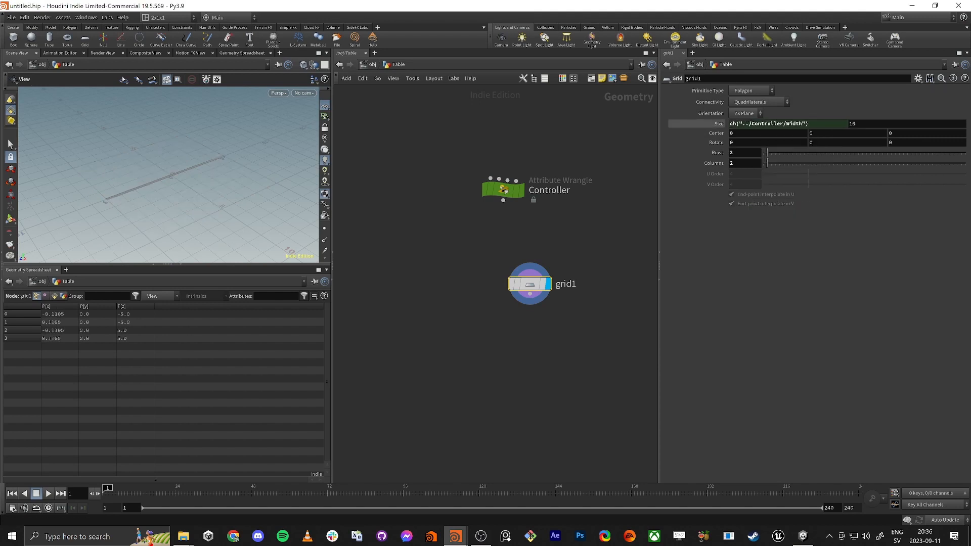
# - Link the grid's second Size value to the Controller's Lenght with the relative reference ch("../Controller/Lenght")
pyautogui.moveTo(535, 159); pyautogui.dragTo(545, 156)
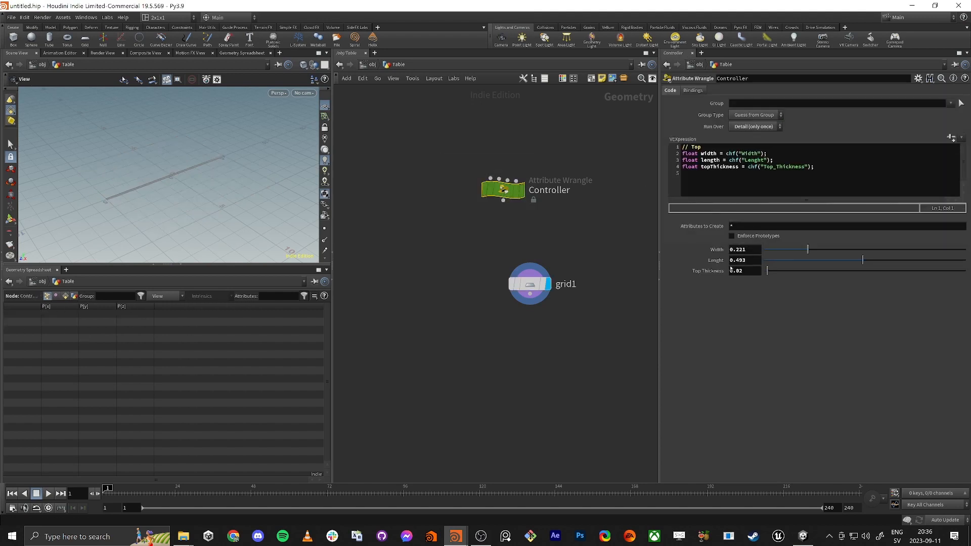
pyautogui.rightClick(756, 257)
pyautogui.click(774, 325)
pyautogui.click(520, 289)
pyautogui.rightClick(901, 124)
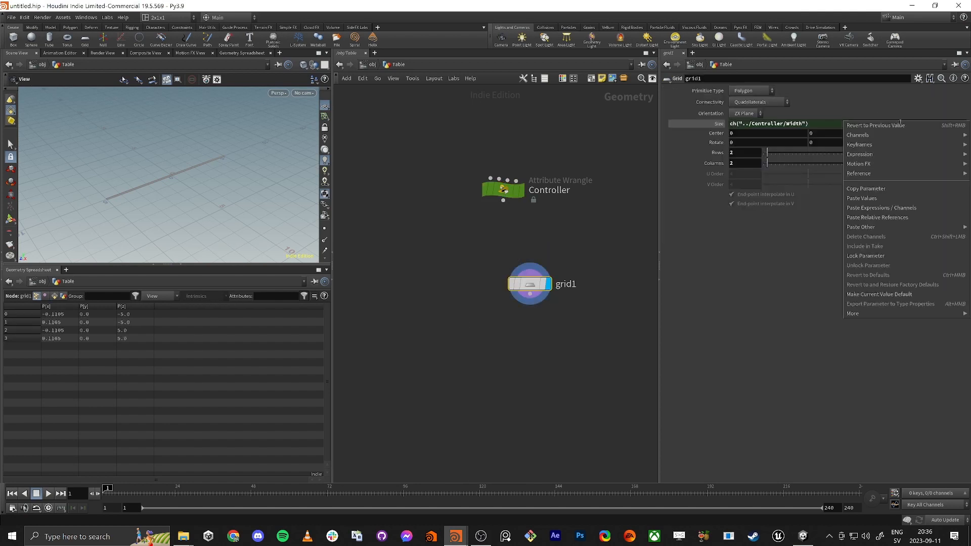
pyautogui.click(905, 218)
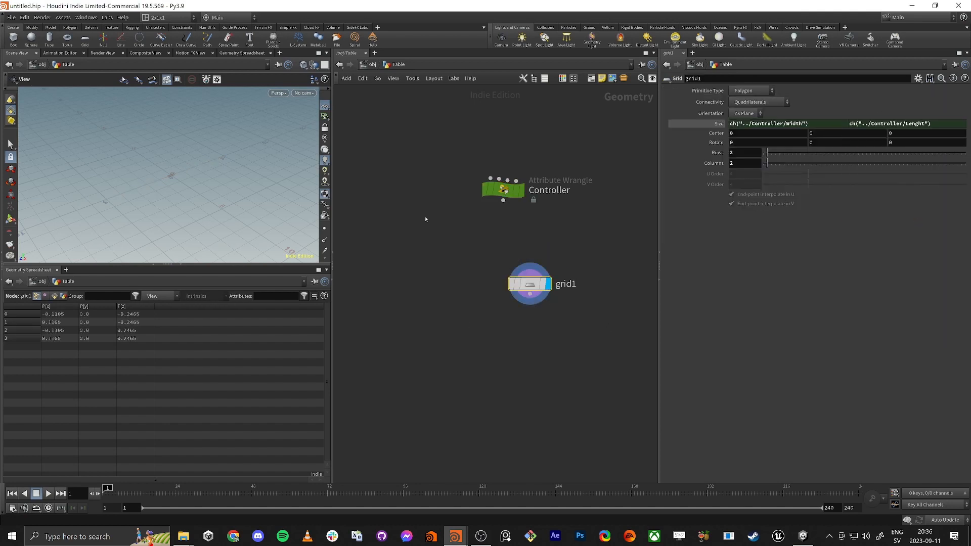
# - Frame the grid in the viewport and set the Controller's Width to about 0.986 and Lenght to 1
pyautogui.hotkey('space', 'g')
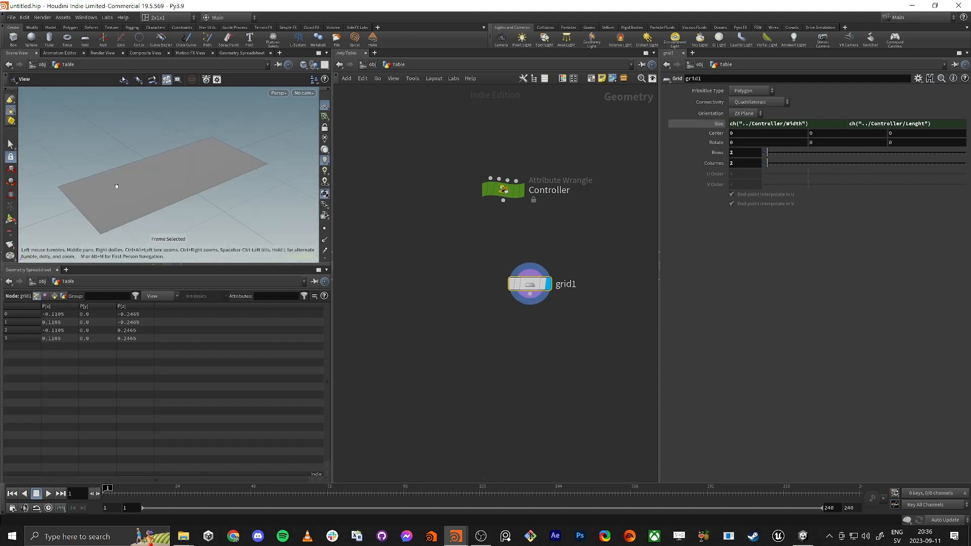
pyautogui.scroll(-5, 138, 191)
pyautogui.scroll(-3, 143, 191)
pyautogui.keyDown('alt'); pyautogui.moveTo(188, 187); pyautogui.dragTo(226, 237); pyautogui.keyUp('alt')
pyautogui.scroll(-5, 195, 190)
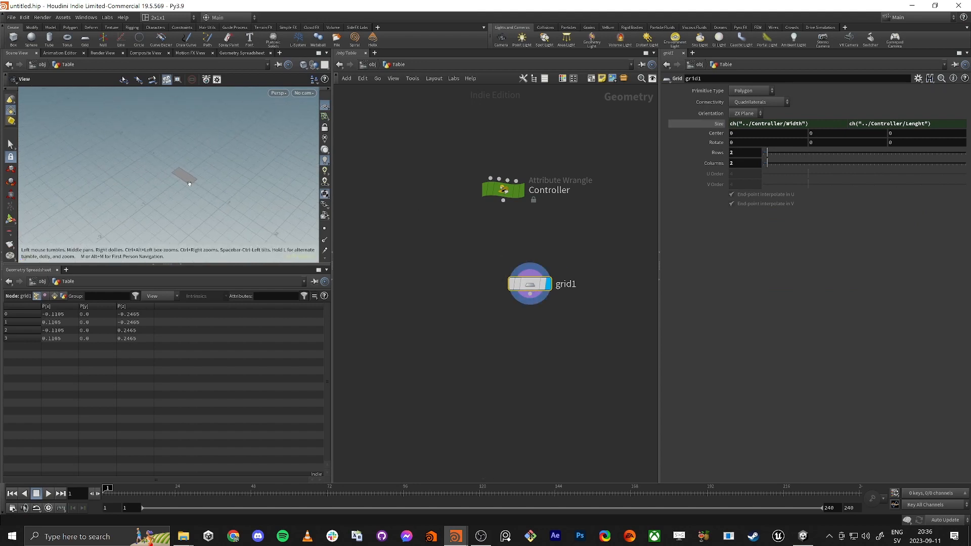
pyautogui.click(503, 190)
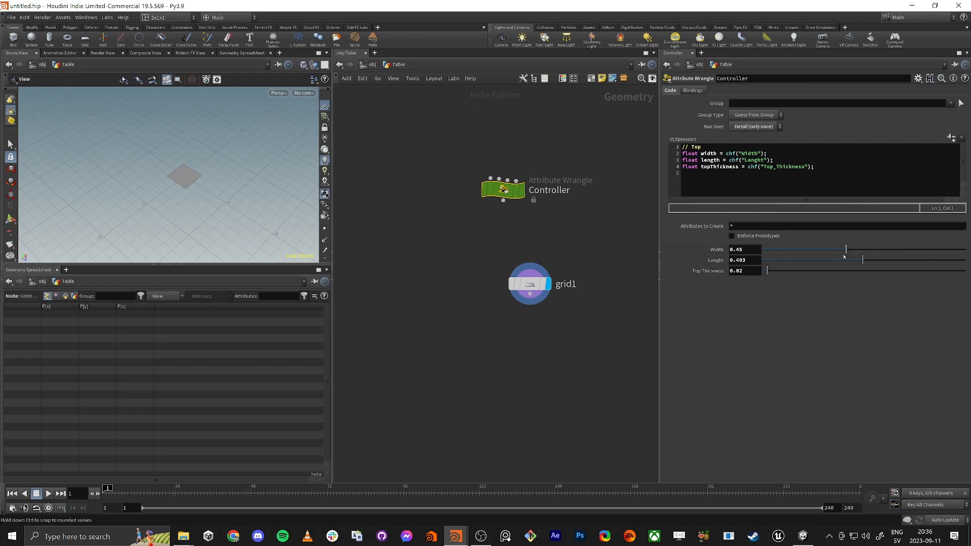
pyautogui.moveTo(844, 257); pyautogui.dragTo(934, 254)
pyautogui.moveTo(874, 264); pyautogui.dragTo(965, 260)
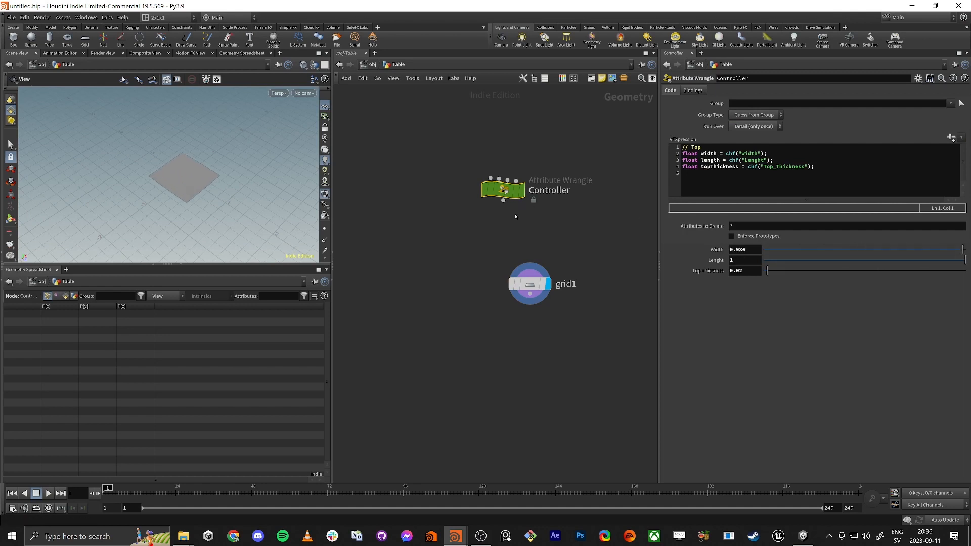
# - Move the grid node directly beneath the Controller node in the network
pyautogui.scroll(-3, 463, 309)
pyautogui.moveTo(491, 240)
pyautogui.mouseDown()
pyautogui.moveTo(478, 236)
pyautogui.moveTo(487, 253)
pyautogui.moveTo(481, 240)
pyautogui.mouseUp()
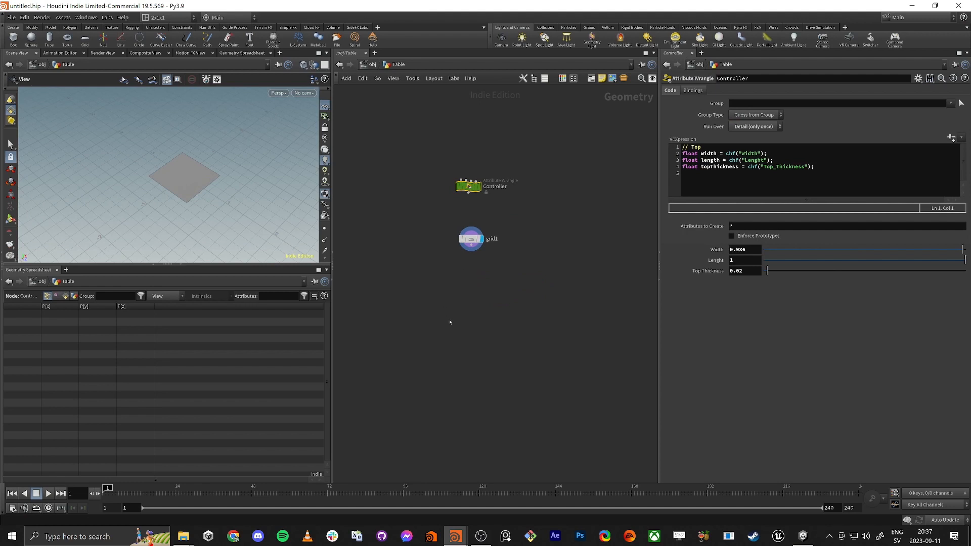
pyautogui.moveTo(450, 322); pyautogui.dragTo(430, 314, button='middle')
pyautogui.moveTo(454, 236)
pyautogui.mouseDown()
pyautogui.moveTo(454, 227)
pyautogui.moveTo(451, 235)
pyautogui.mouseUp()
# - Add a PolyExtrude node connected to the grid's output and display it in the viewport
pyautogui.click(452, 242)
pyautogui.press('Tab')
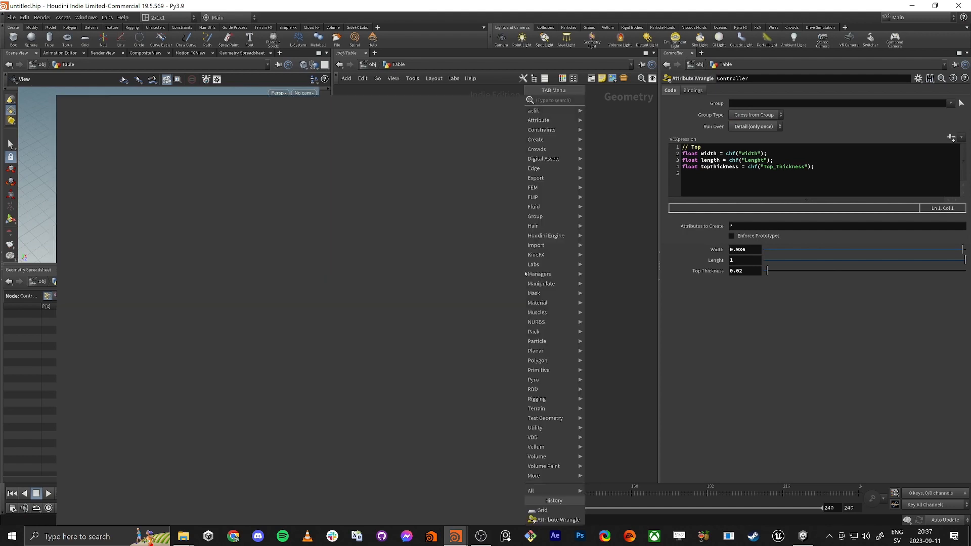
pyautogui.write('polyex')
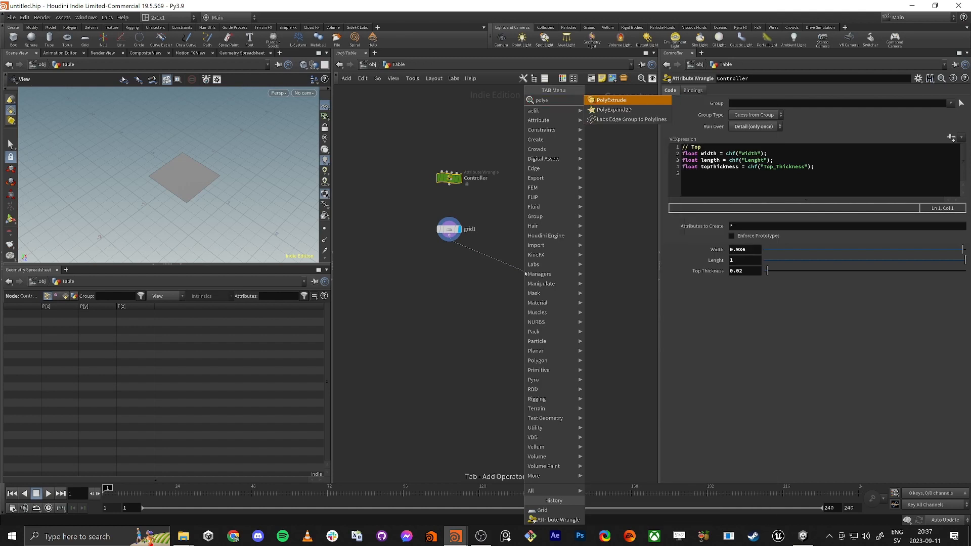
pyautogui.press('Return')
pyautogui.click(524, 273)
pyautogui.click(535, 271)
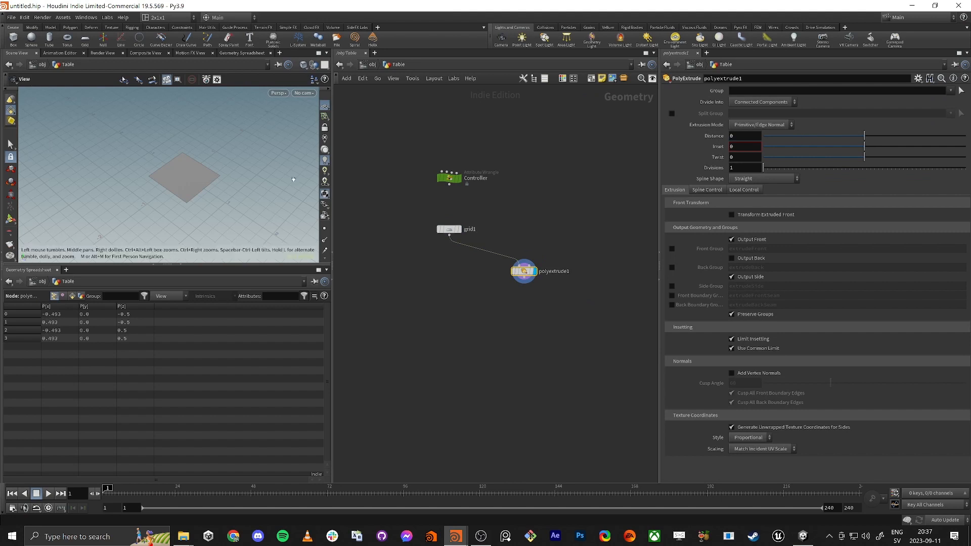
# - Copy the Controller's Top Thickness parameter and show the PolyExtrude node's parameters
pyautogui.moveTo(419, 192); pyautogui.dragTo(473, 155)
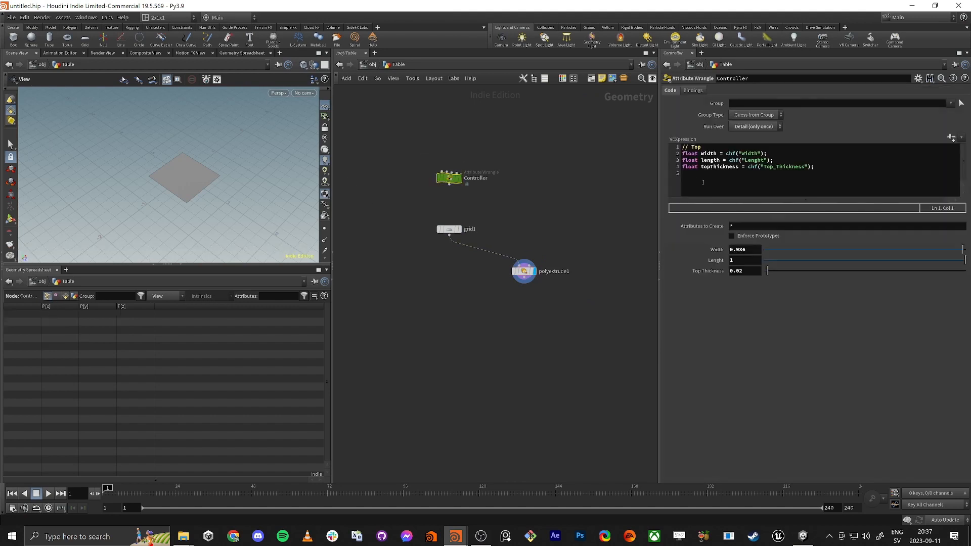
pyautogui.rightClick(747, 271)
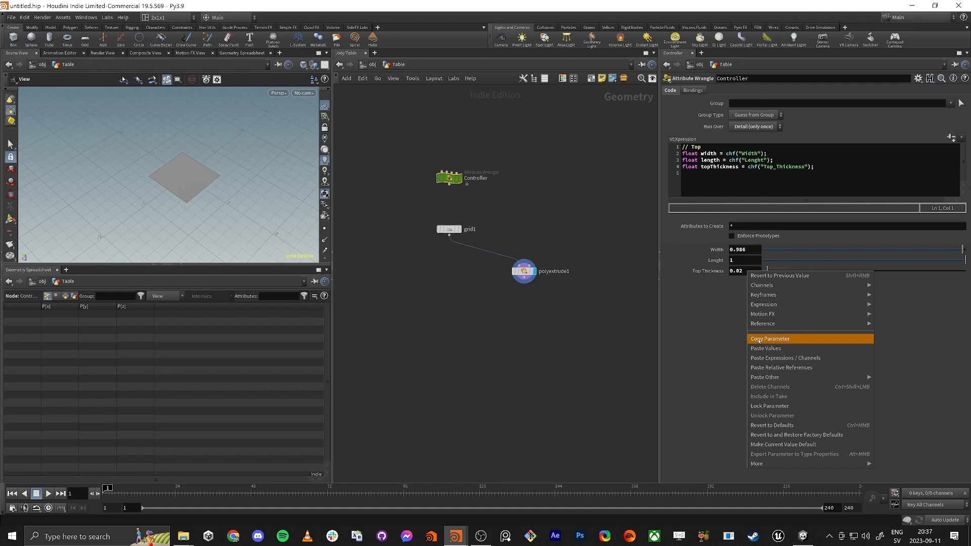
pyautogui.click(759, 339)
pyautogui.click(523, 272)
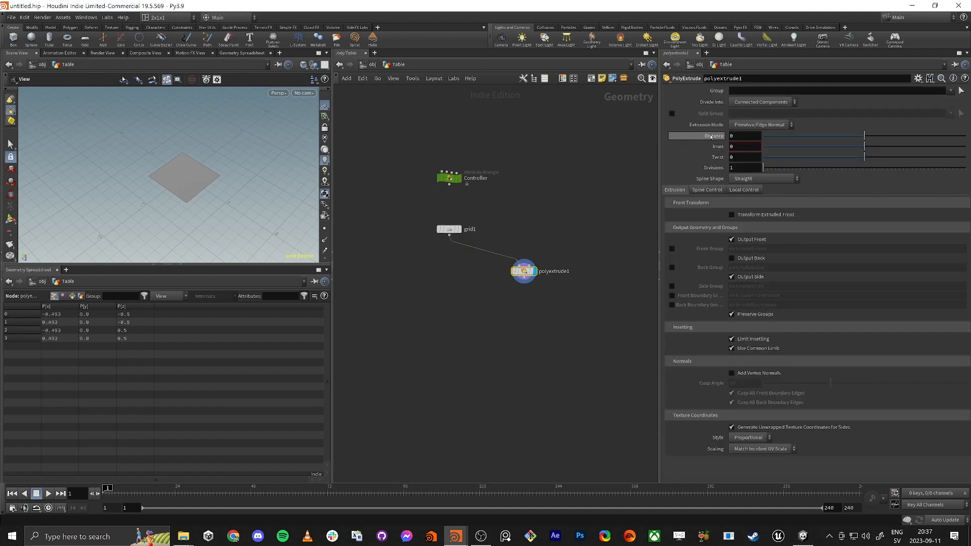
# - Try a larger extrusion Distance on the PolyExtrude node and undo the change
pyautogui.rightClick(741, 137)
pyautogui.click(202, 187)
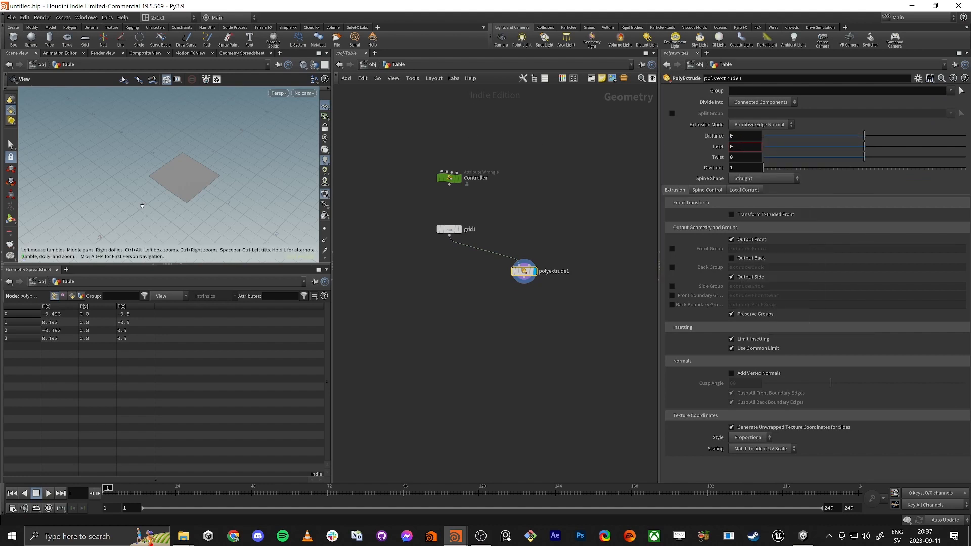
pyautogui.moveTo(177, 202); pyautogui.dragTo(148, 170)
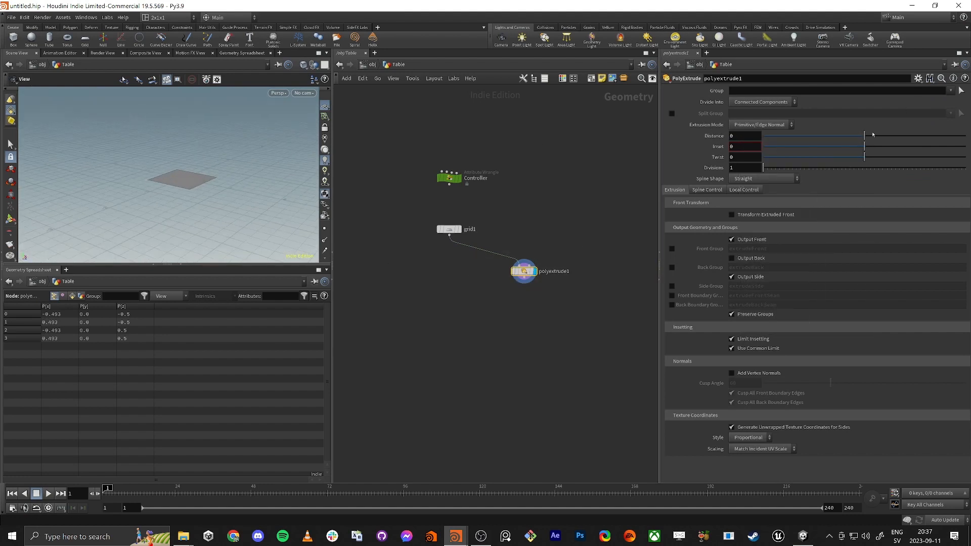
pyautogui.moveTo(873, 135); pyautogui.dragTo(926, 134)
pyautogui.hotkey('ctrl', 'z')
# - Link the PolyExtrude's Distance to the Controller's Top Thickness with the relative reference ch("../Controller/Top_Thickness")
pyautogui.rightClick(742, 137)
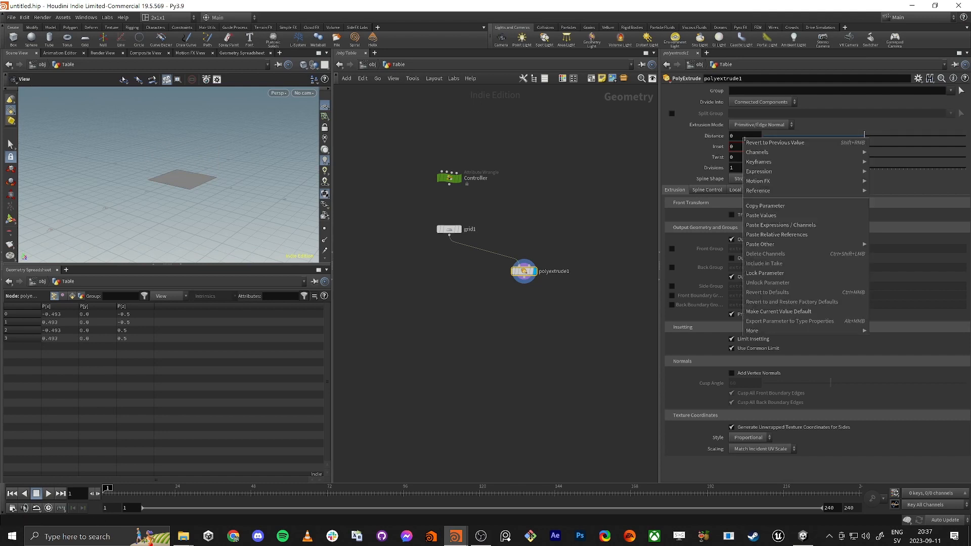
pyautogui.click(779, 236)
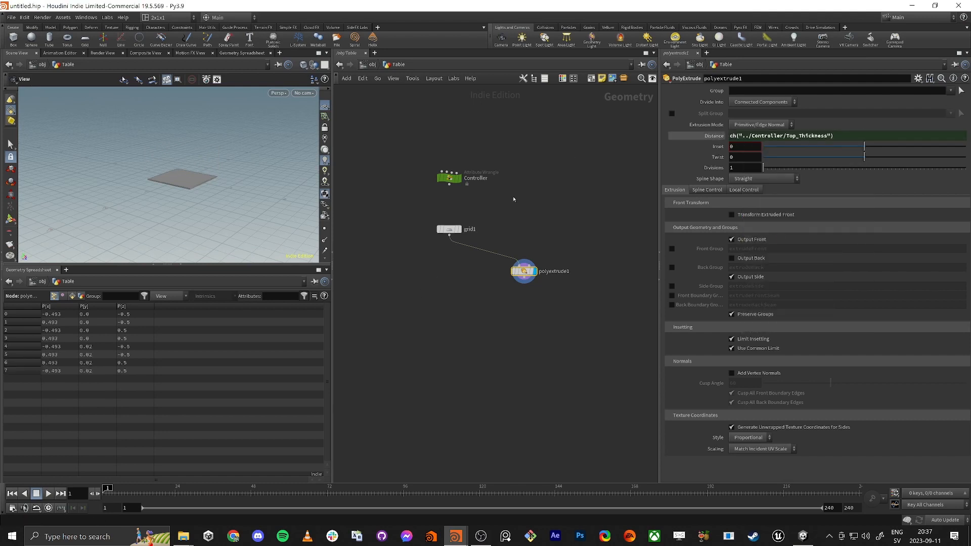
# - Enable Output Back on the PolyExtrude node to close the underside of the table top
pyautogui.moveTo(170, 168); pyautogui.dragTo(162, 148)
pyautogui.moveTo(163, 147); pyautogui.dragTo(243, 176, button='right')
pyautogui.moveTo(200, 189); pyautogui.dragTo(156, 193, button='middle')
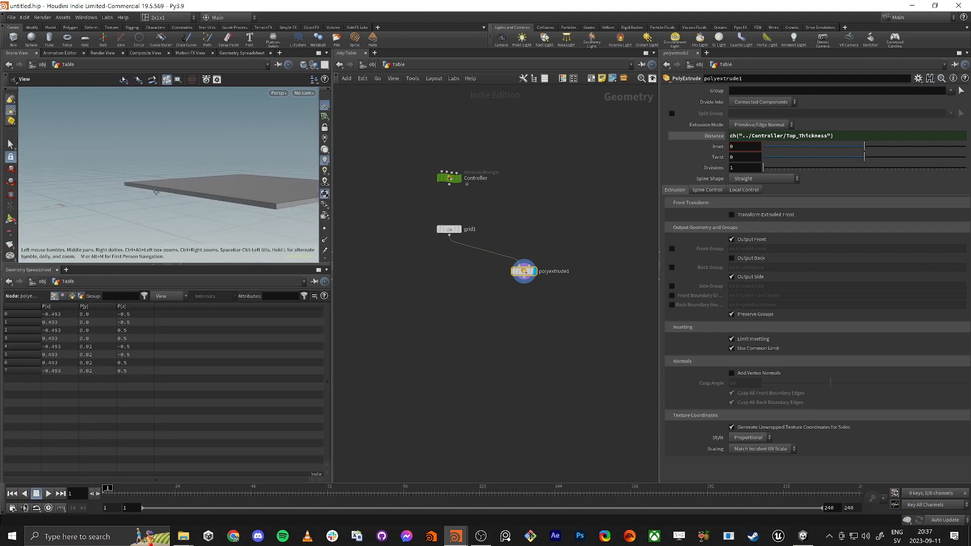
pyautogui.moveTo(156, 192); pyautogui.dragTo(219, 167)
pyautogui.moveTo(219, 167); pyautogui.dragTo(277, 152, button='right')
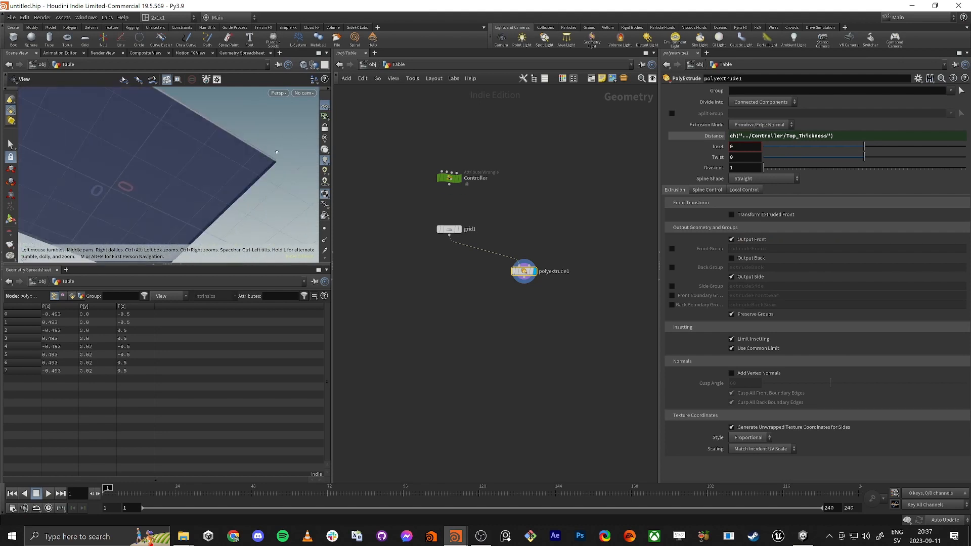
pyautogui.moveTo(277, 152); pyautogui.dragTo(238, 173)
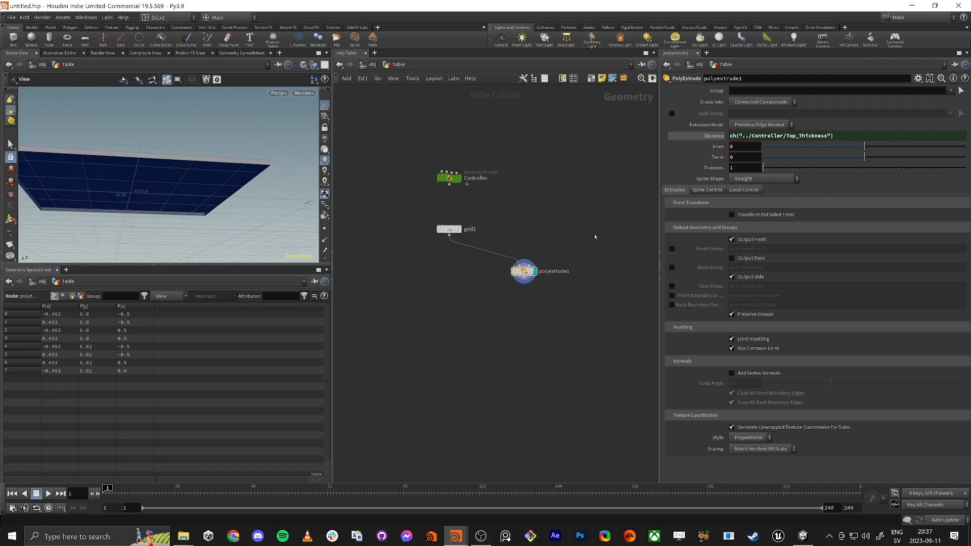
pyautogui.click(739, 260)
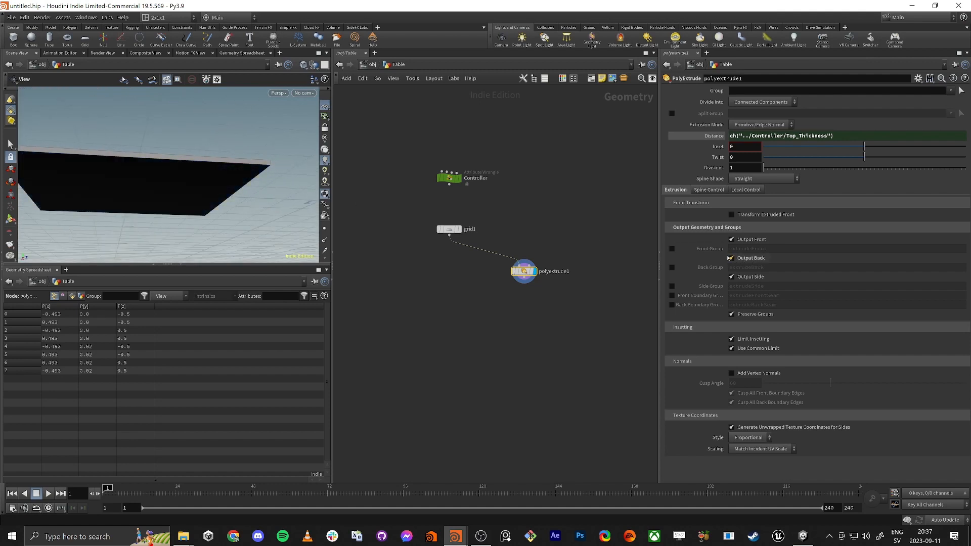
pyautogui.moveTo(171, 192); pyautogui.dragTo(193, 203)
pyautogui.moveTo(193, 203); pyautogui.dragTo(178, 184, button='right')
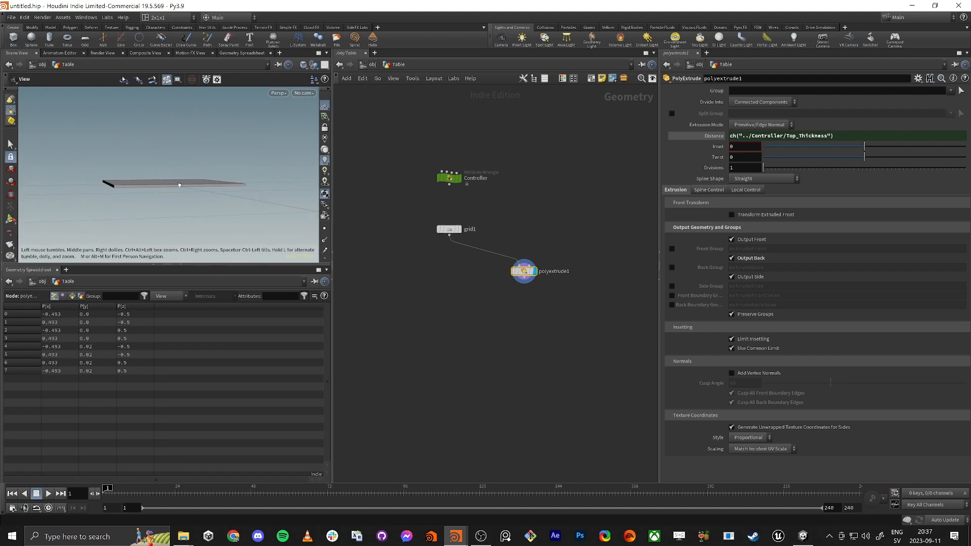
pyautogui.moveTo(178, 184); pyautogui.dragTo(198, 214)
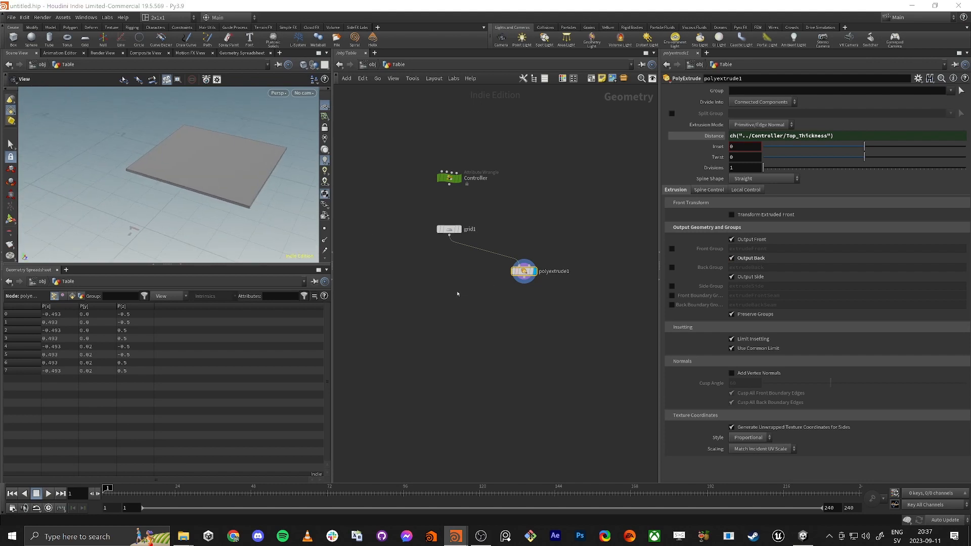
# - Add a UV Unwrap node connected to the PolyExtrude's output and display it in the viewport
pyautogui.press('Tab')
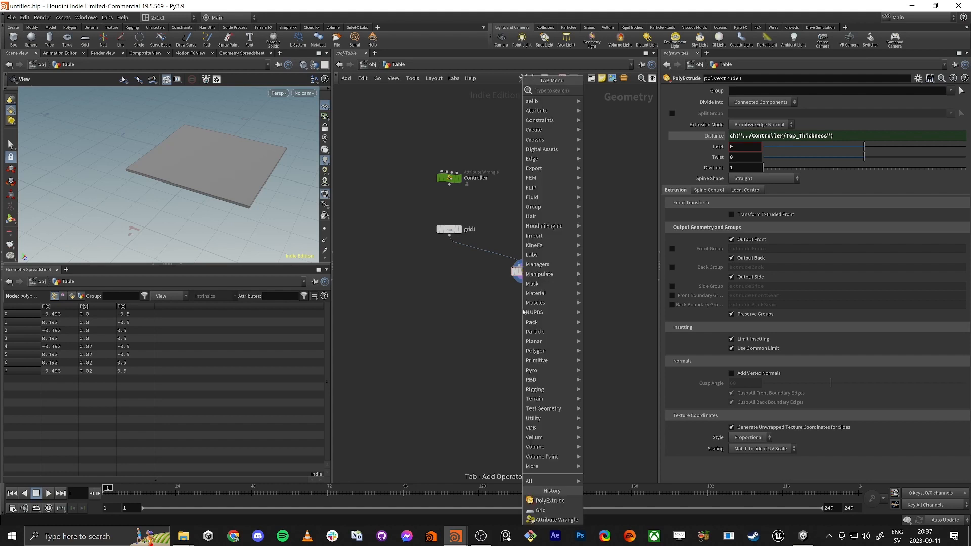
pyautogui.write('unwra')
pyautogui.press('Return')
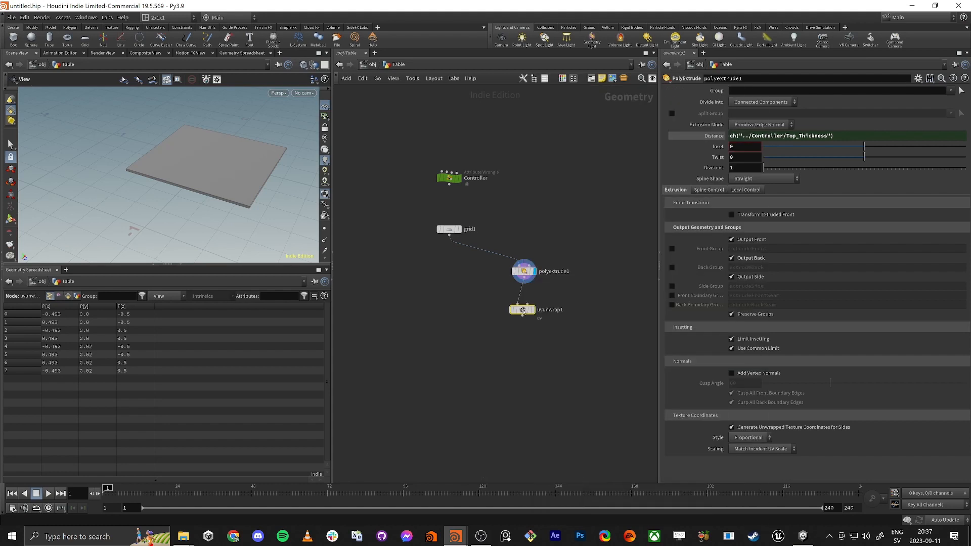
pyautogui.click(522, 310)
pyautogui.hotkey('space', 'f')
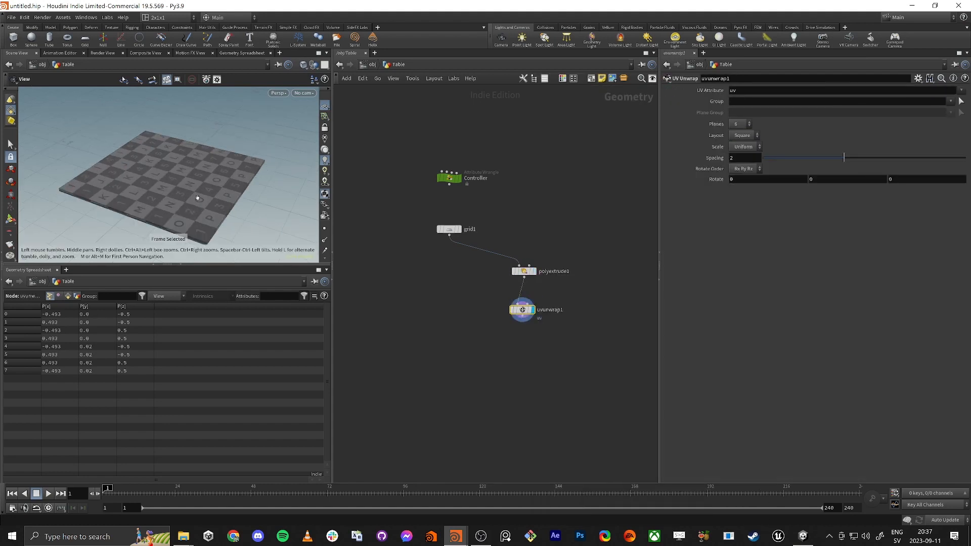
pyautogui.moveTo(197, 199); pyautogui.dragTo(172, 179)
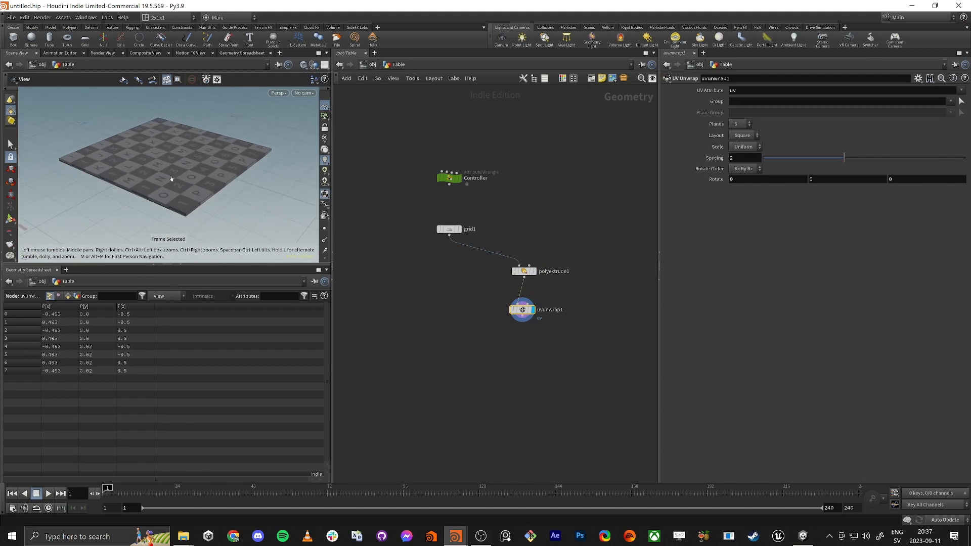
pyautogui.moveTo(180, 195); pyautogui.dragTo(177, 184)
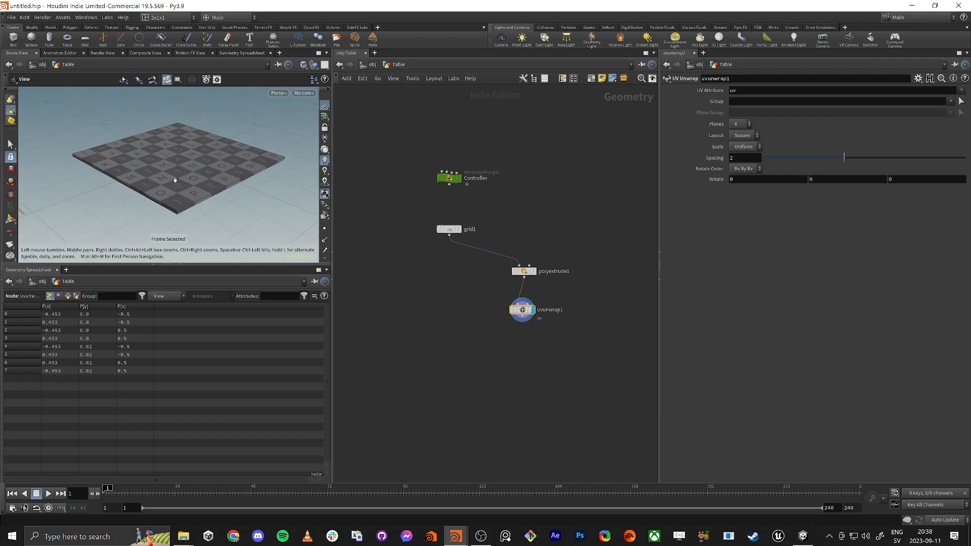
# - Examine the table top's UV layout in the UV viewport while raising the Controller's Width to 2.586
pyautogui.hotkey('space', '5')
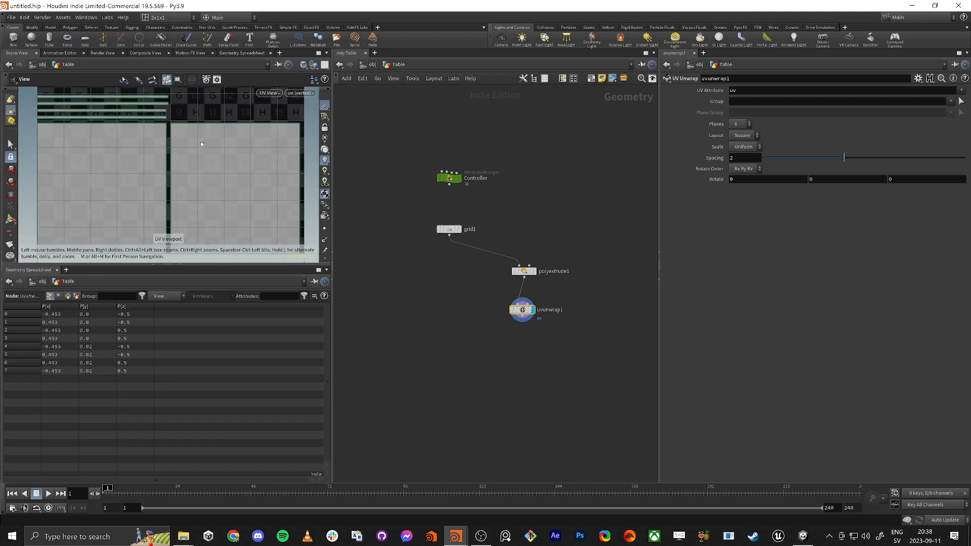
pyautogui.moveTo(202, 144); pyautogui.dragTo(171, 164, button='right')
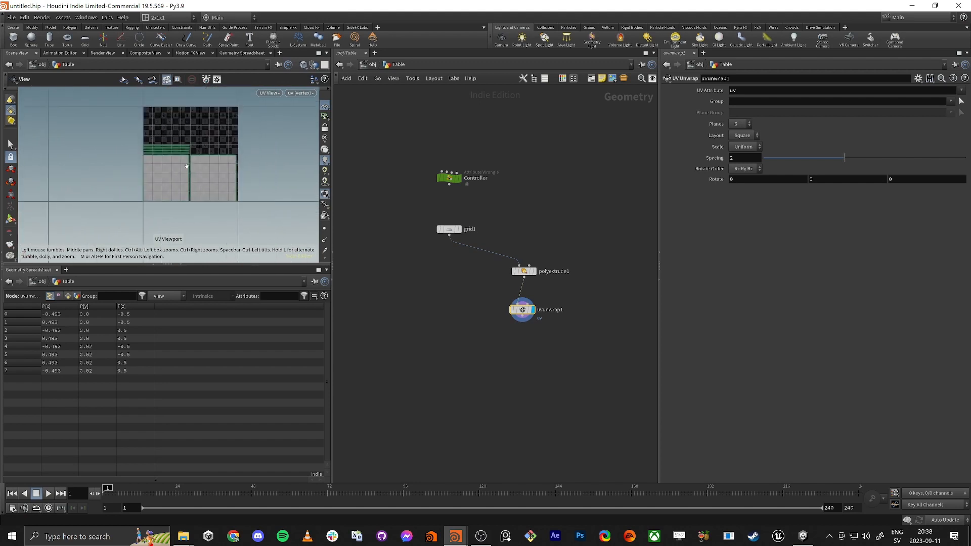
pyautogui.moveTo(172, 164); pyautogui.dragTo(150, 180, button='middle')
pyautogui.scroll(4, 150, 181)
pyautogui.scroll(-1, 245, 163)
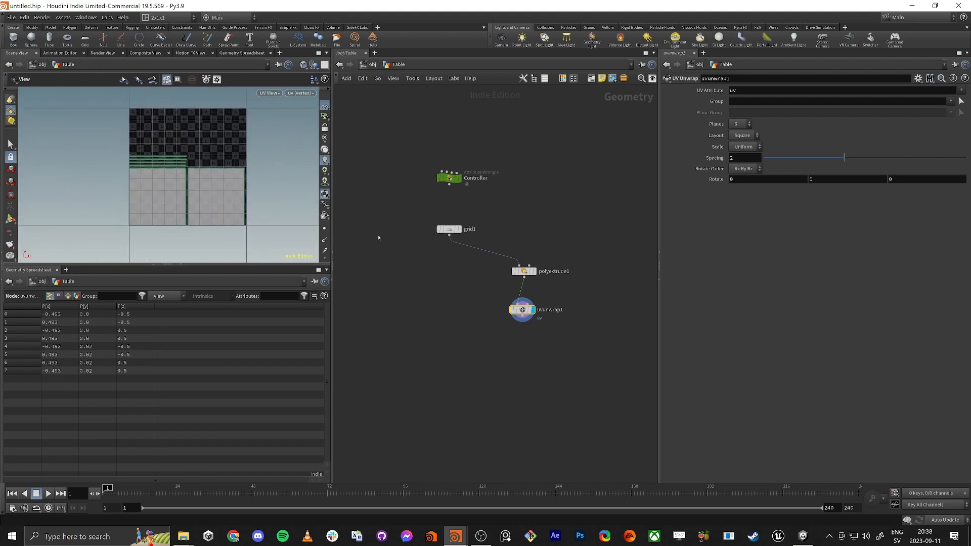
pyautogui.click(437, 173)
pyautogui.moveTo(744, 249); pyautogui.dragTo(792, 242, button='middle')
pyautogui.hotkey('space', '1')
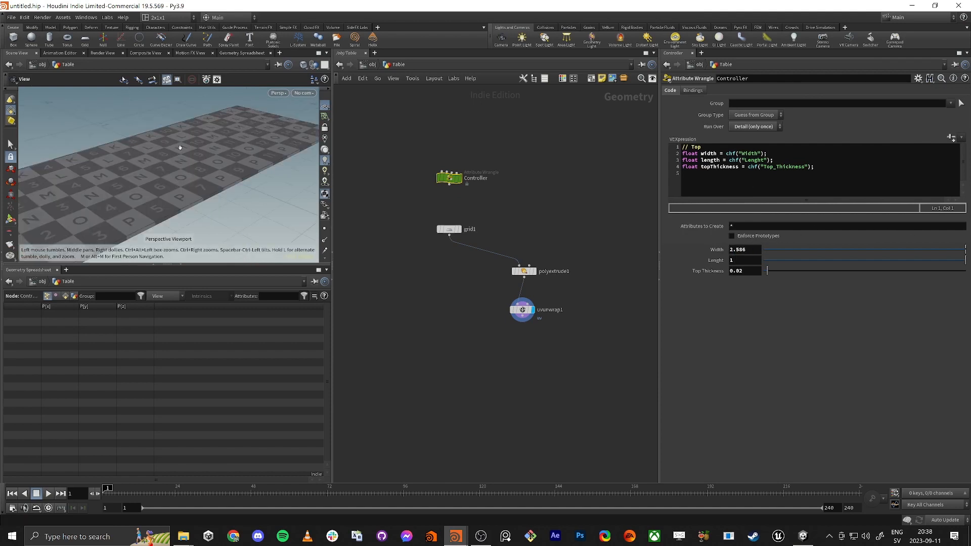
pyautogui.scroll(-5, 212, 177)
pyautogui.moveTo(180, 148); pyautogui.dragTo(159, 170)
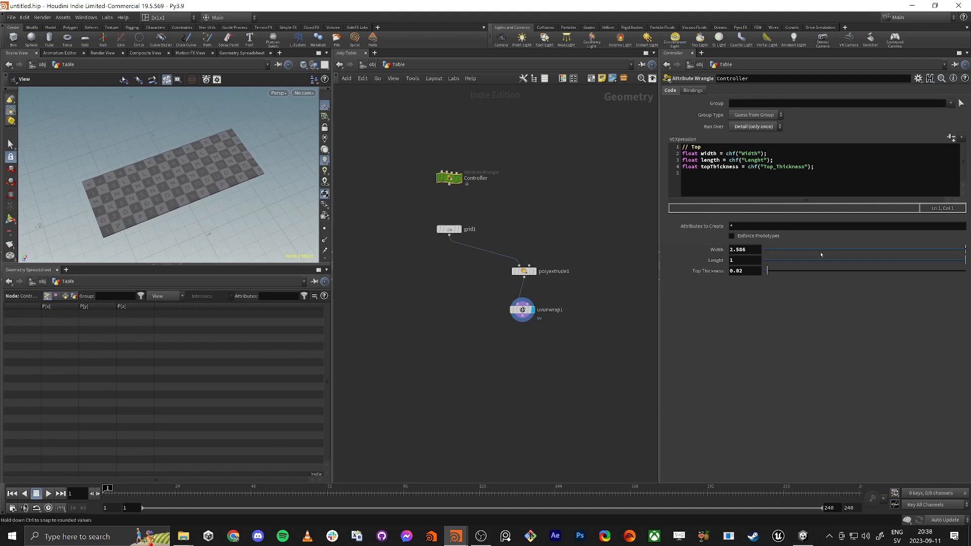
# - Try other Width values on the Controller and undo the change
pyautogui.moveTo(744, 249); pyautogui.dragTo(634, 299, button='middle')
pyautogui.moveTo(705, 273); pyautogui.dragTo(454, 340, button='middle')
pyautogui.hotkey('ctrl', 'z')
# - Set the UV Unwrap node's Scale to None
pyautogui.click(522, 310)
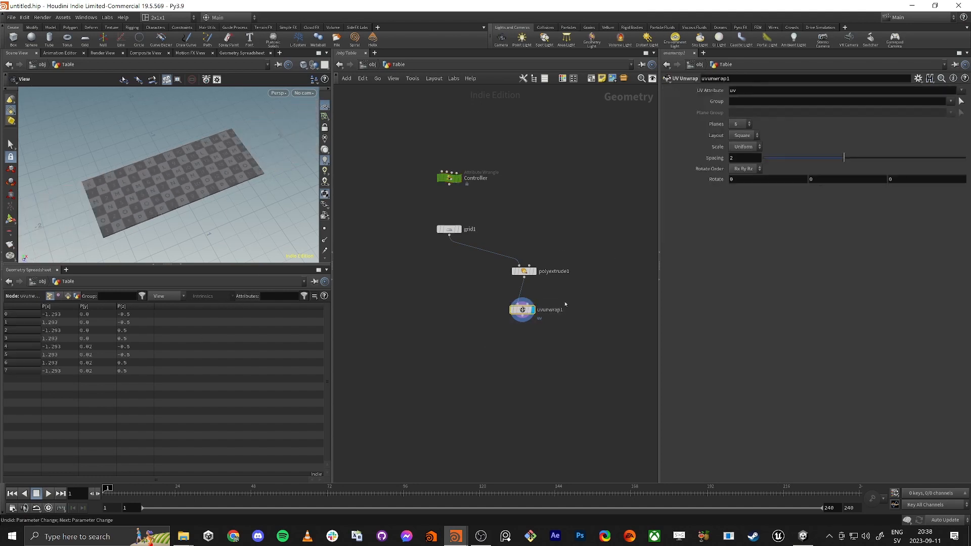
pyautogui.click(742, 147)
pyautogui.click(743, 158)
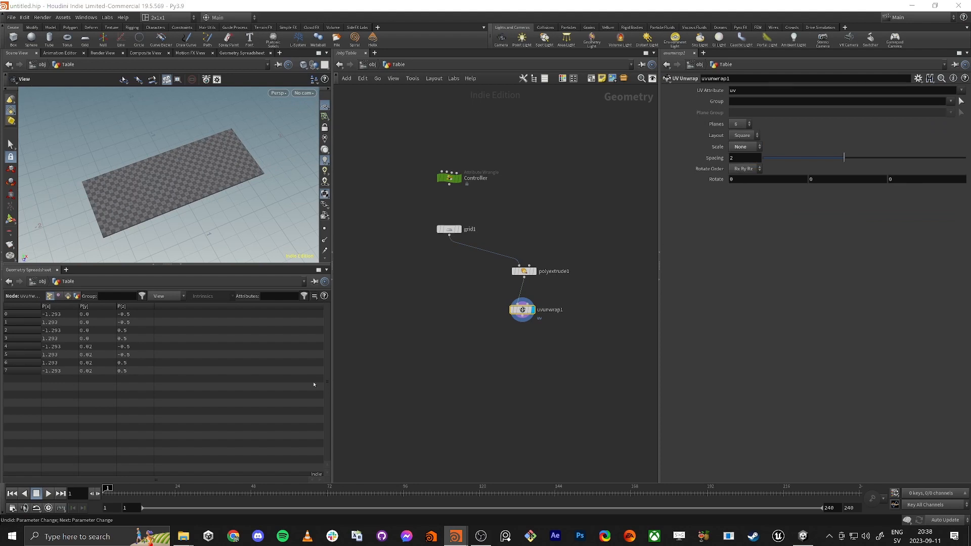
# - Try another Width on the Controller, undo it, and set the Width to 2
pyautogui.moveTo(385, 157); pyautogui.dragTo(463, 218)
pyautogui.moveTo(740, 249)
pyautogui.mouseDown(button='middle')
pyautogui.moveTo(683, 248)
pyautogui.moveTo(966, 215)
pyautogui.moveTo(738, 248)
pyautogui.mouseUp(button='middle')
pyautogui.hotkey('ctrl', 'z')
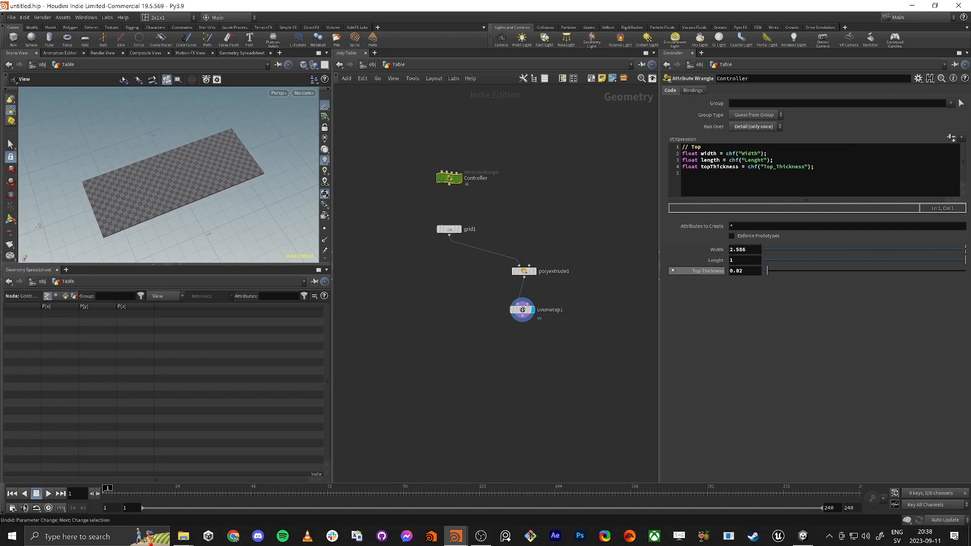
pyautogui.moveTo(750, 250); pyautogui.dragTo(664, 258)
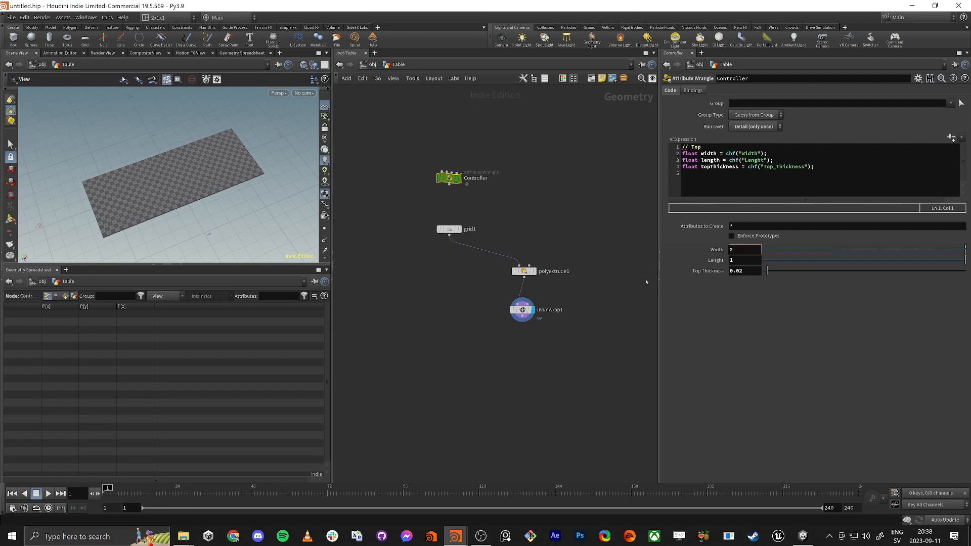
pyautogui.press('Return')
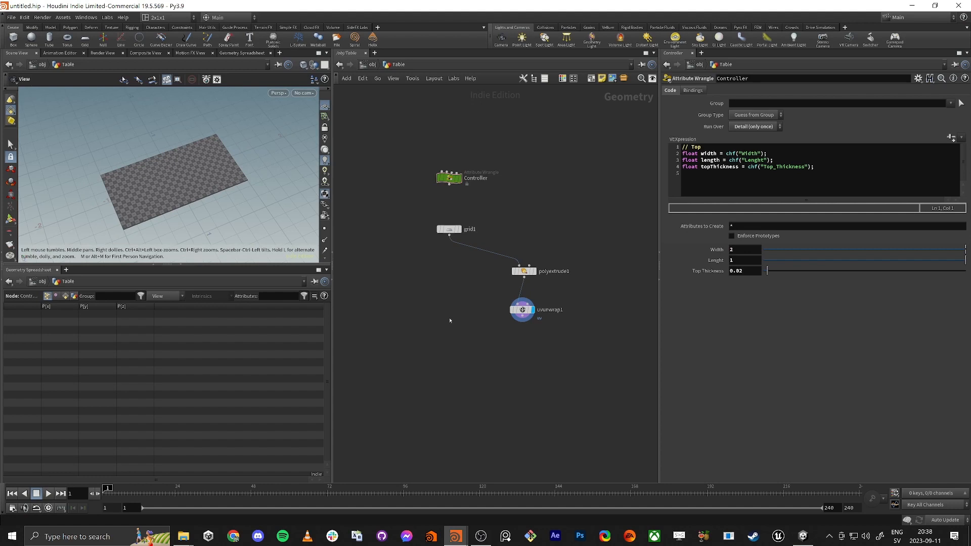
# - Set the Controller's Top Thickness to 0.1
pyautogui.moveTo(169, 194)
pyautogui.mouseDown()
pyautogui.moveTo(134, 197)
pyautogui.moveTo(171, 182)
pyautogui.moveTo(159, 191)
pyautogui.mouseUp()
pyautogui.scroll(5, 135, 198)
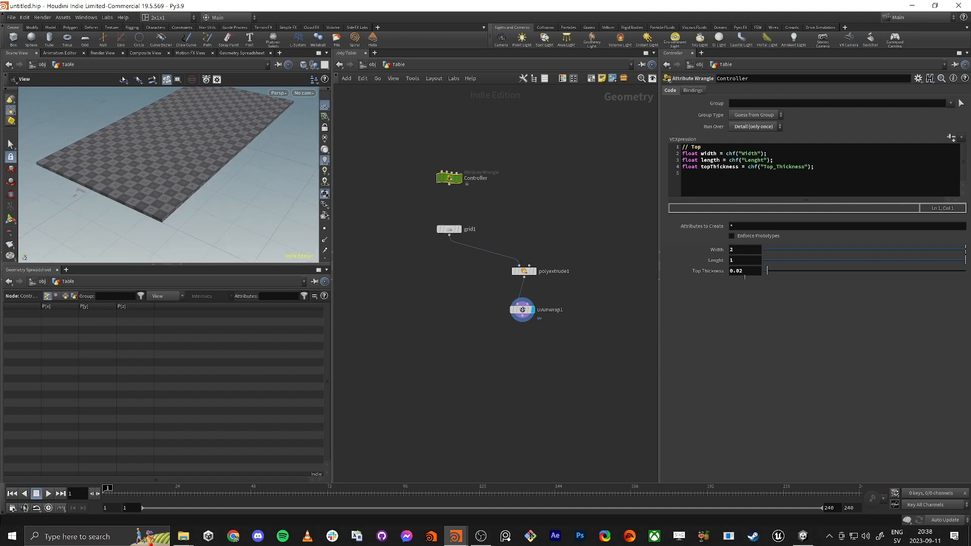
pyautogui.moveTo(743, 272); pyautogui.dragTo(747, 272)
pyautogui.write('1')
pyautogui.press('Tab')
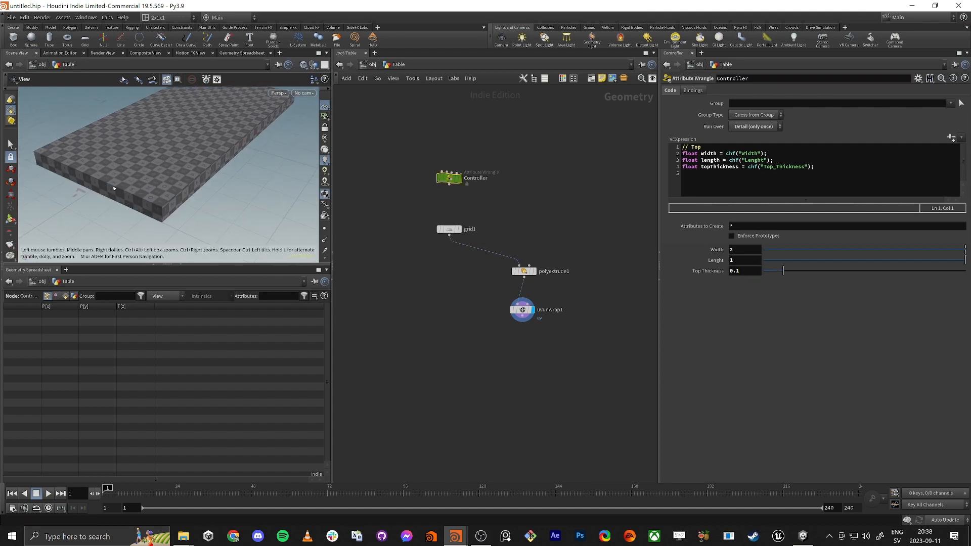
# - Add a PolyBevel node connected to the UV Unwrap's output and display it in the viewport
pyautogui.moveTo(207, 193); pyautogui.dragTo(199, 172)
pyautogui.scroll(5, 199, 172)
pyautogui.moveTo(47, 180); pyautogui.dragTo(208, 150)
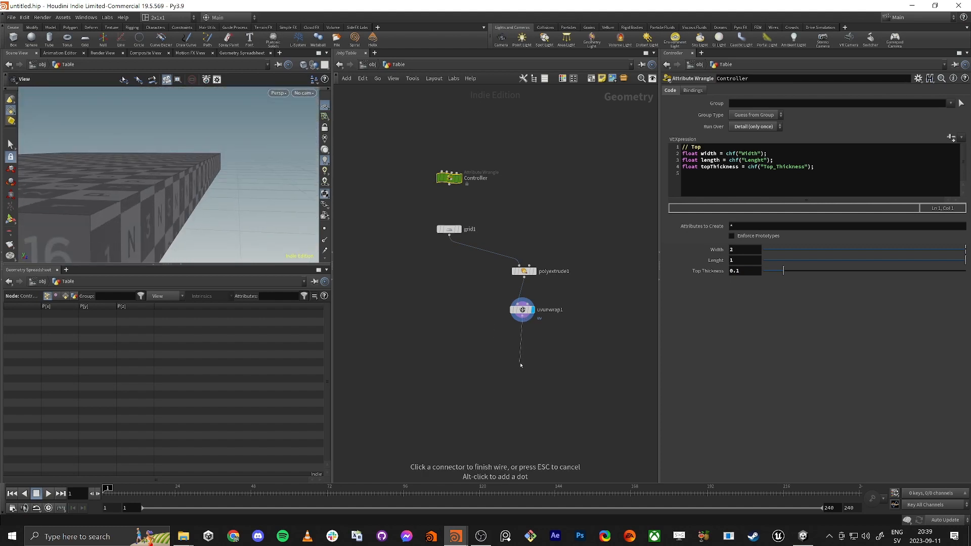
pyautogui.press('Tab')
pyautogui.write('polybe')
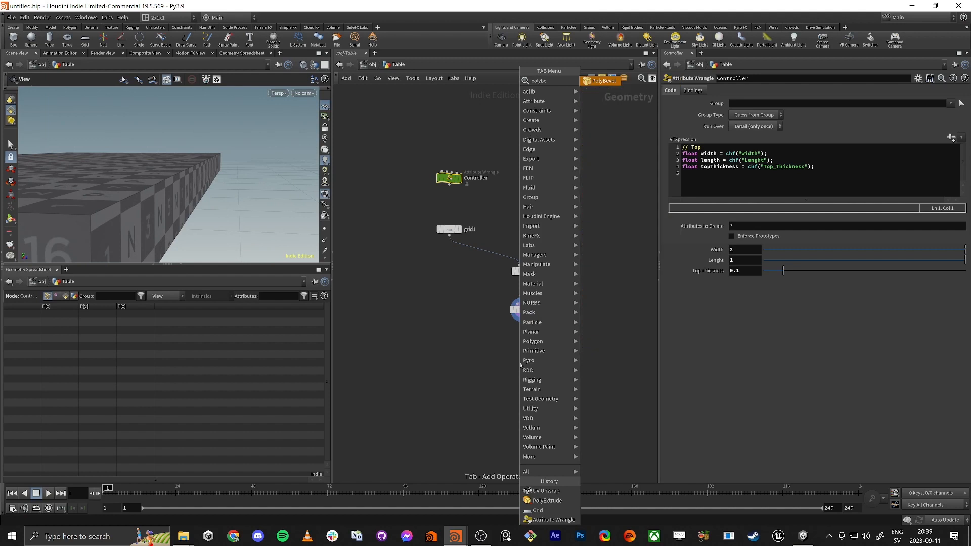
pyautogui.press('Return')
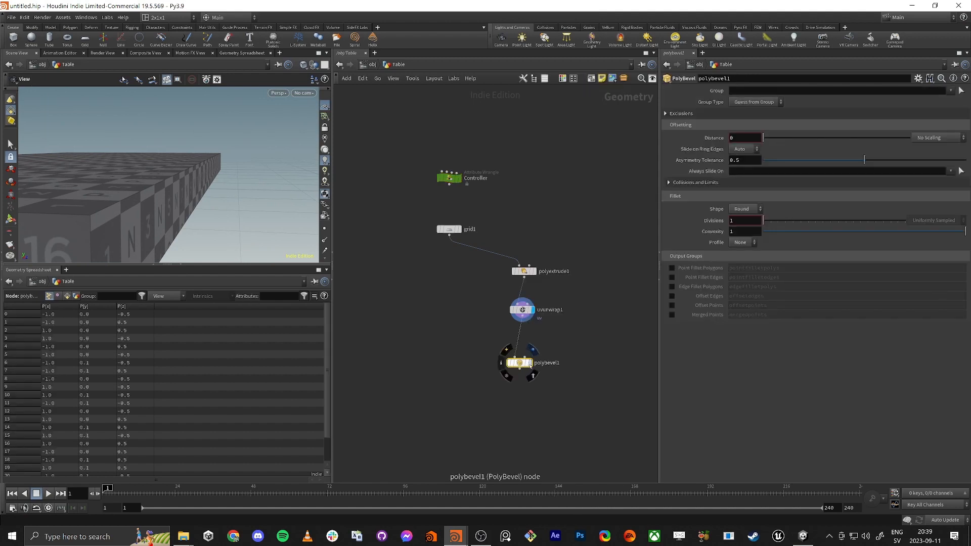
pyautogui.click(533, 350)
# - Set the PolyBevel's Distance to 0.004 and its fillet Divisions to 2
pyautogui.moveTo(764, 137); pyautogui.dragTo(763, 138)
pyautogui.moveTo(750, 138); pyautogui.dragTo(769, 166, button='middle')
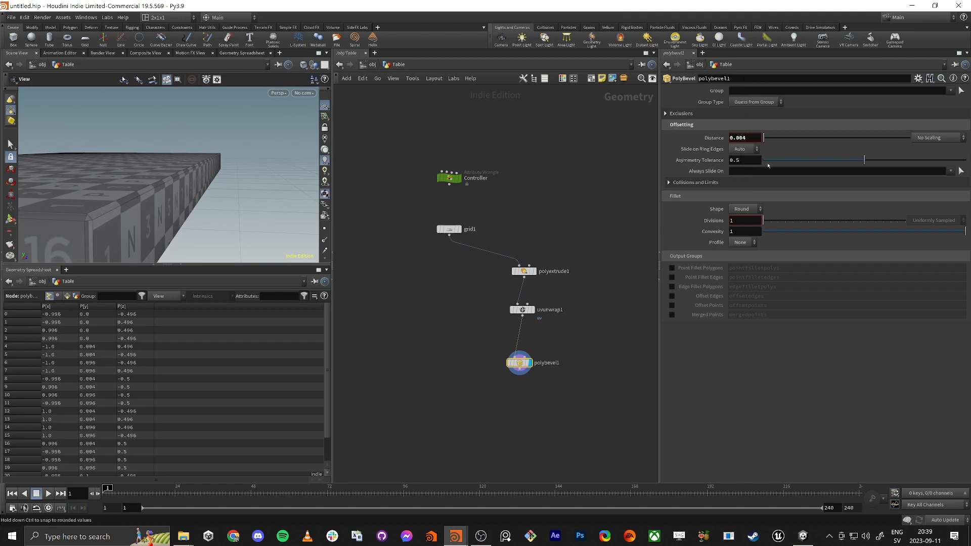
pyautogui.moveTo(766, 220); pyautogui.dragTo(770, 221)
pyautogui.moveTo(207, 180); pyautogui.dragTo(109, 189)
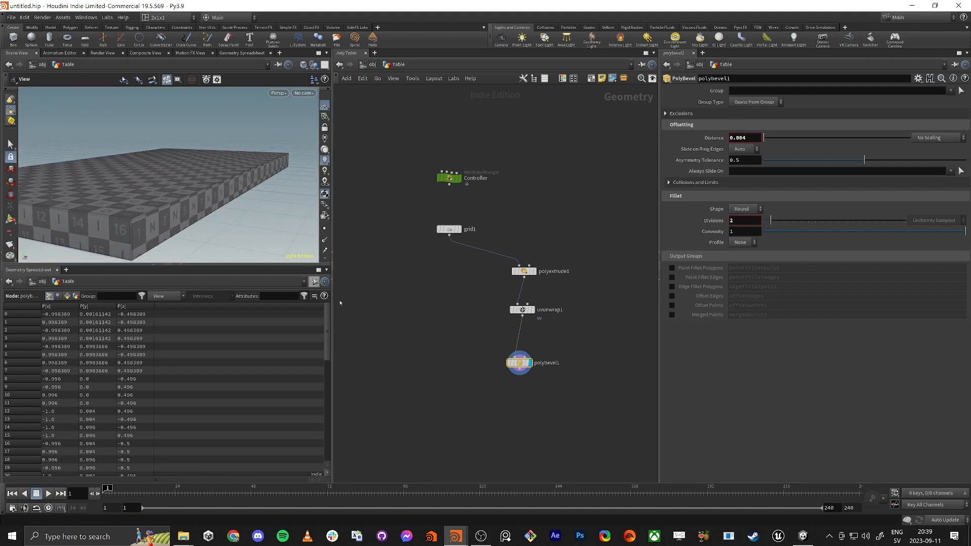
# - Align the PolyExtrude, UV Unwrap and PolyBevel nodes and enclose them in a network box named Top
pyautogui.moveTo(453, 413); pyautogui.dragTo(471, 367, button='middle')
pyautogui.moveTo(486, 385); pyautogui.dragTo(590, 188)
pyautogui.press('a')
pyautogui.hotkey('shift', 'o')
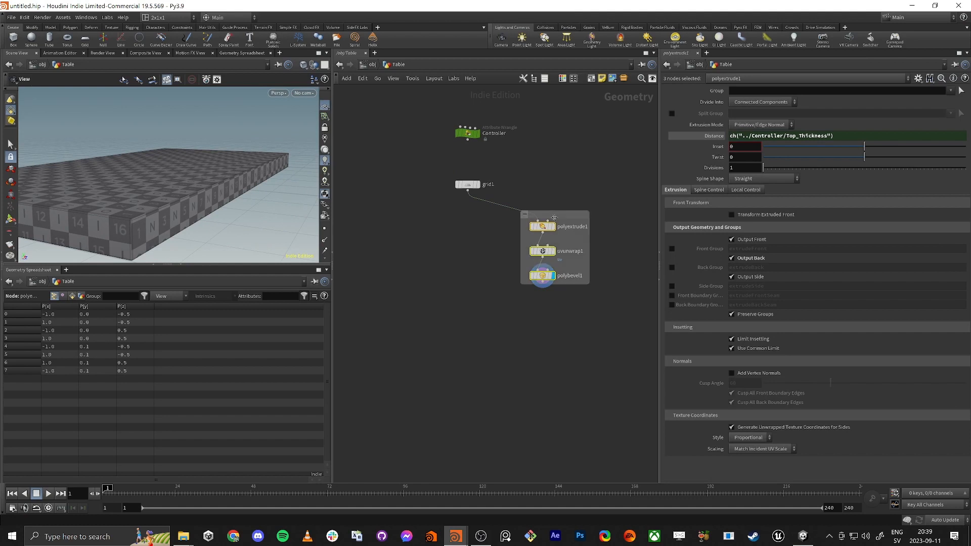
pyautogui.write('Top')
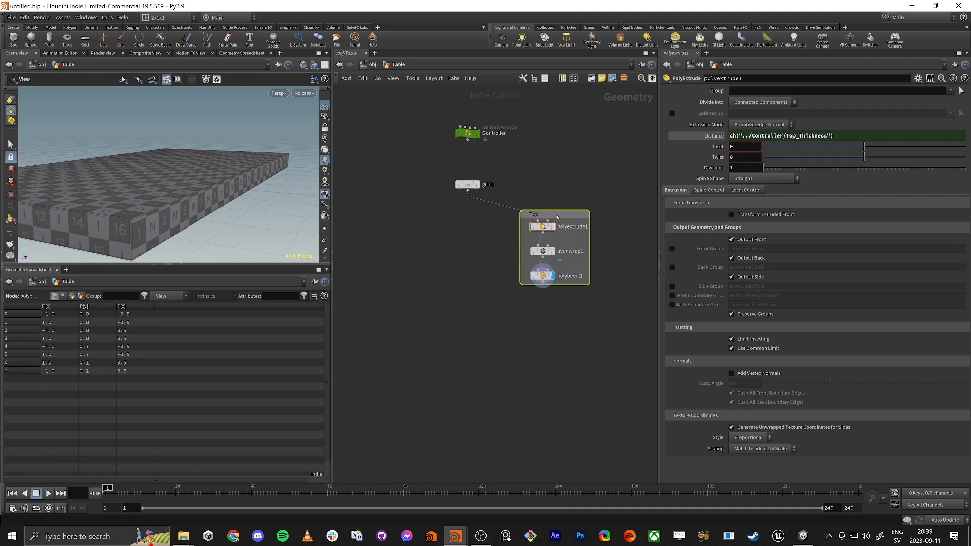
pyautogui.press('Return')
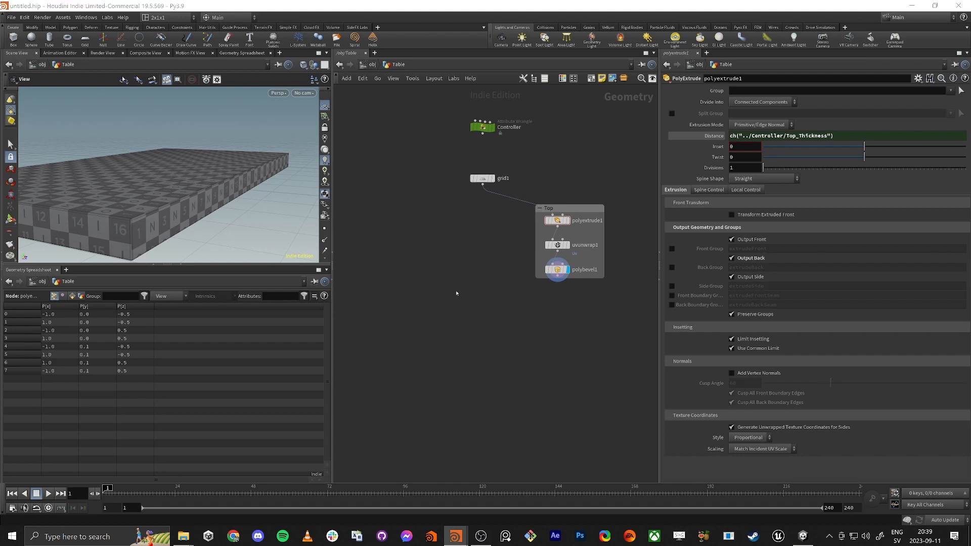
# - Switch to Unity, place the finished Classic_Table asset in the scene, and flip it over to show its underside
pyautogui.hotkey('alt', 'Tab')
pyautogui.moveTo(117, 72); pyautogui.dragTo(632, 234)
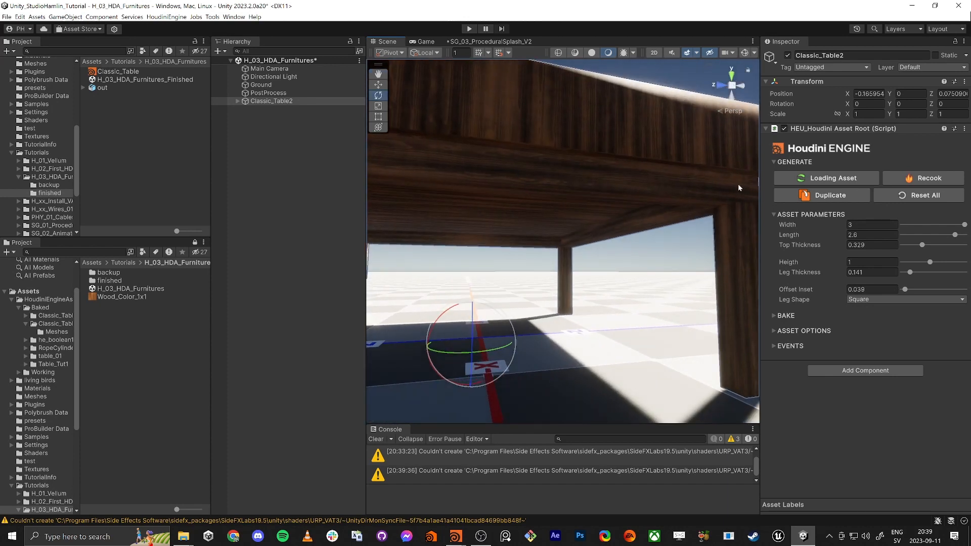
pyautogui.keyDown('alt'); pyautogui.moveTo(738, 188); pyautogui.dragTo(504, 213); pyautogui.keyUp('alt')
pyautogui.moveTo(505, 270); pyautogui.dragTo(531, 212)
pyautogui.moveTo(514, 299); pyautogui.dragTo(485, 354)
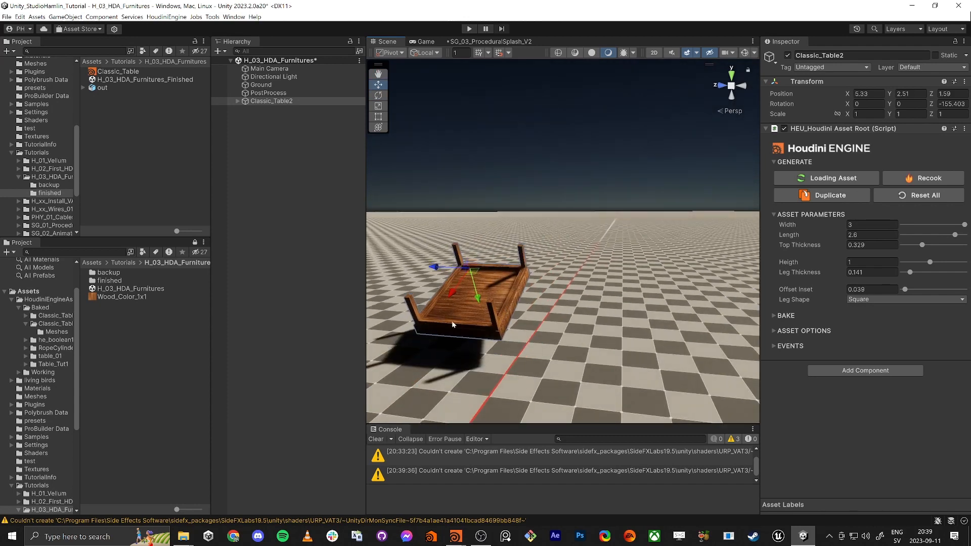
# - Switch back to Houdini, branch a second PolyExtrude node off the grid, and display it in the viewport
pyautogui.hotkey('alt', 'Tab')
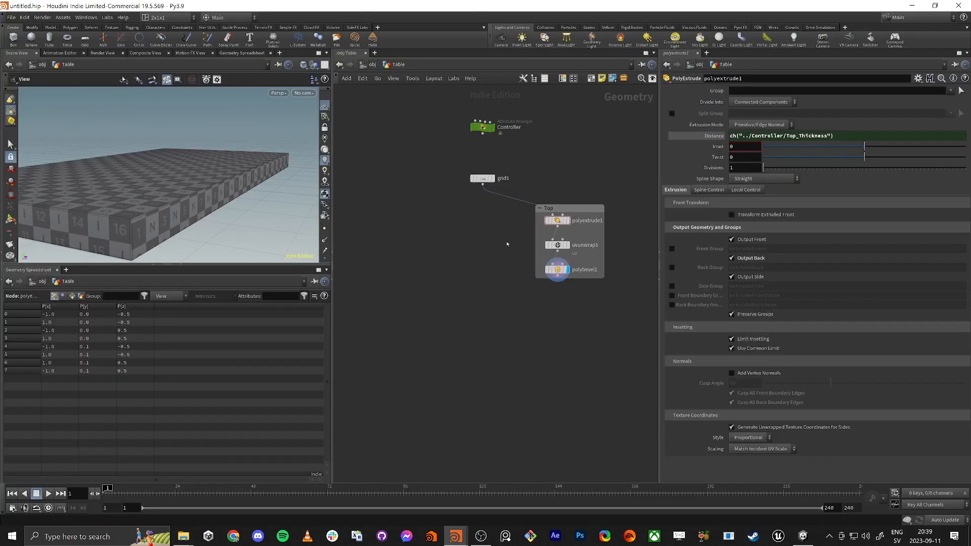
pyautogui.click(483, 178)
pyautogui.moveTo(172, 217)
pyautogui.mouseDown()
pyautogui.moveTo(176, 187)
pyautogui.moveTo(174, 209)
pyautogui.mouseUp()
pyautogui.moveTo(460, 210); pyautogui.dragTo(479, 205, button='middle')
pyautogui.scroll(-1, 488, 191)
pyautogui.scroll(2, 514, 202)
pyautogui.click(507, 176)
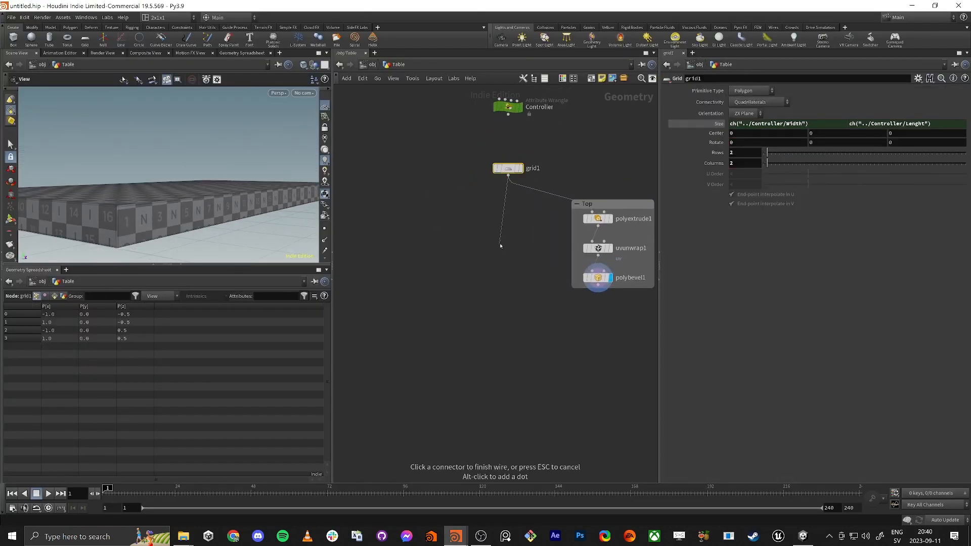
pyautogui.click(506, 223)
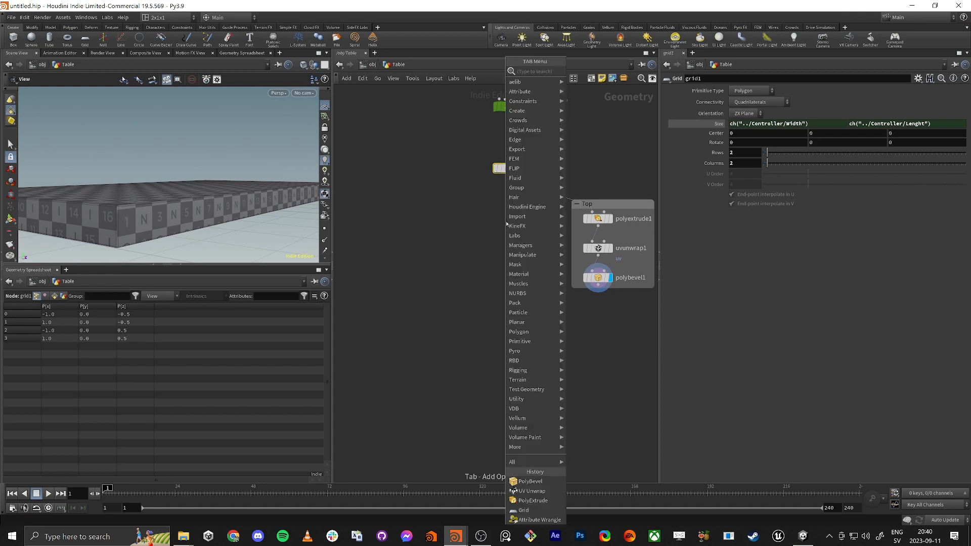
pyautogui.write('polyex')
pyautogui.press('Return')
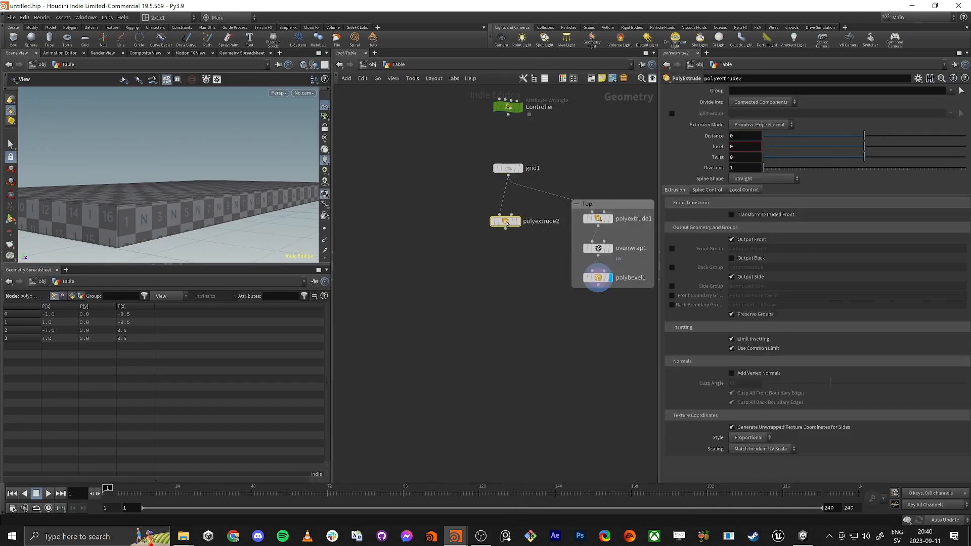
pyautogui.click(518, 222)
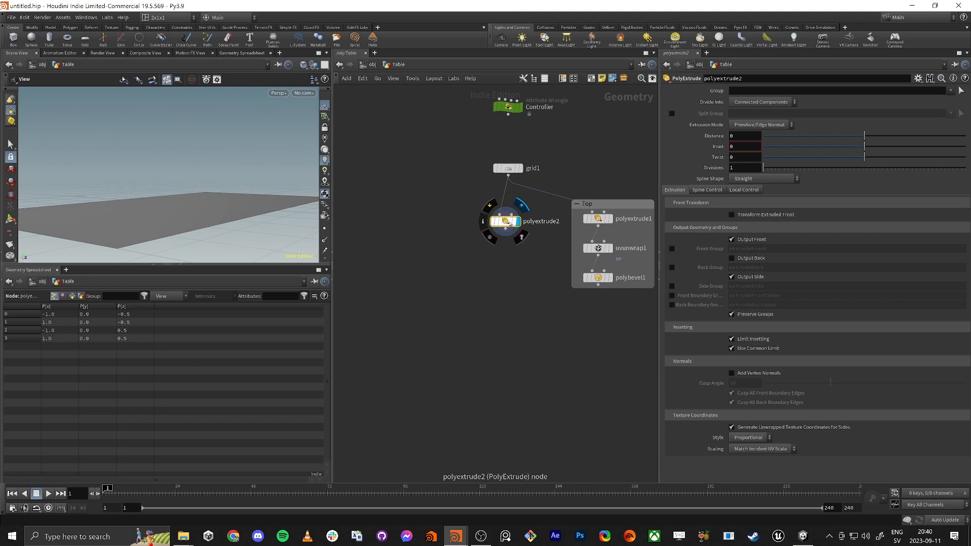
# - Set the new PolyExtrude's Inset to 0.18, turn off Output Side, and display points in the viewport
pyautogui.moveTo(194, 188)
pyautogui.mouseDown()
pyautogui.moveTo(208, 218)
pyautogui.moveTo(234, 158)
pyautogui.moveTo(187, 204)
pyautogui.mouseUp()
pyautogui.moveTo(864, 135); pyautogui.dragTo(881, 147)
pyautogui.hotkey('ctrl', 'z')
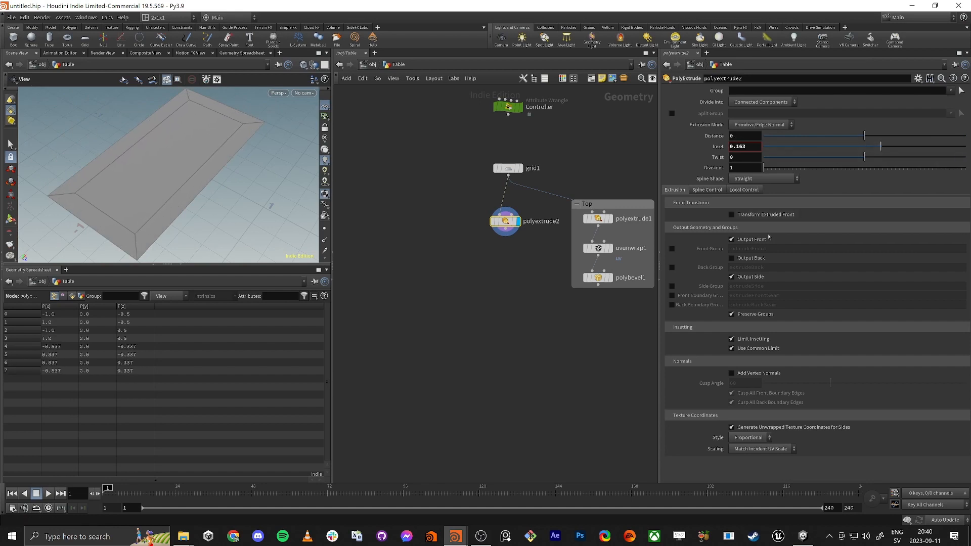
pyautogui.click(733, 278)
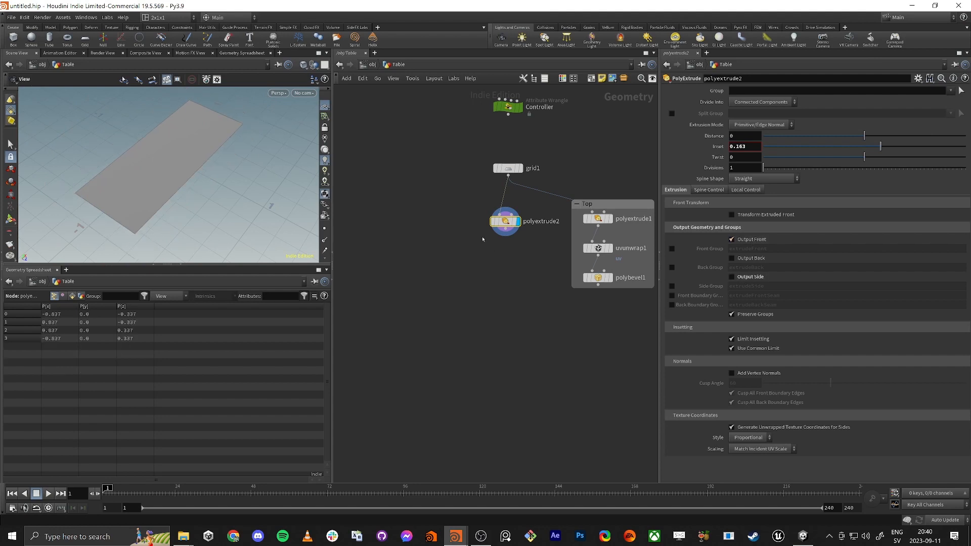
pyautogui.moveTo(880, 146); pyautogui.dragTo(883, 147)
pyautogui.click(325, 229)
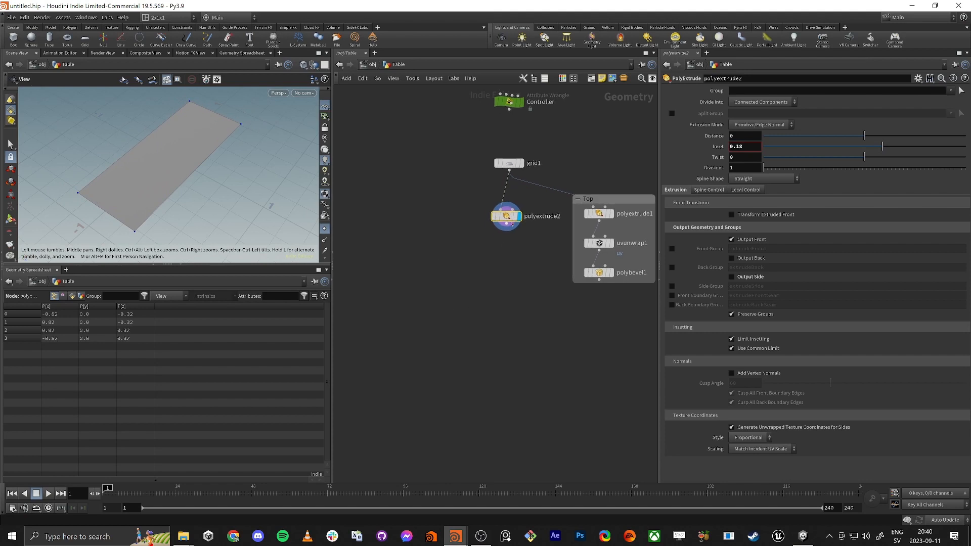
# - Connect an Add node to the inset PolyExtrude, enable Delete Geometry But Keep the Points, and display the node
pyautogui.press('Tab')
pyautogui.write('add')
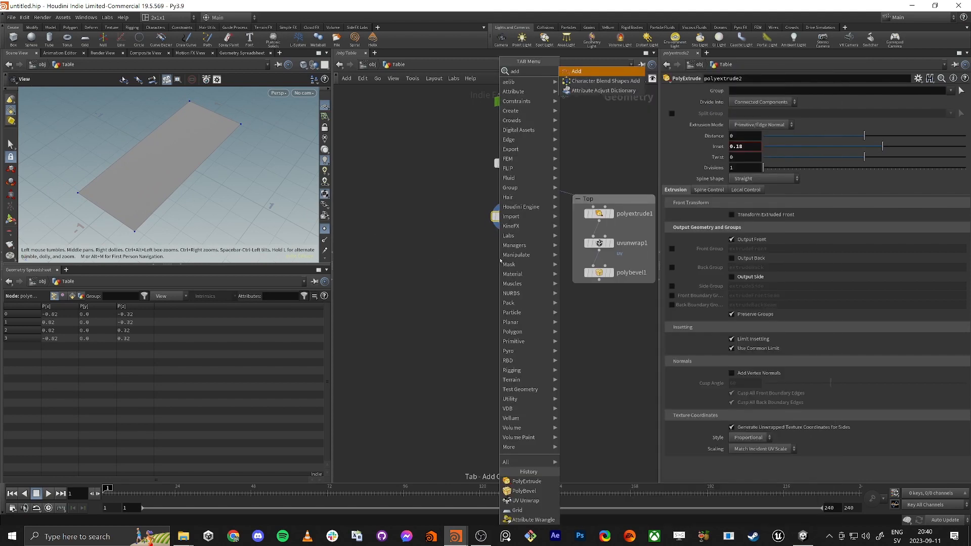
pyautogui.press('Return')
pyautogui.click(501, 261)
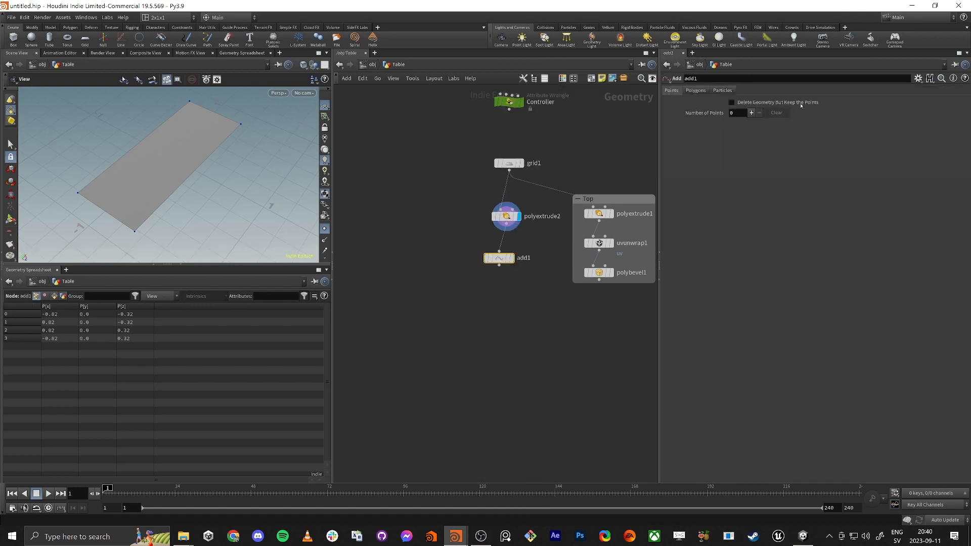
pyautogui.click(732, 103)
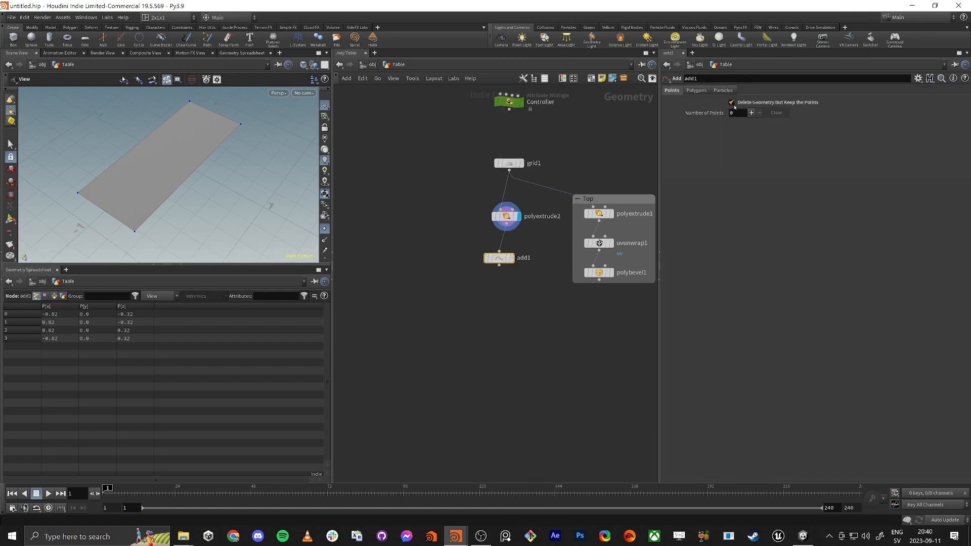
pyautogui.moveTo(502, 258); pyautogui.dragTo(517, 252)
pyautogui.click(510, 259)
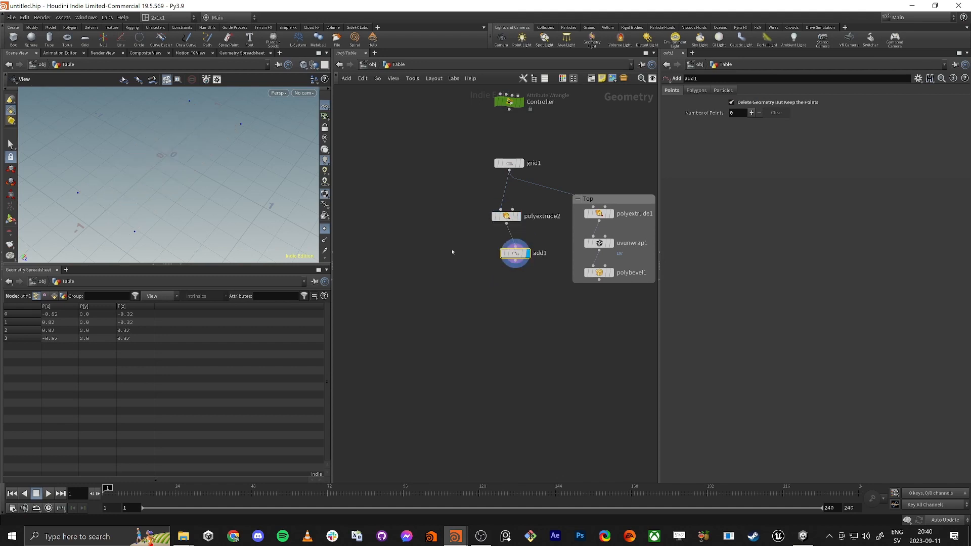
# - Template the grid as a reference outline in the viewport and align the Add node beneath the inset PolyExtrude
pyautogui.click(519, 163)
pyautogui.moveTo(154, 207); pyautogui.dragTo(132, 218)
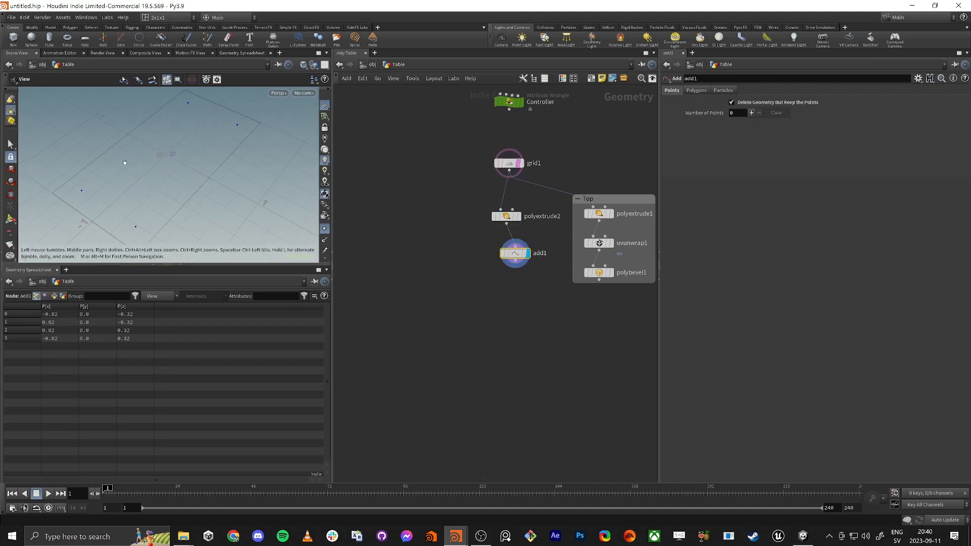
pyautogui.scroll(-2, 129, 195)
pyautogui.moveTo(129, 177); pyautogui.dragTo(115, 176)
pyautogui.moveTo(527, 256); pyautogui.dragTo(514, 261)
pyautogui.click(506, 216)
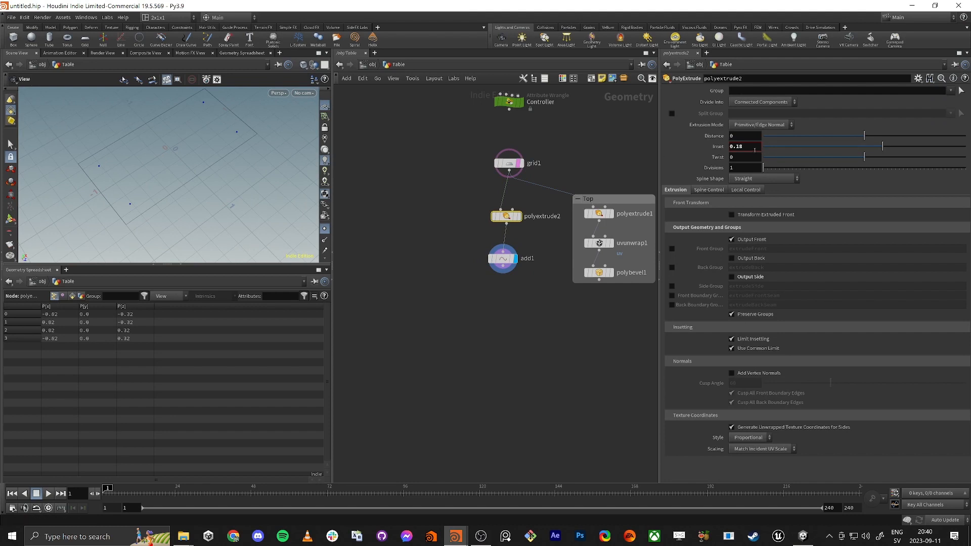
# - Add the section comments "// Leg" and "// inset" below the Top parameters in the Controller's VEX code
pyautogui.scroll(-1, 543, 178)
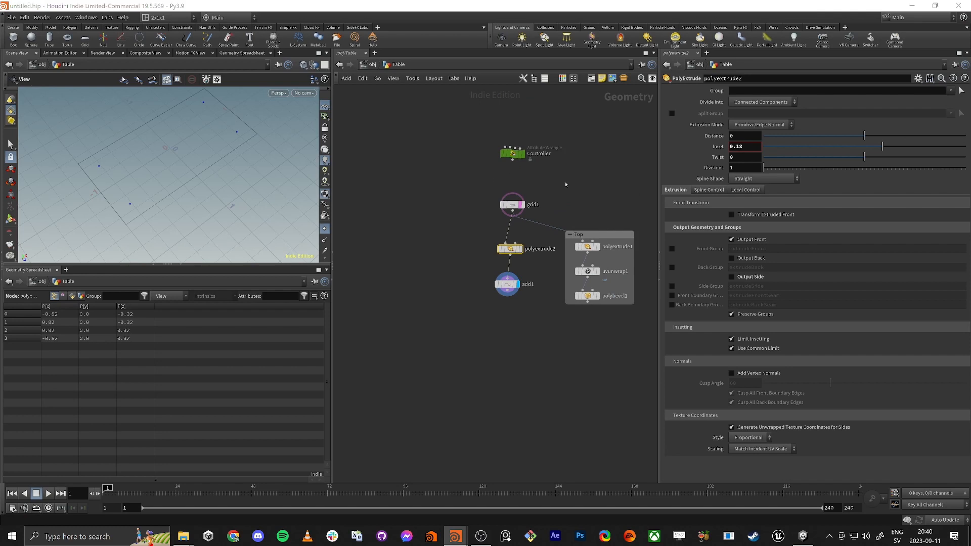
pyautogui.click(512, 152)
pyautogui.click(714, 185)
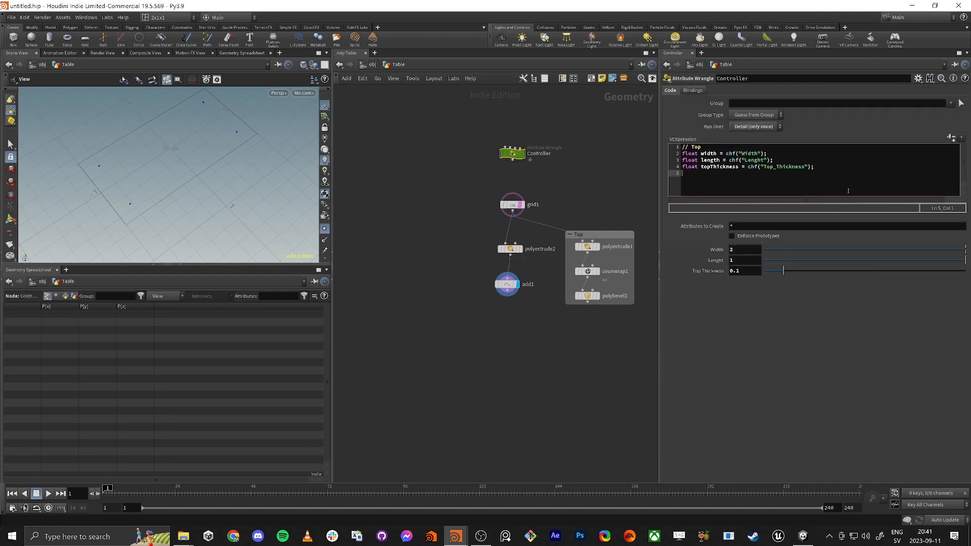
pyautogui.press('Return')
pyautogui.press('Return')
pyautogui.write('//inset')
pyautogui.press('Up')
pyautogui.press('Up')
pyautogui.press('Return')
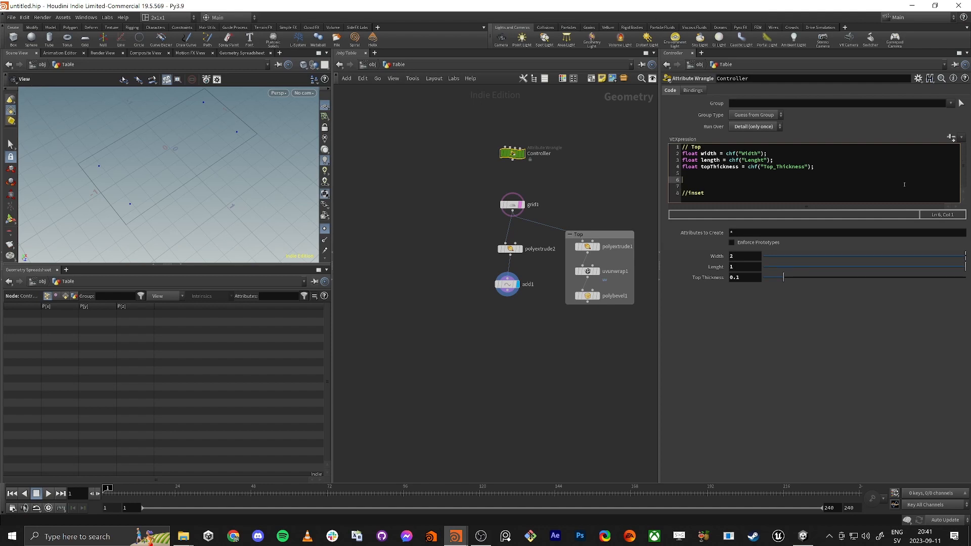
pyautogui.write('//Leg')
pyautogui.press('Left')
pyautogui.press('Down')
pyautogui.press('Down')
pyautogui.press('Up')
# - Declare float height = chf("Table_Height"); under the Leg comment in the Controller code
pyautogui.write('float a')
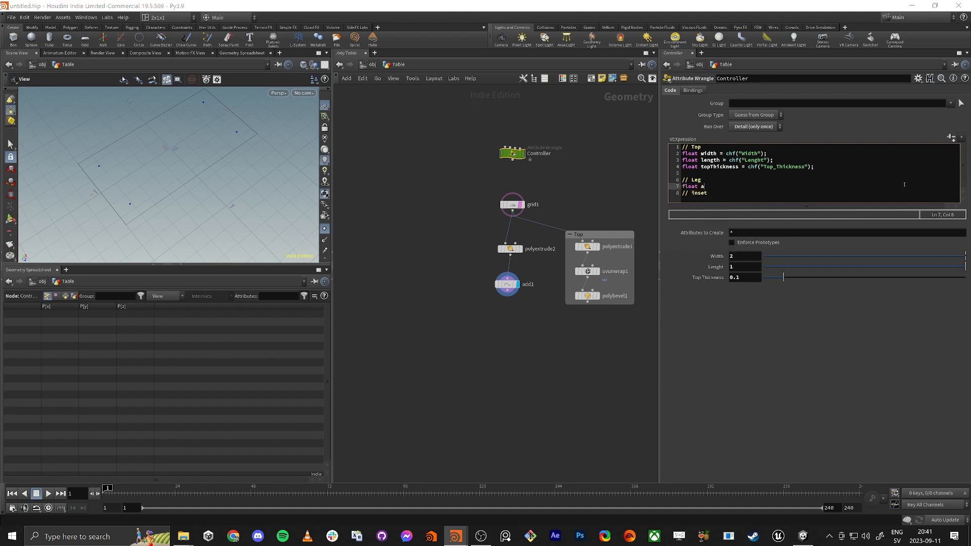
pyautogui.write('hhieght')
pyautogui.press('BackSpace')
pyautogui.press('BackSpace')
pyautogui.press('BackSpace')
pyautogui.press('BackSpace')
pyautogui.press('BackSpace')
pyautogui.write('eig')
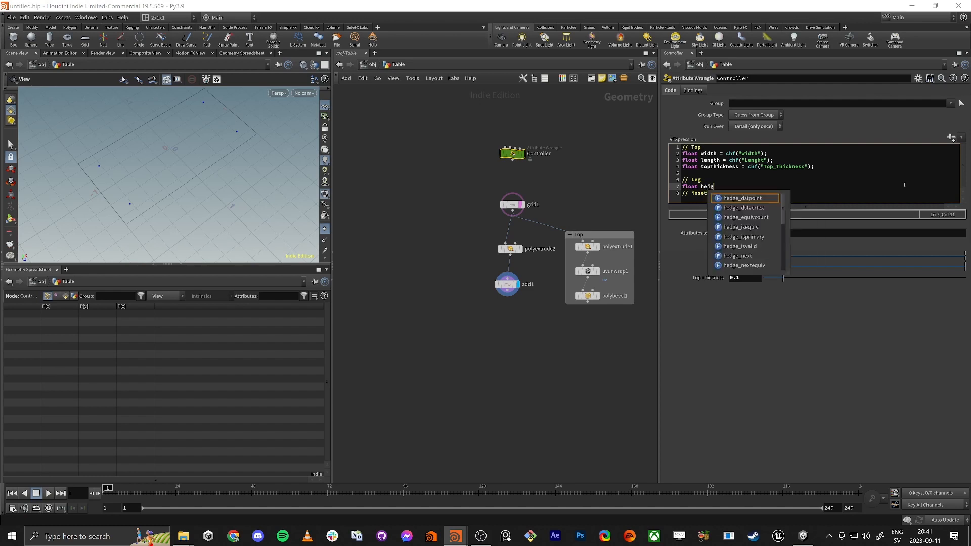
pyautogui.write('ht = chf(')
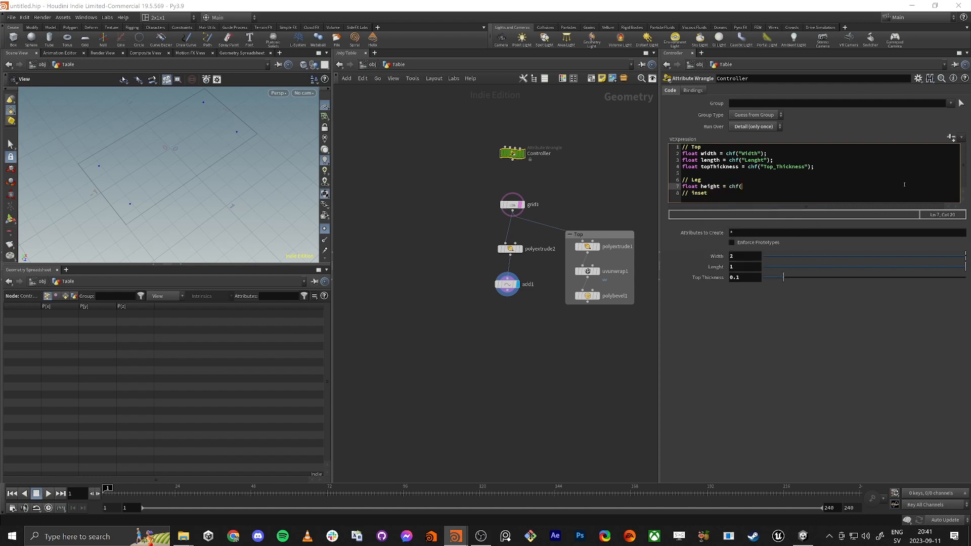
pyautogui.write('"Table_Height");')
pyautogui.press('Return')
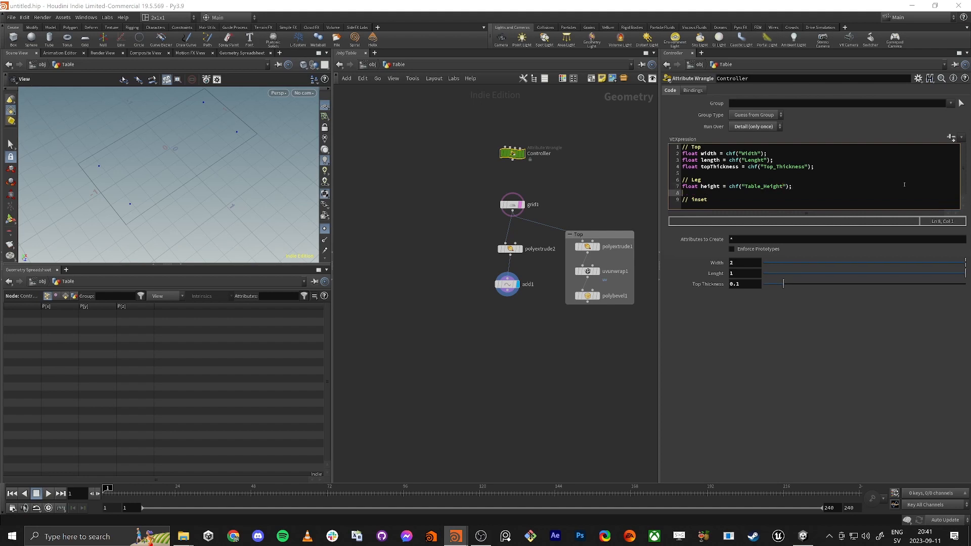
# - Declare float legThickness = chf("Leg_Thickness"); below the height line, leaving an empty line under the inset comment
pyautogui.write('float legThickness = chf("Leg_T')
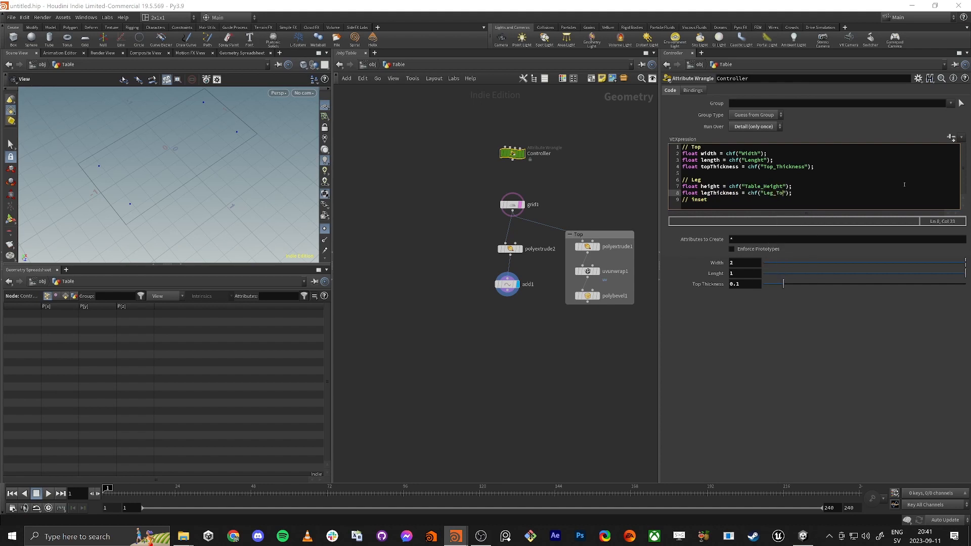
pyautogui.write('hickness')
pyautogui.press('Return')
pyautogui.press('Down')
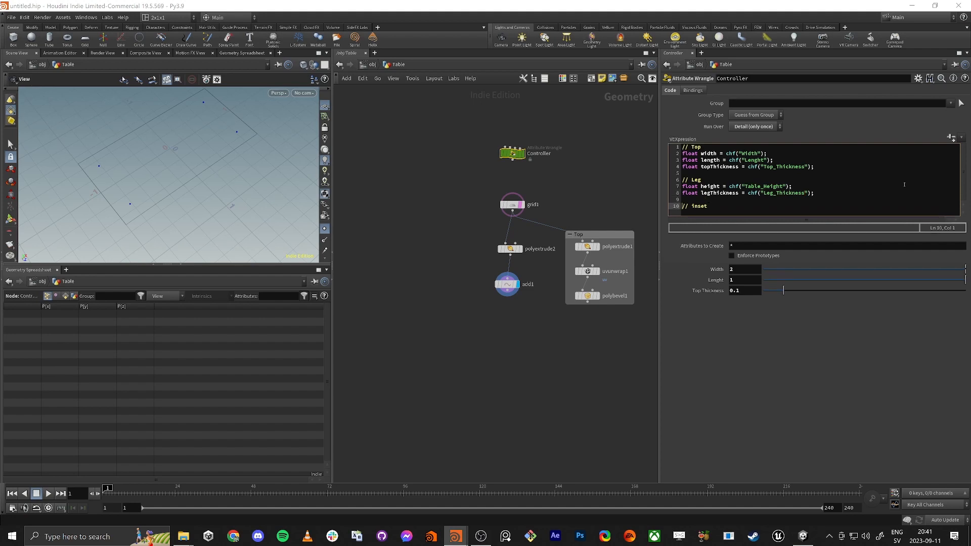
pyautogui.press('Return')
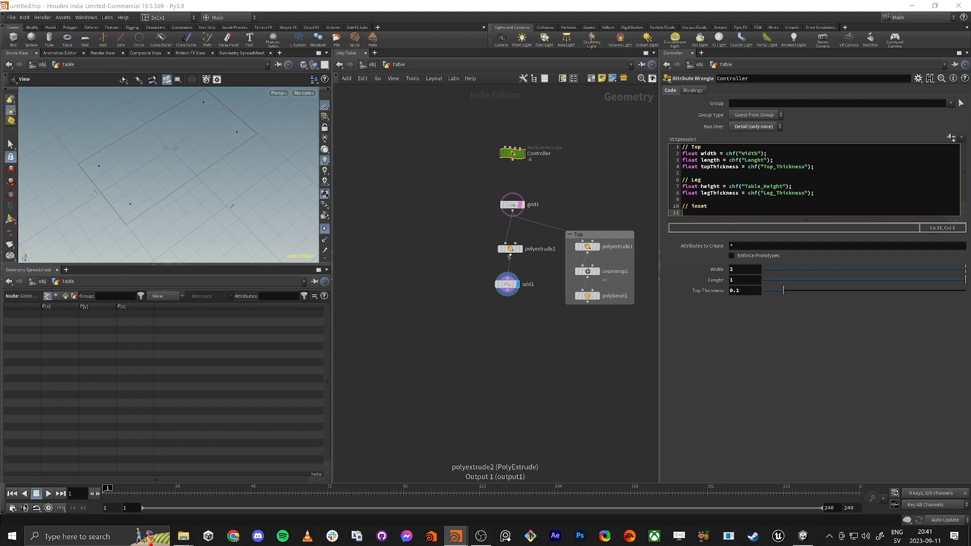
# - Display the inset PolyExtrude and compare its corners with the templated grid outline
pyautogui.click(520, 248)
pyautogui.click(511, 250)
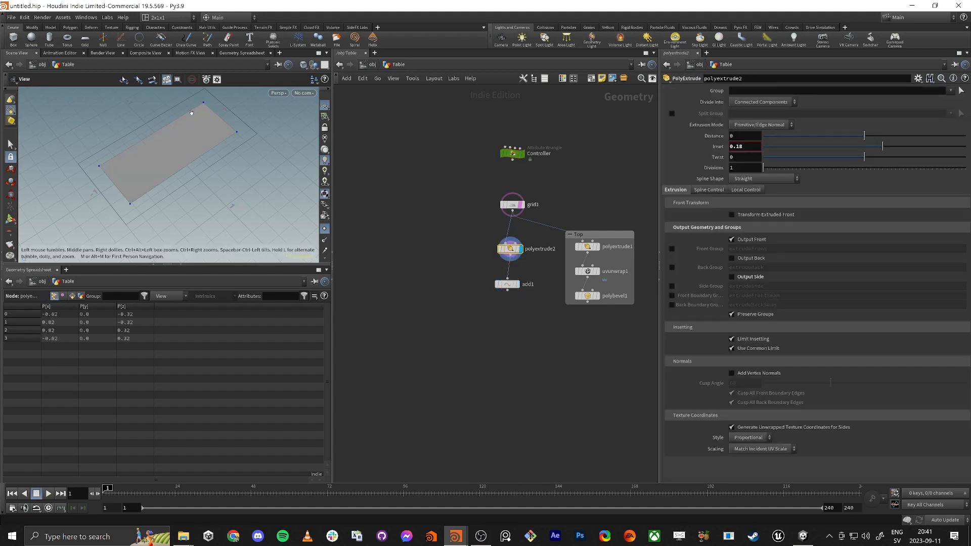
pyautogui.moveTo(191, 113); pyautogui.dragTo(146, 188)
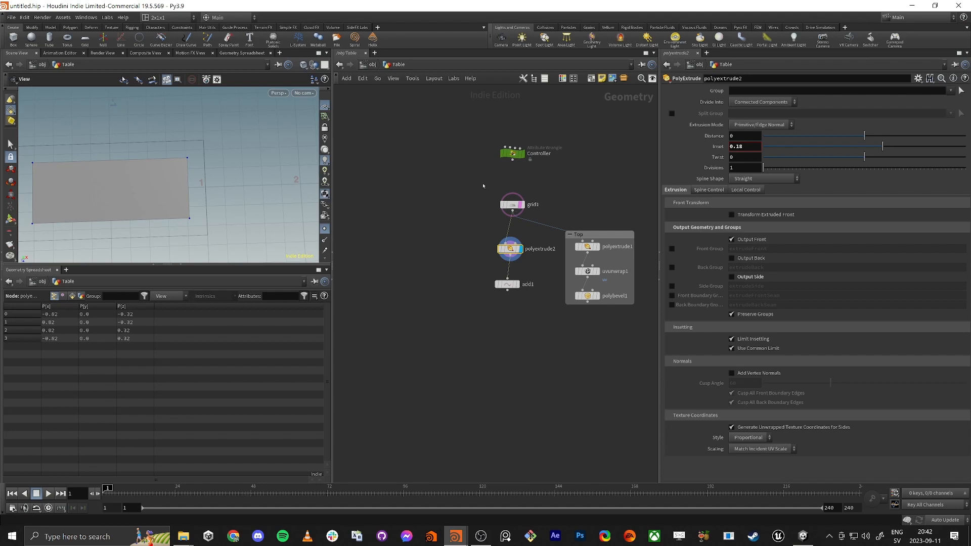
# - Write f@insetVal = legThickness*0.5; under the inset comment in the Controller code
pyautogui.click(512, 153)
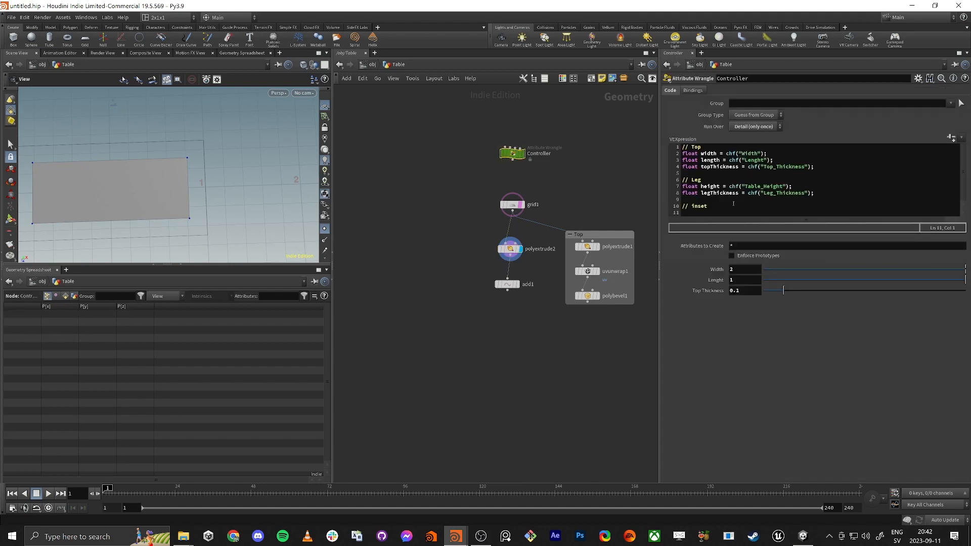
pyautogui.press('Return')
pyautogui.press('Return')
pyautogui.press('Up')
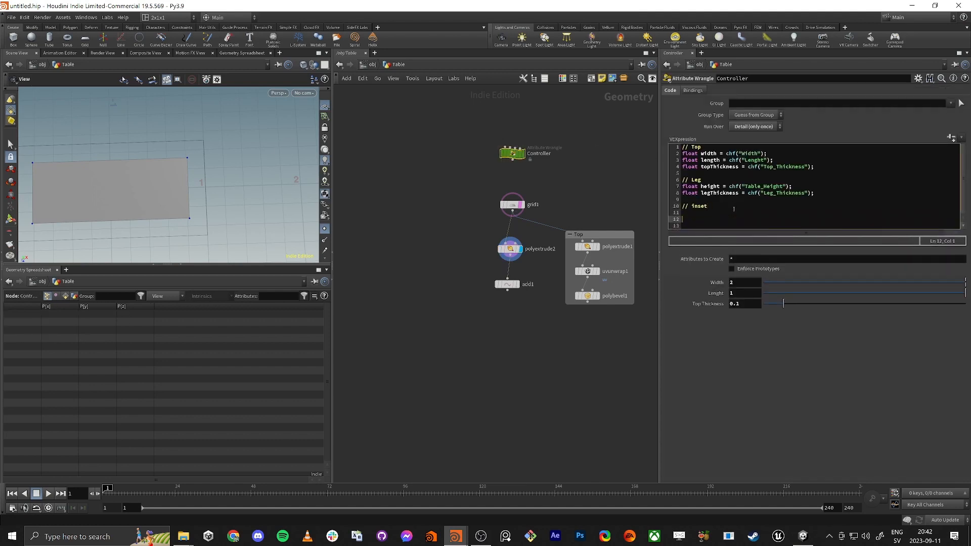
pyautogui.write('f')
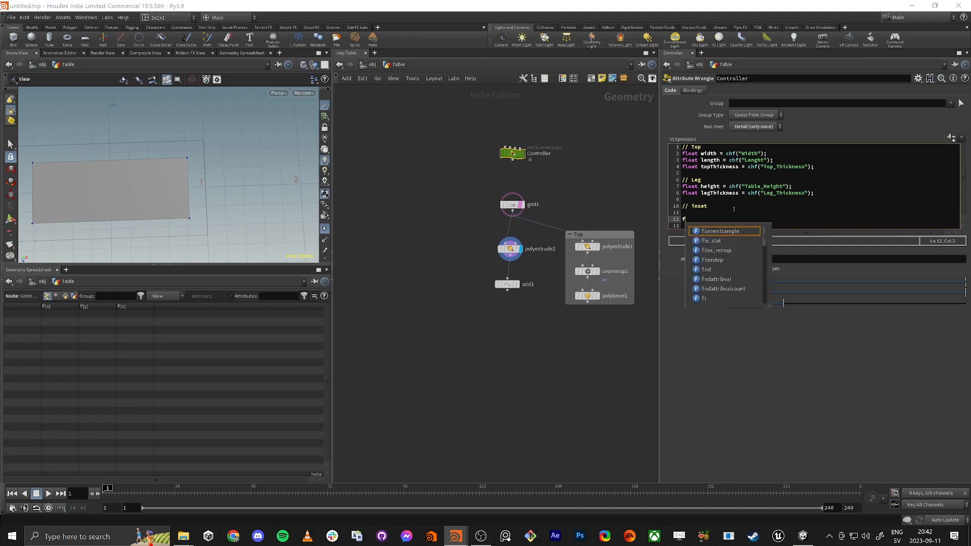
pyautogui.write('@')
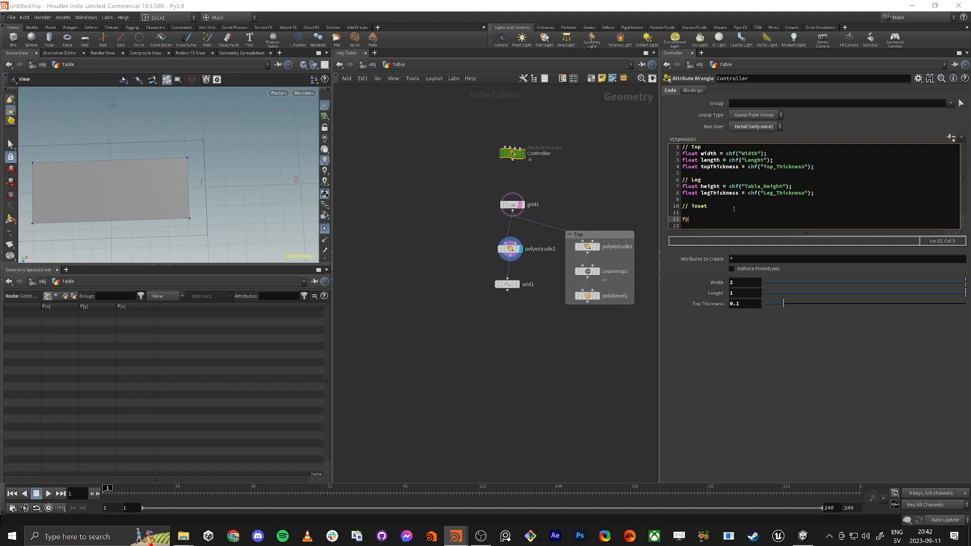
pyautogui.write('insetVB')
pyautogui.write('l = legThickenss')
pyautogui.press('BackSpace')
pyautogui.press('BackSpace')
pyautogui.press('BackSpace')
pyautogui.write('ess*0.5;')
# - Show the Controller's detail attributes in the Geometry Spreadsheet
pyautogui.click(56, 296)
pyautogui.click(64, 297)
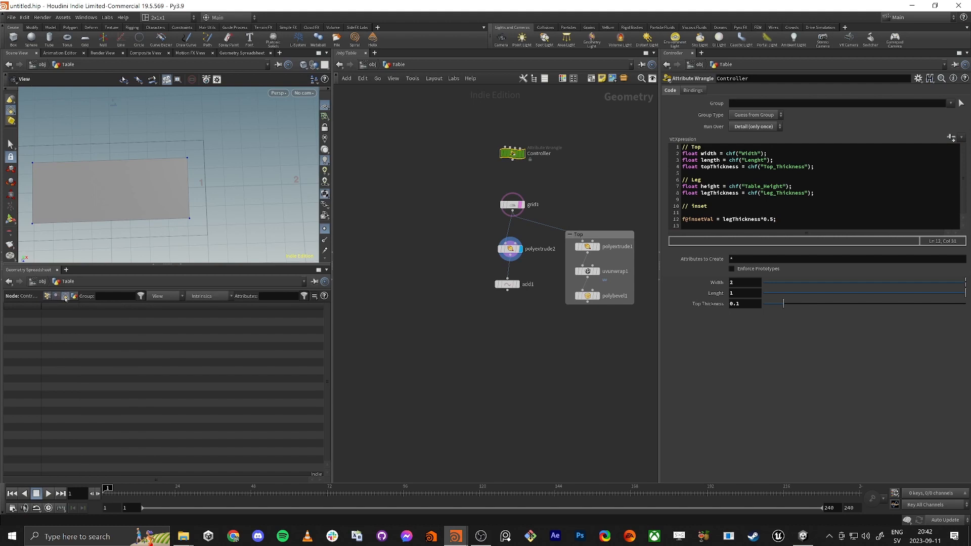
pyautogui.click(74, 296)
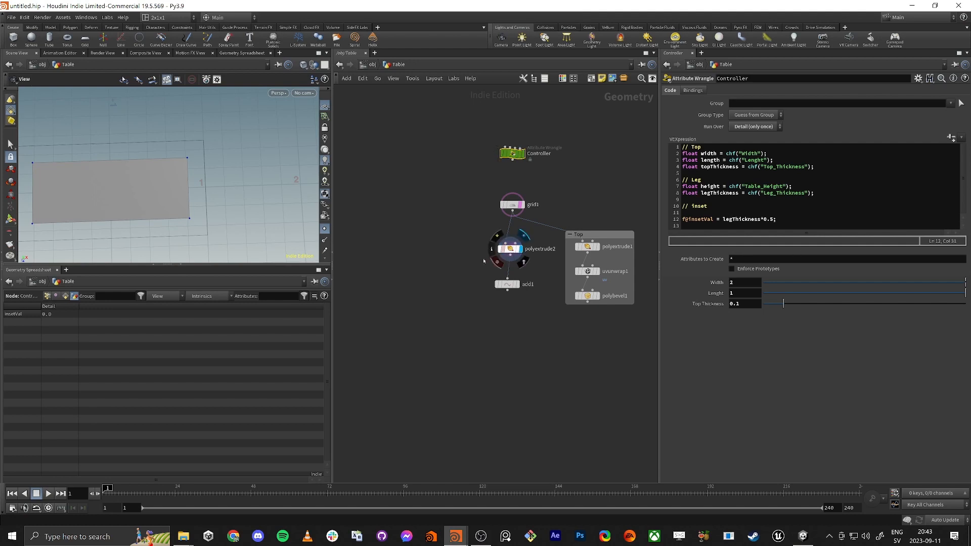
pyautogui.click(508, 248)
pyautogui.click(512, 153)
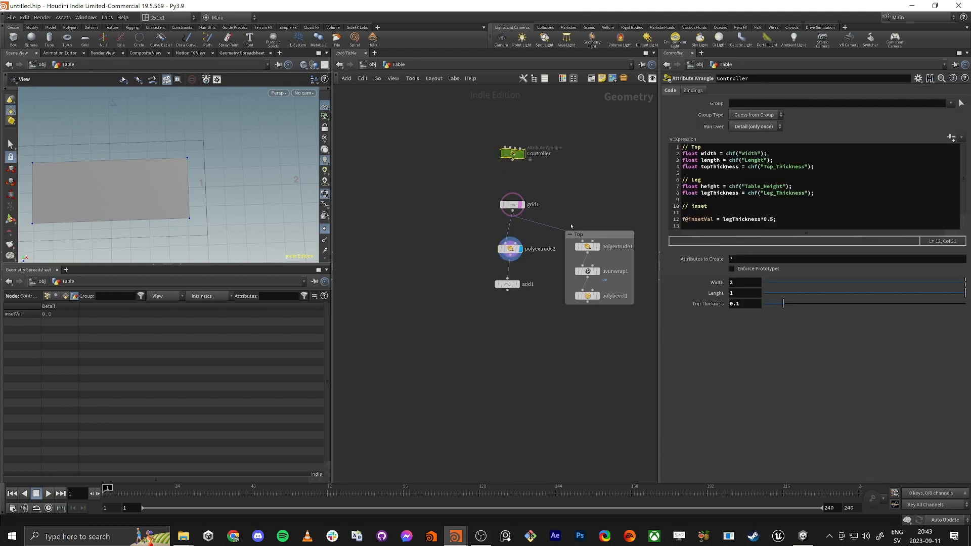
pyautogui.rightClick(723, 219)
pyautogui.click(698, 219)
pyautogui.rightClick(747, 303)
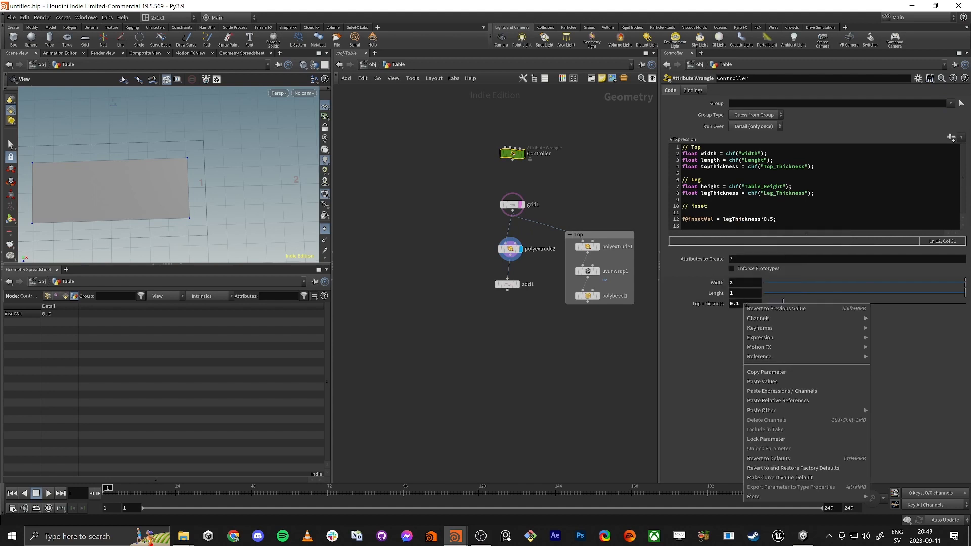
pyautogui.click(567, 155)
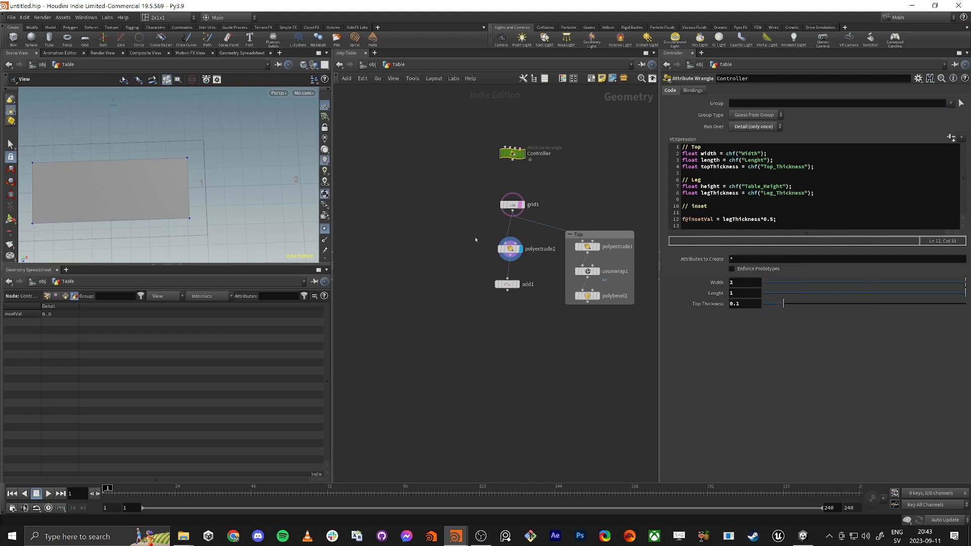
# - Replace the Inset value of polyextrude2 with the start of a detail( expression
pyautogui.click(511, 249)
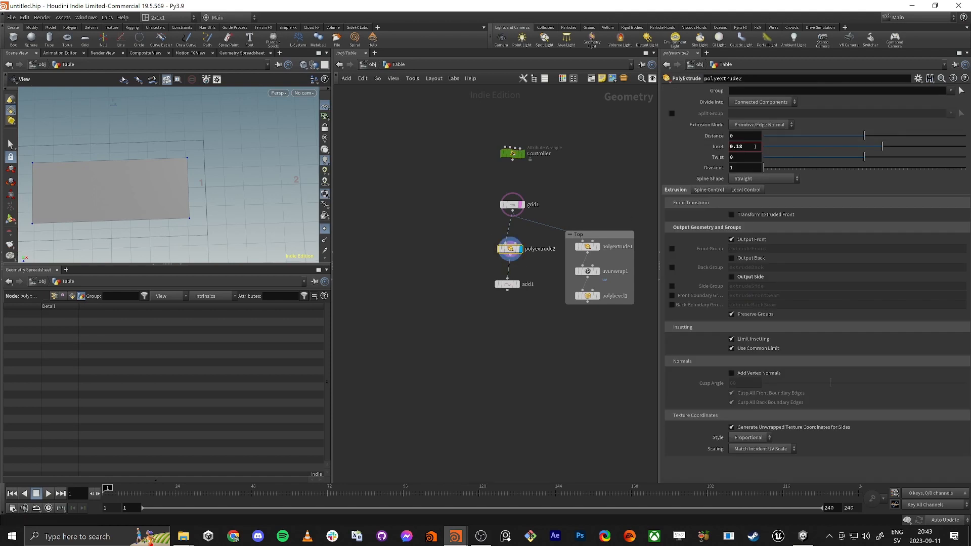
pyautogui.moveTo(746, 147); pyautogui.dragTo(602, 125)
pyautogui.moveTo(489, 109); pyautogui.dragTo(545, 181)
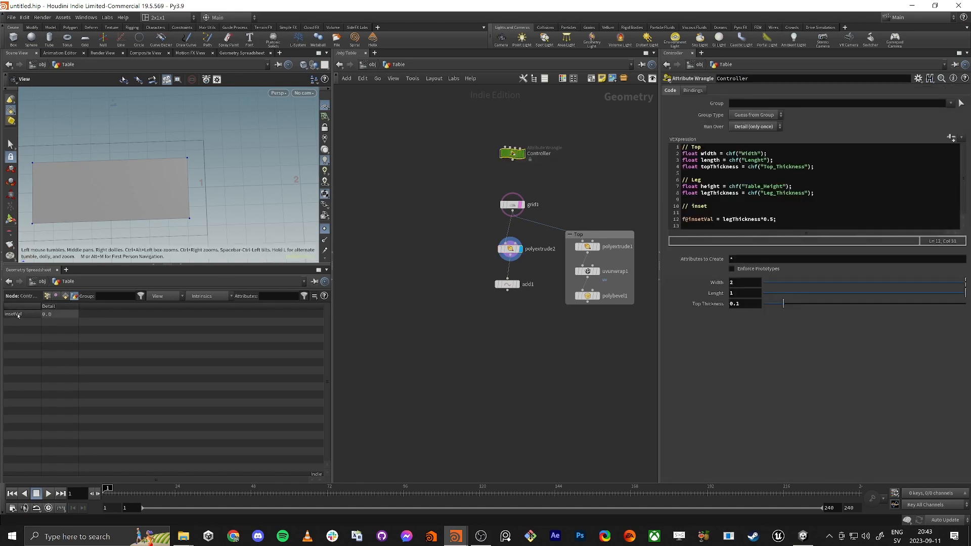
pyautogui.click(511, 249)
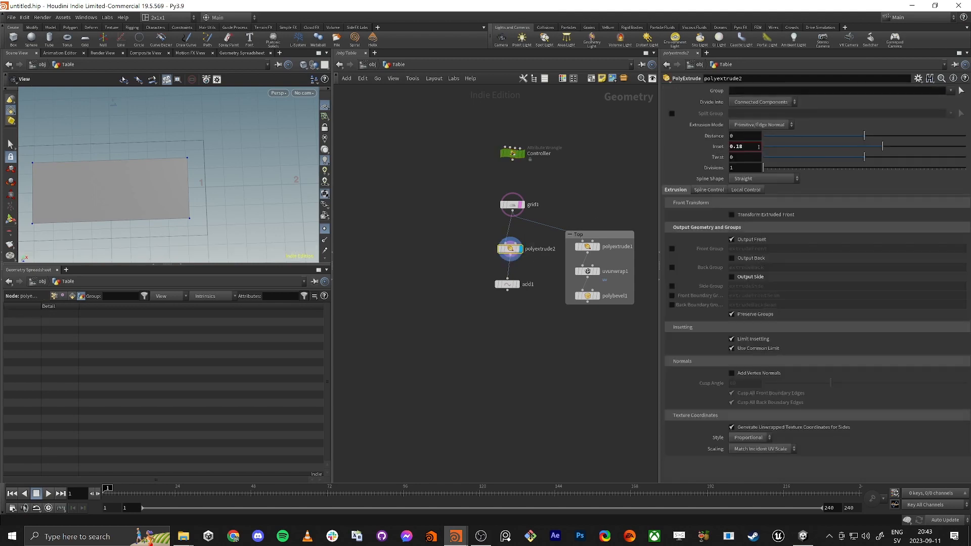
pyautogui.moveTo(758, 146); pyautogui.dragTo(711, 135)
pyautogui.write('deta')
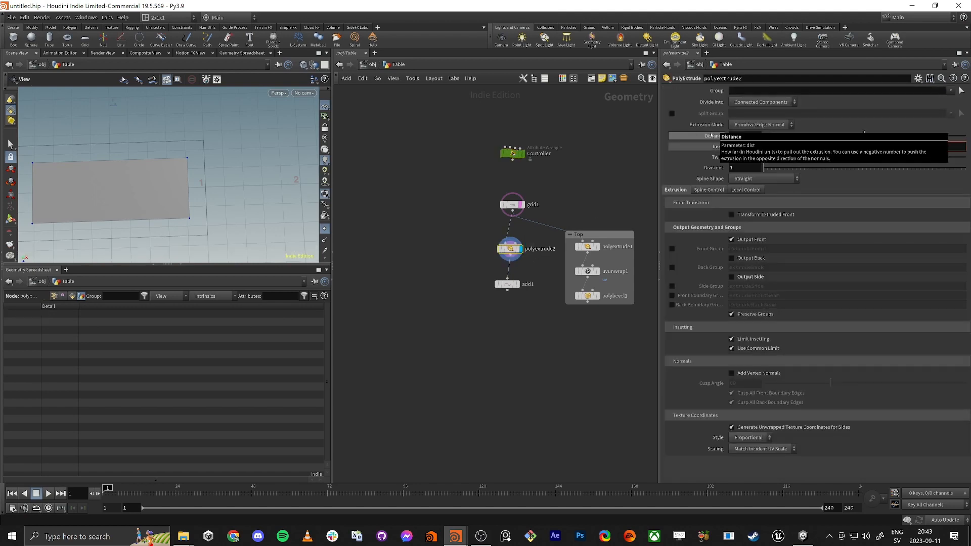
pyautogui.write('il')
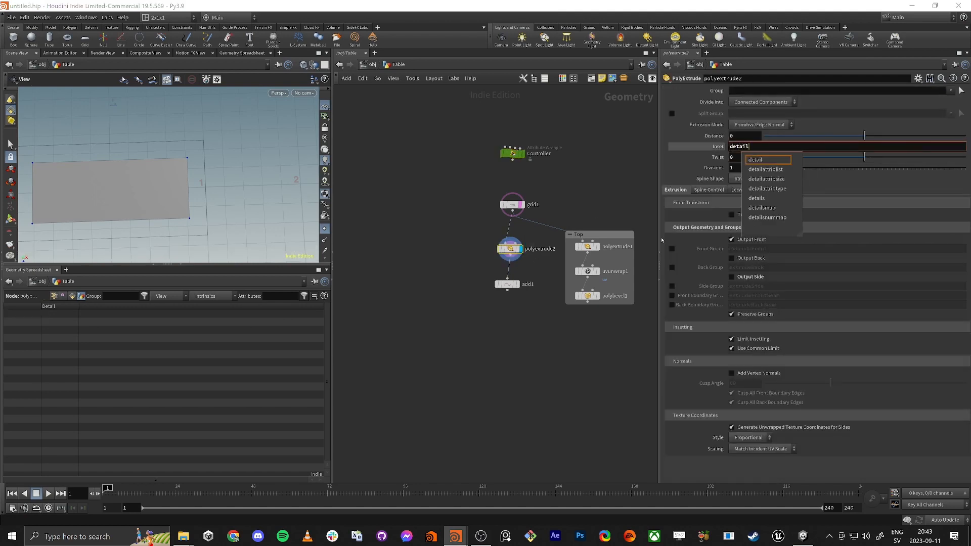
pyautogui.write('(')
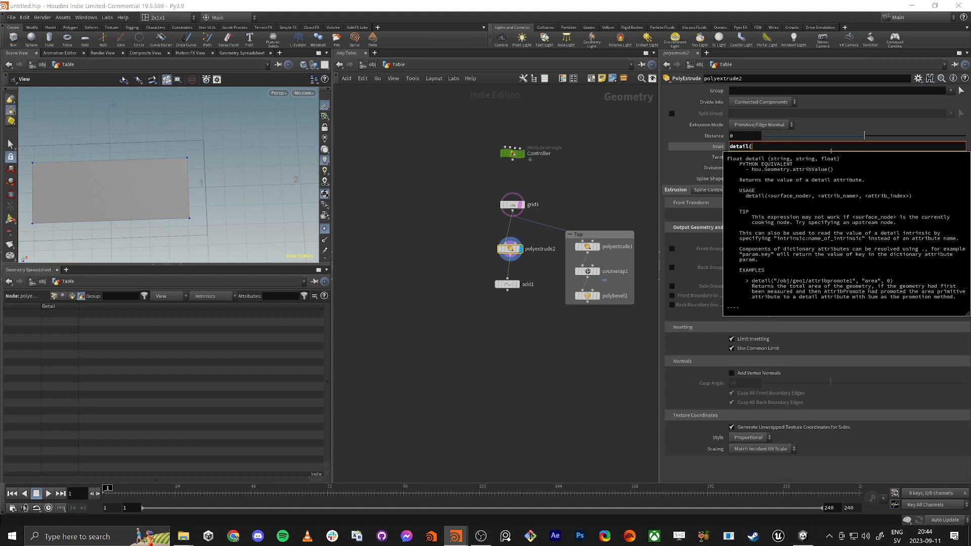
# - Enter "../Controller/" as the first argument of the detail expression for the Inset
pyautogui.click(775, 146)
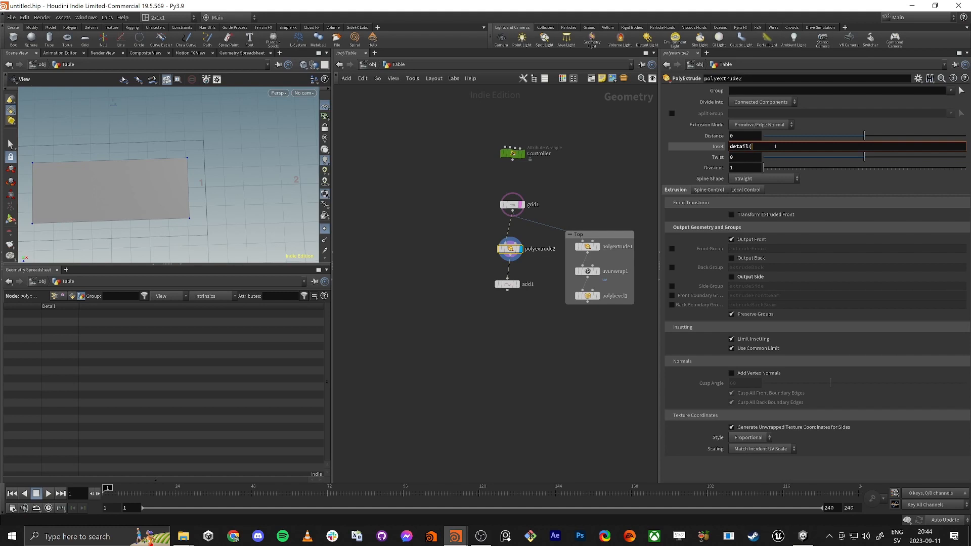
pyautogui.write('/..')
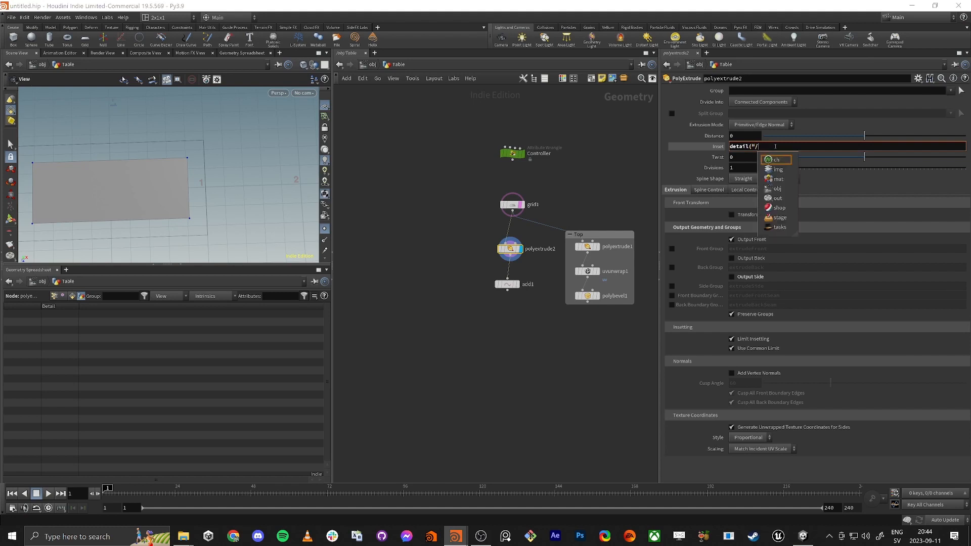
pyautogui.press('BackSpace')
pyautogui.press('BackSpace')
pyautogui.press('BackSpace')
pyautogui.write('../')
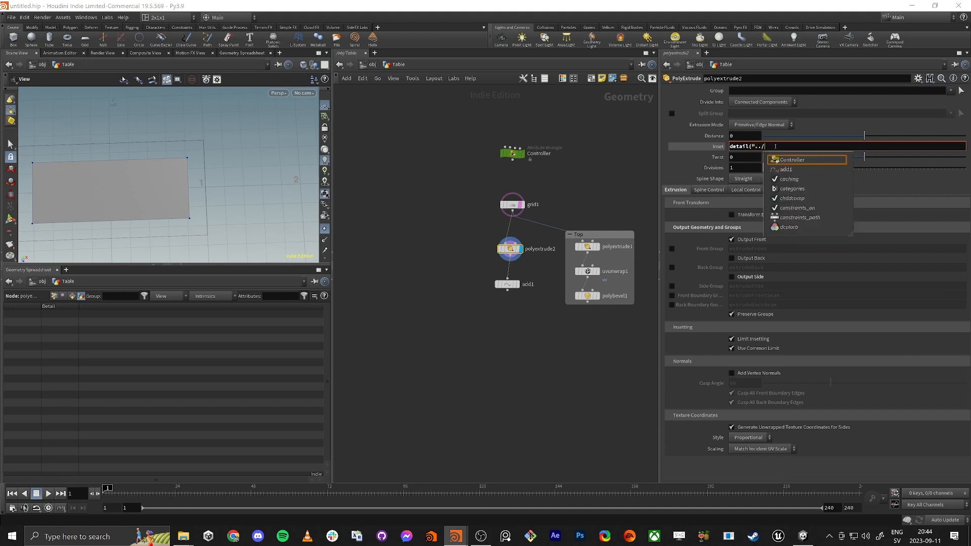
pyautogui.moveTo(516, 250)
pyautogui.write('Contr')
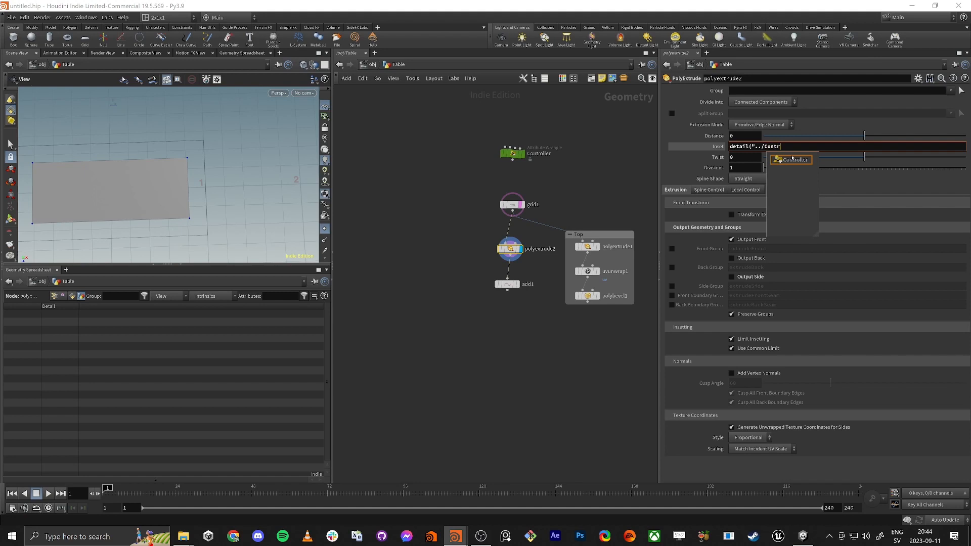
pyautogui.click(792, 158)
pyautogui.write('"')
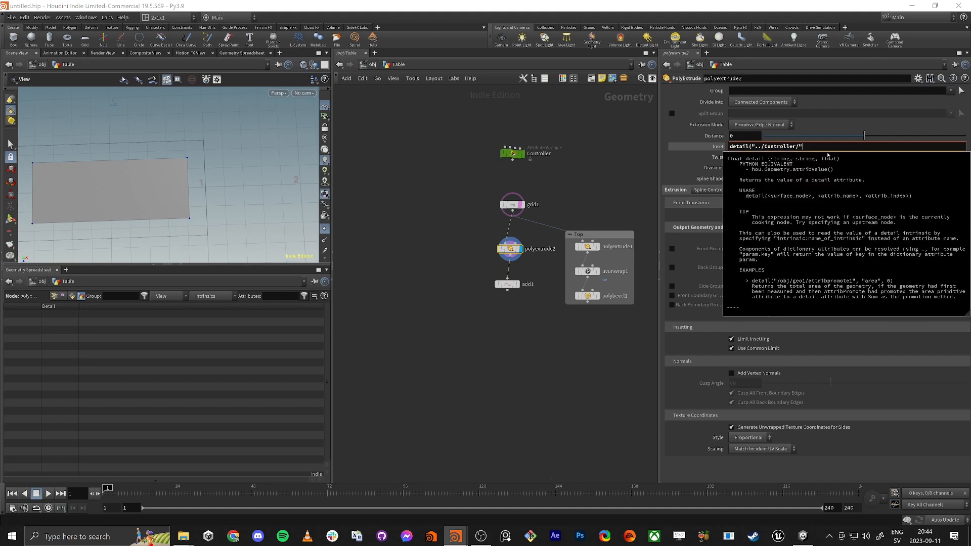
# - Complete the Inset expression with the attribute "insetVal" and index 0, giving detail("../Controller/","insetVal",0)
pyautogui.write(',"')
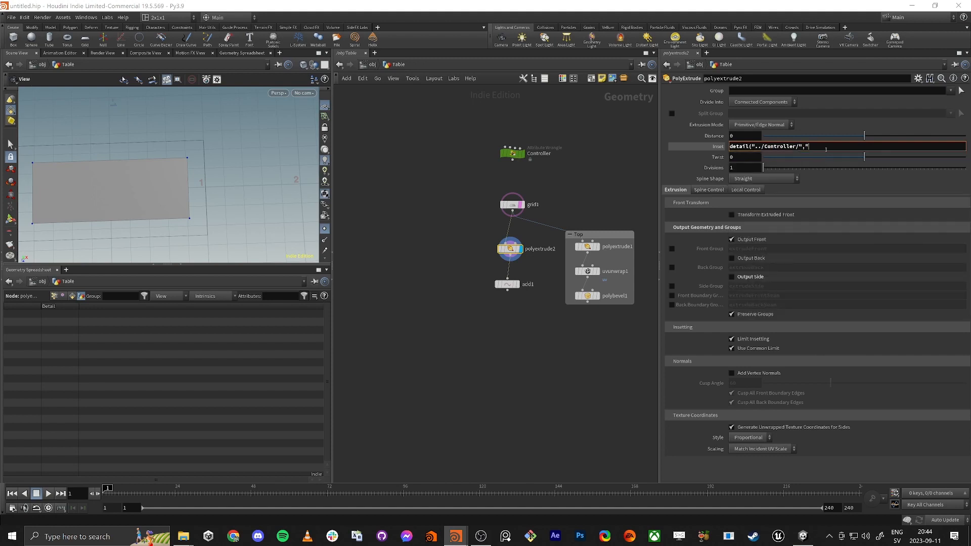
pyautogui.write('insetVal",0')
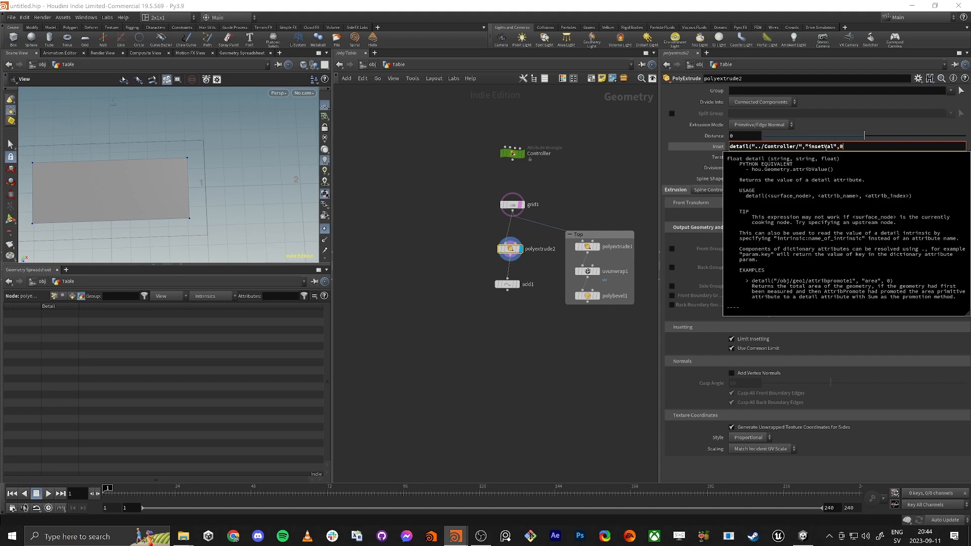
pyautogui.write(')')
pyautogui.press('Return')
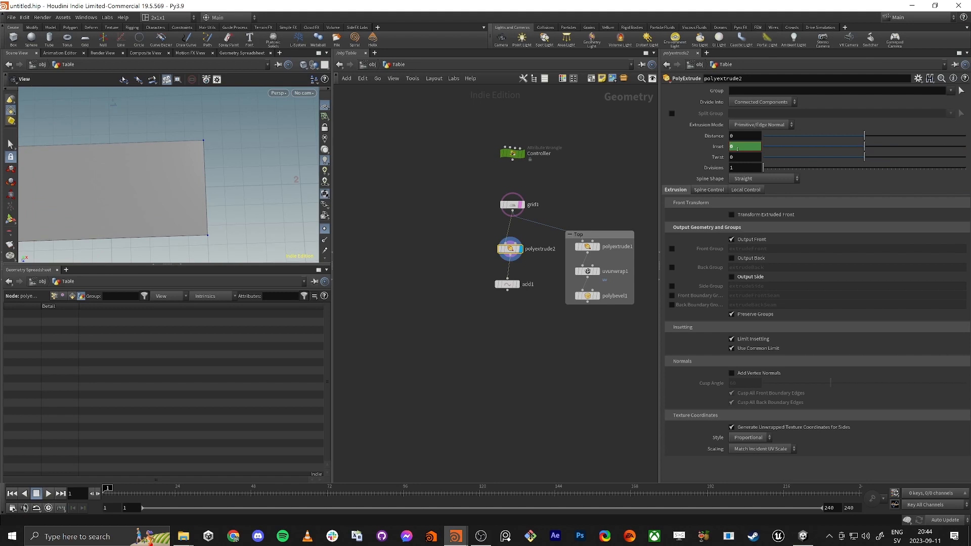
# - Generate the missing Table Height and Leg Thickness parameters from the Controller's VEX code
pyautogui.moveTo(495, 169); pyautogui.dragTo(537, 148)
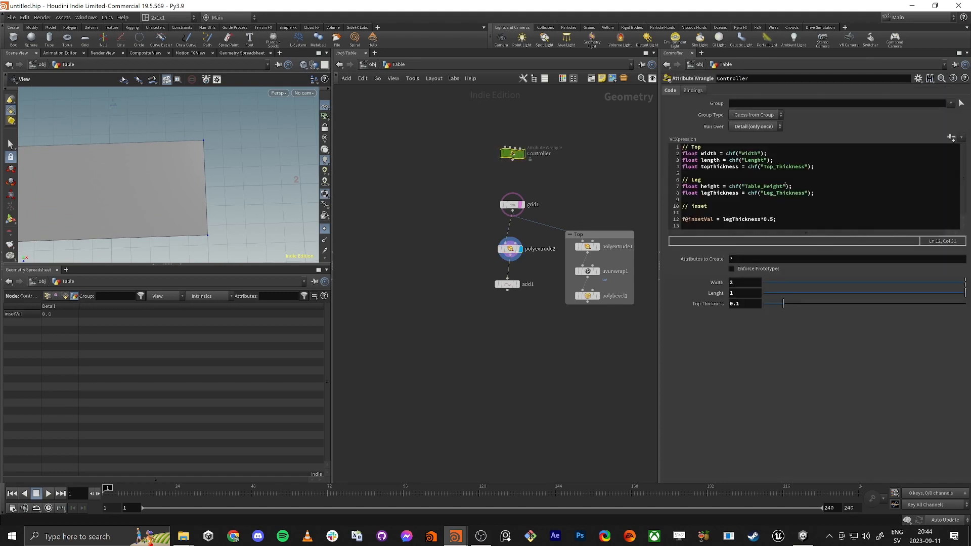
pyautogui.moveTo(707, 186); pyautogui.dragTo(758, 187)
pyautogui.click(953, 138)
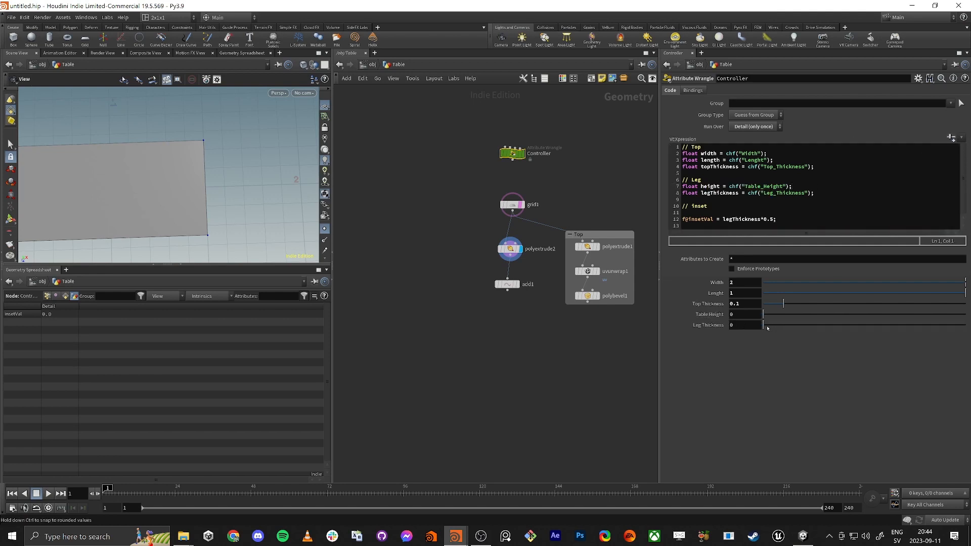
# - Set the Controller's Leg Thickness to 0.2 and check the resulting Inset on polyextrude2
pyautogui.moveTo(762, 325)
pyautogui.mouseDown()
pyautogui.moveTo(795, 326)
pyautogui.moveTo(763, 333)
pyautogui.mouseUp()
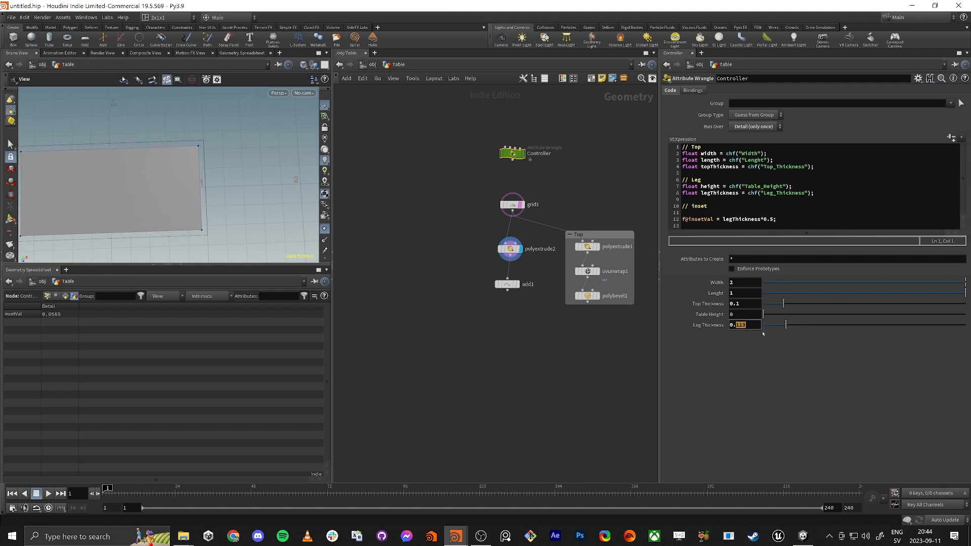
pyautogui.write('2')
pyautogui.press('Return')
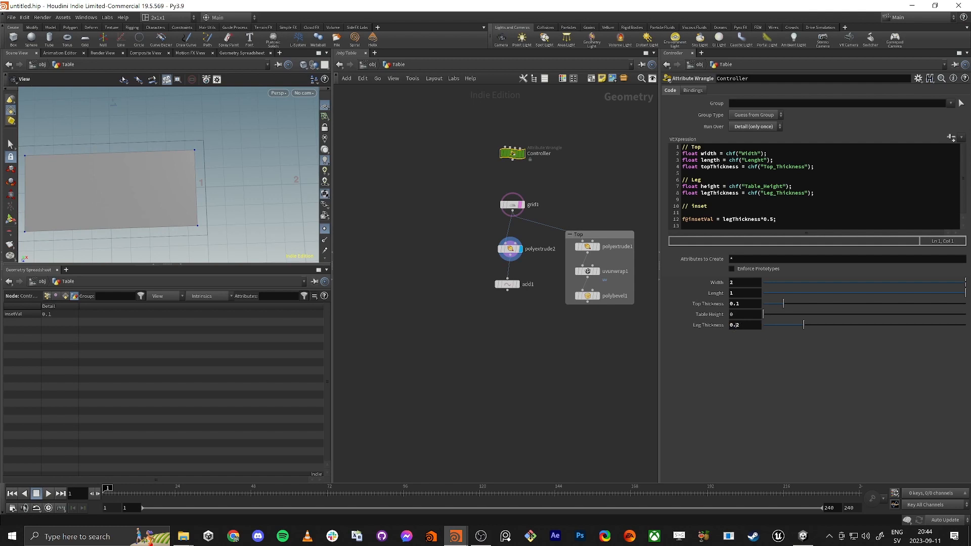
pyautogui.click(510, 249)
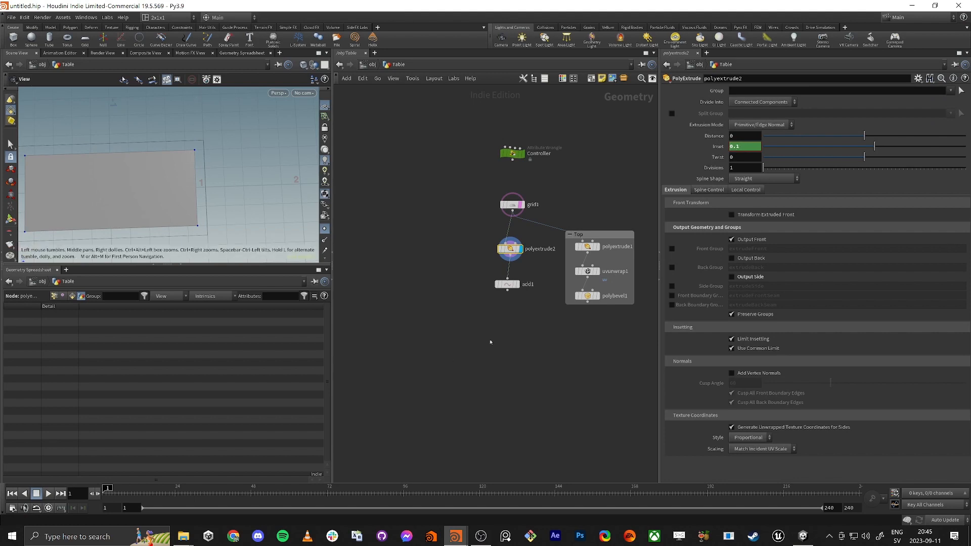
# - Delete the Add node below polyextrude2 and align polyextrude2 under the grid node
pyautogui.moveTo(522, 287)
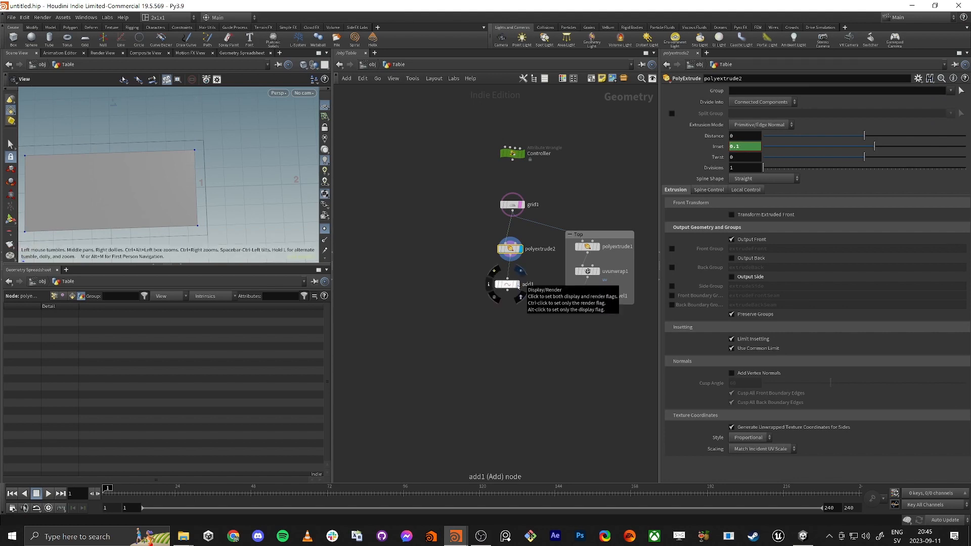
pyautogui.click(507, 284)
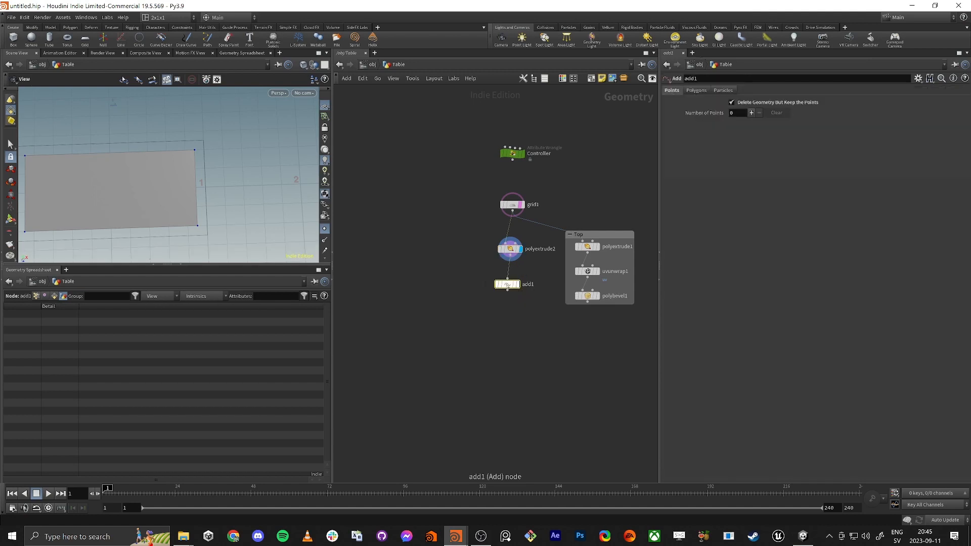
pyautogui.moveTo(507, 286); pyautogui.dragTo(503, 303)
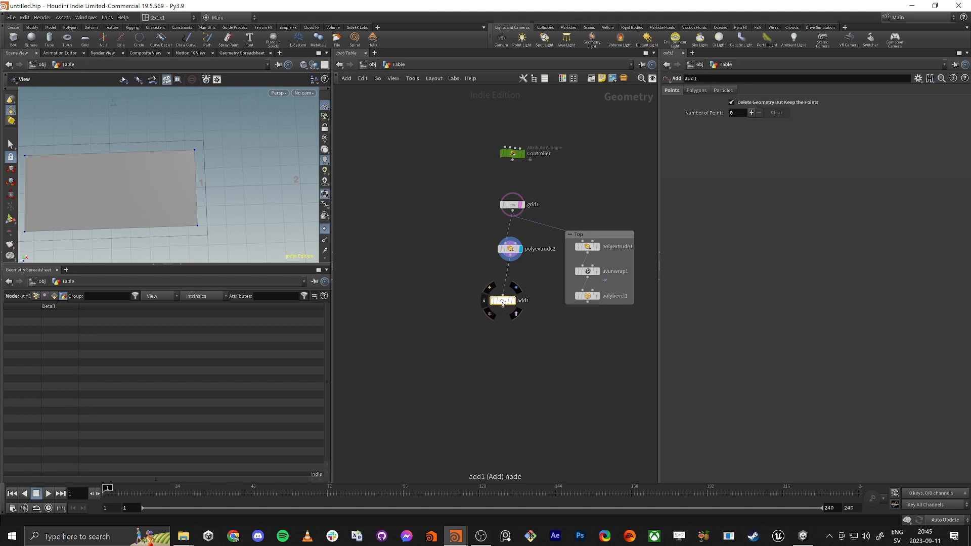
pyautogui.press('Delete')
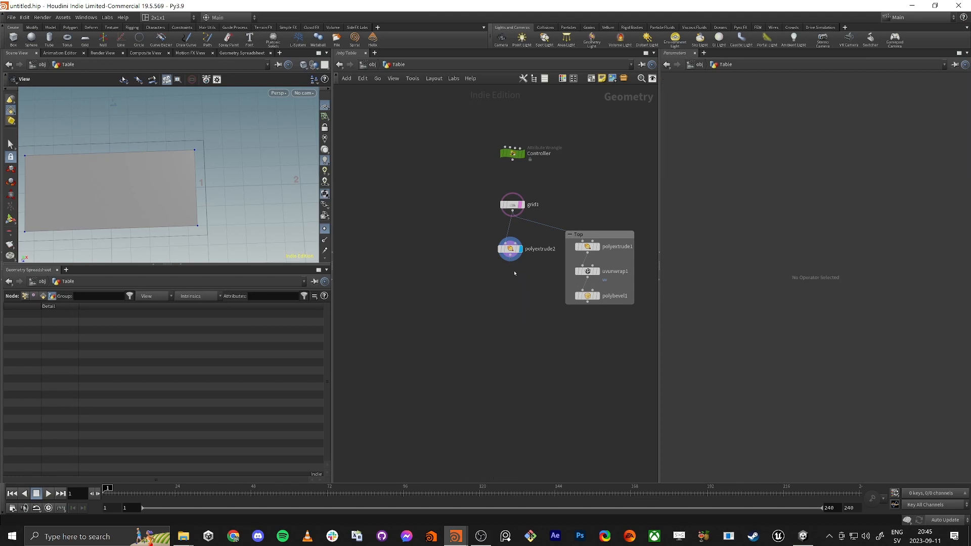
pyautogui.moveTo(515, 248); pyautogui.dragTo(517, 247)
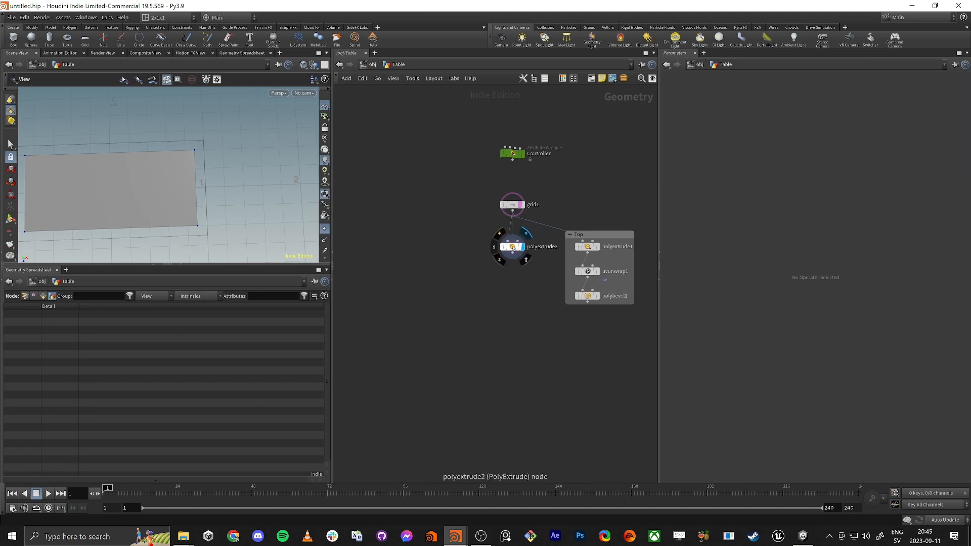
pyautogui.click(513, 247)
# - Switch the viewport to wireframe shading and turn off the grid node's template display
pyautogui.moveTo(123, 152); pyautogui.dragTo(172, 149, button='middle')
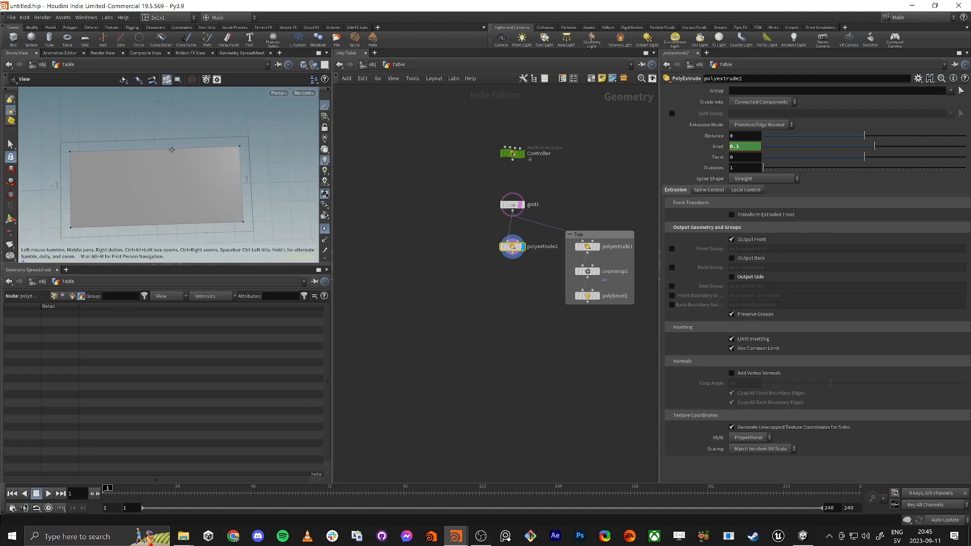
pyautogui.hotkey('shift', 'w')
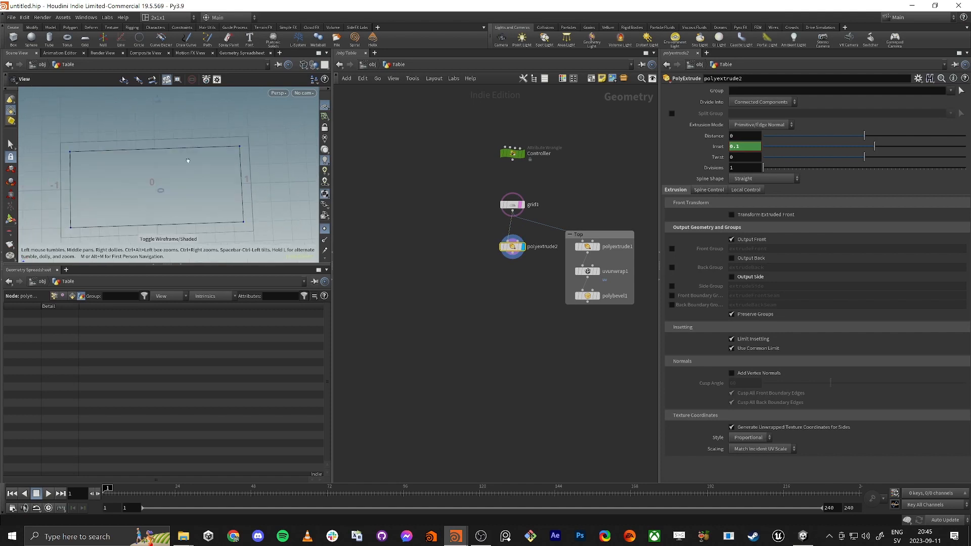
pyautogui.click(521, 249)
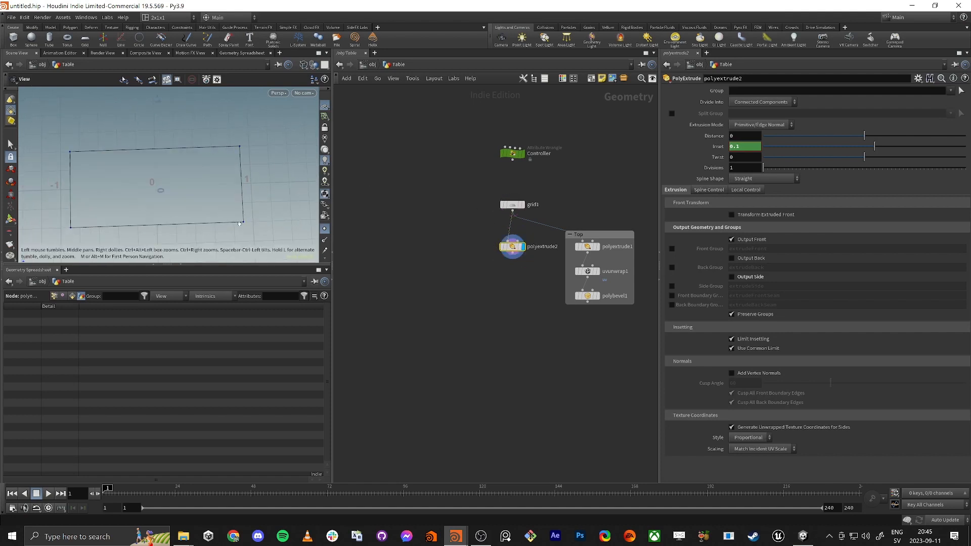
# - Add a Sweep node below polyextrude2, wired to its output, and display it
pyautogui.press('Tab')
pyautogui.write('swee')
pyautogui.press('Return')
pyautogui.click(513, 286)
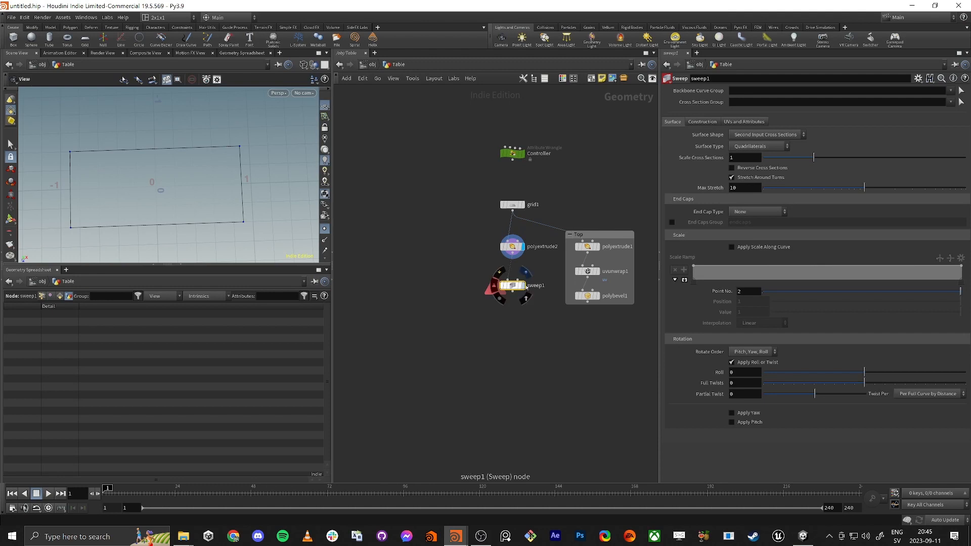
pyautogui.click(523, 286)
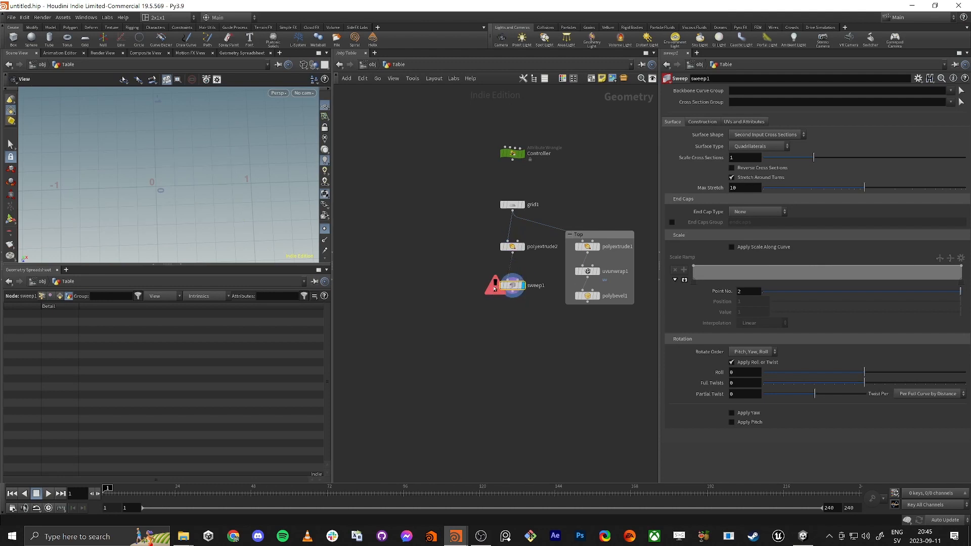
pyautogui.moveTo(508, 291); pyautogui.dragTo(511, 305)
pyautogui.click(517, 299)
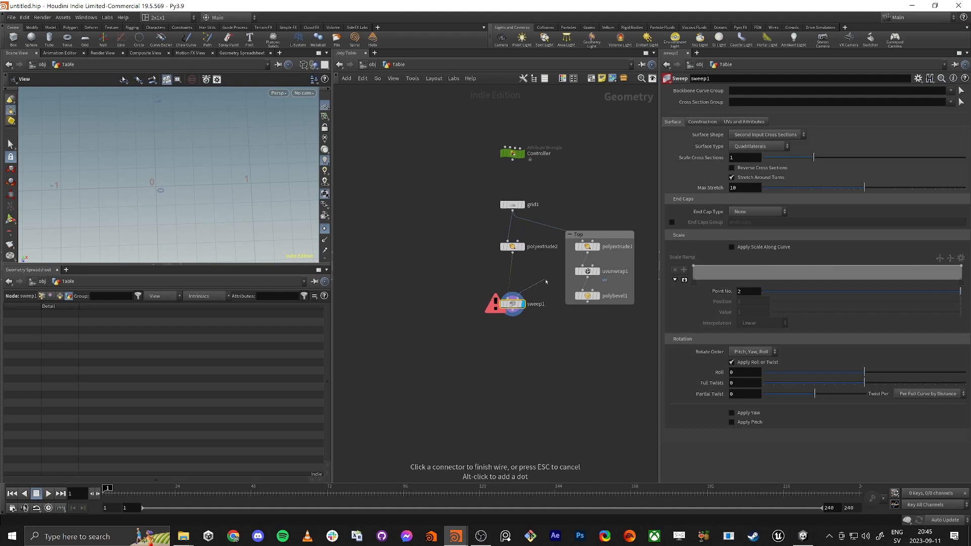
pyautogui.press('Escape')
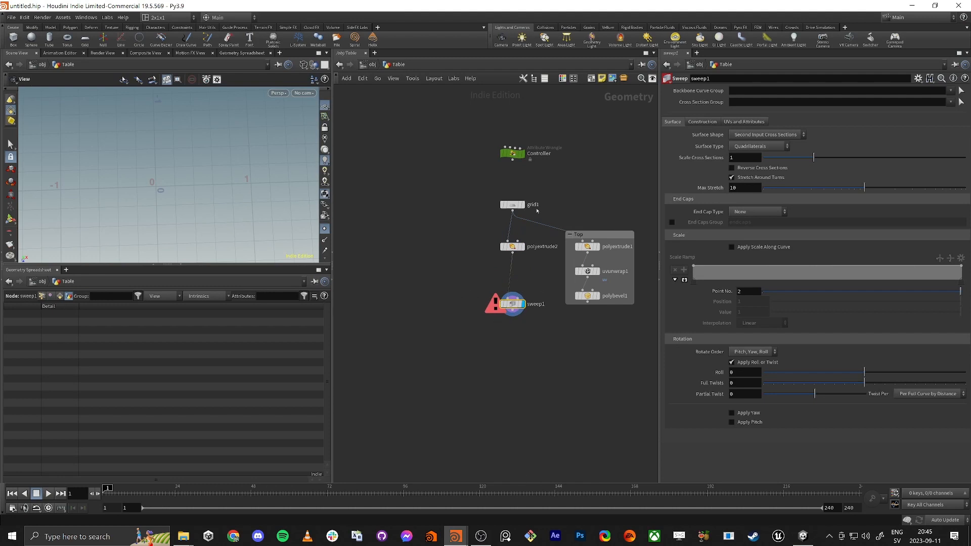
# - Set the Sweep's Surface Shape to Square Tube and reduce its Columns to 1
pyautogui.click(760, 135)
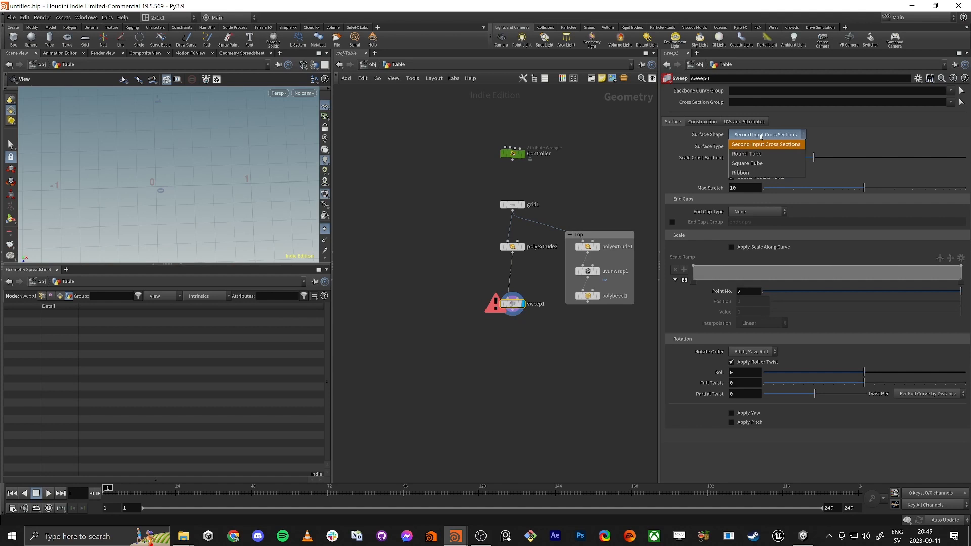
pyautogui.click(758, 164)
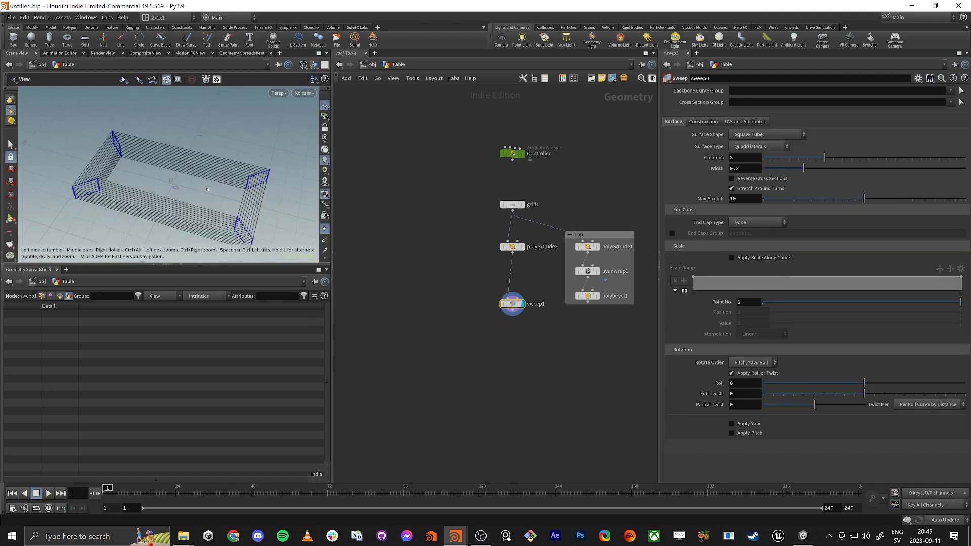
pyautogui.moveTo(208, 190); pyautogui.dragTo(180, 182)
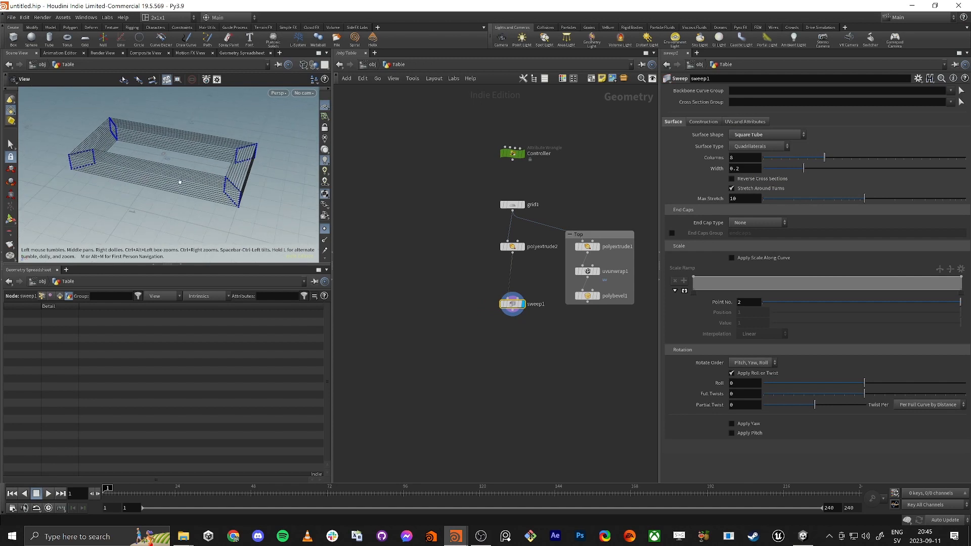
pyautogui.moveTo(824, 158); pyautogui.dragTo(723, 166)
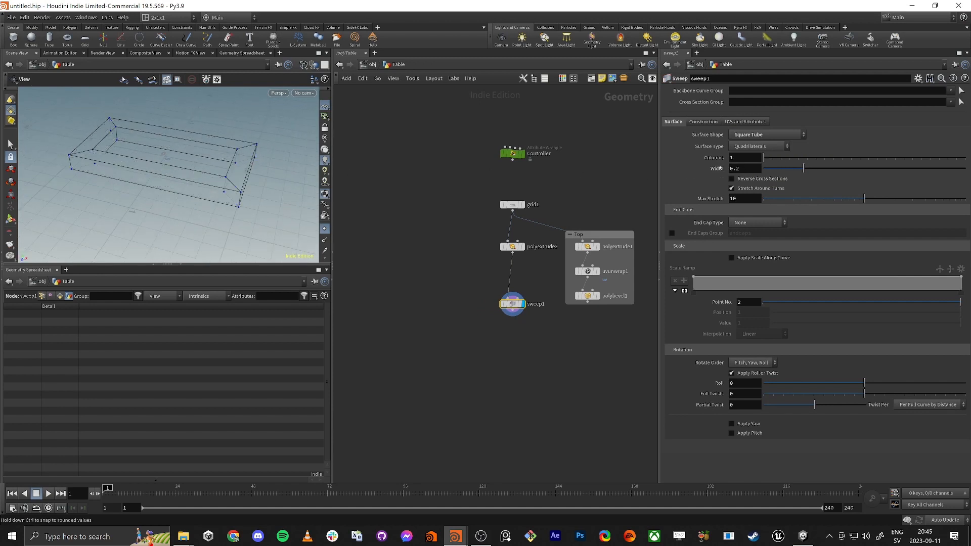
# - Check the swept frame from above and return the viewport to a shaded perspective view
pyautogui.hotkey('space', '2')
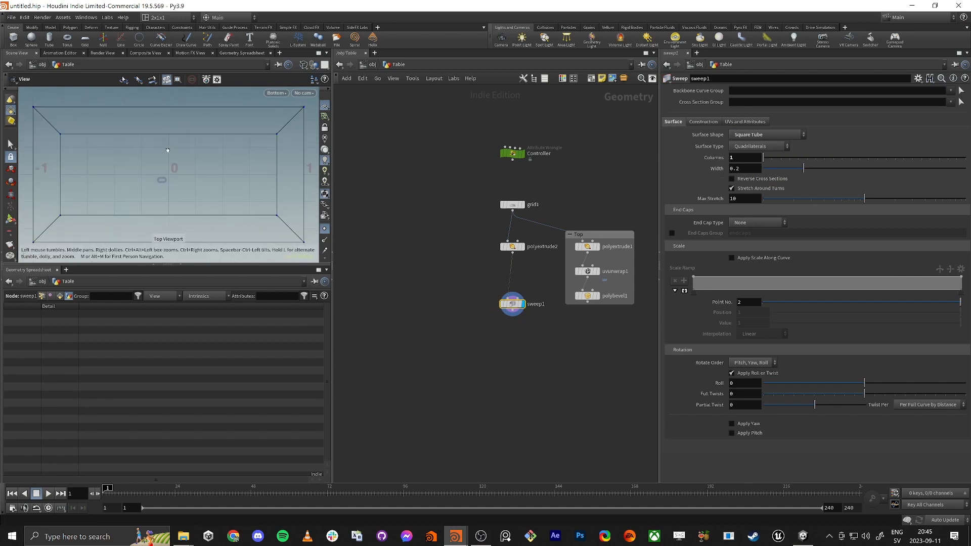
pyautogui.hotkey('space', '1')
pyautogui.hotkey('shift', 'w')
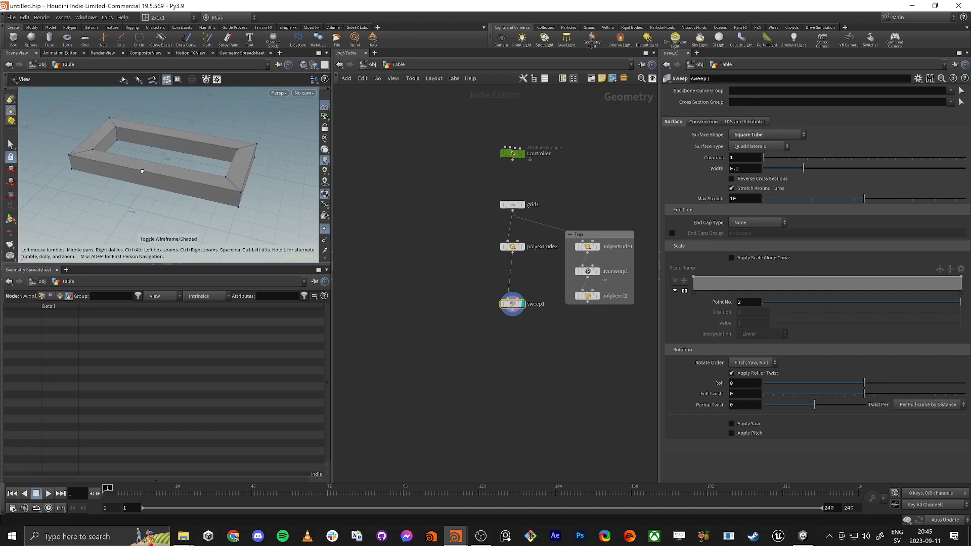
pyautogui.moveTo(143, 170)
pyautogui.mouseDown()
pyautogui.moveTo(156, 160)
pyautogui.moveTo(141, 167)
pyautogui.mouseUp()
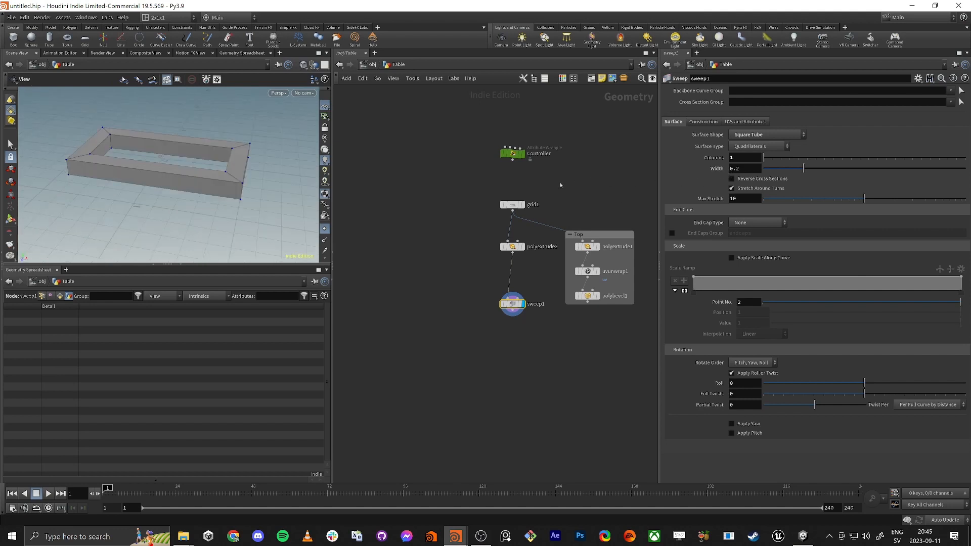
# - Link the Sweep's Width to the Controller's Leg Thickness through a relative reference
pyautogui.click(513, 153)
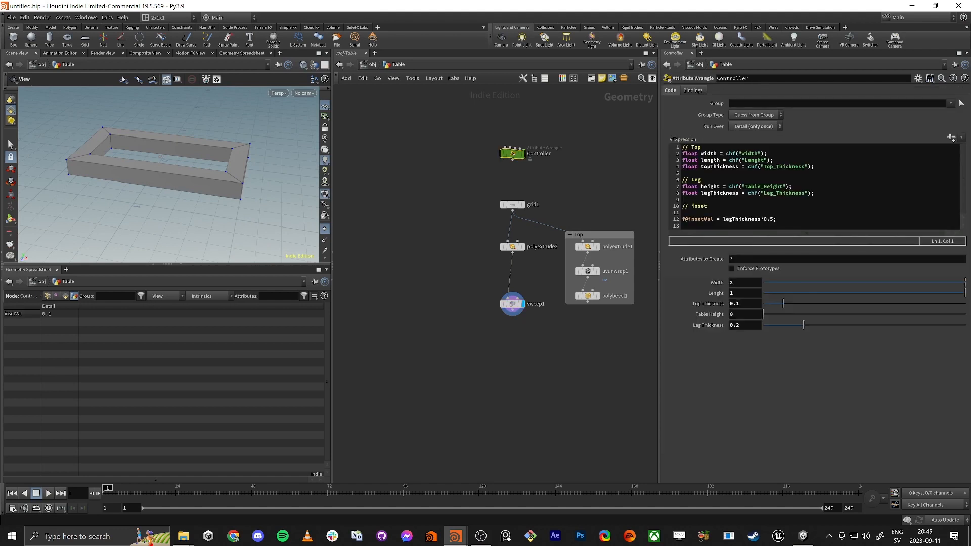
pyautogui.rightClick(742, 324)
pyautogui.click(762, 400)
pyautogui.moveTo(459, 287); pyautogui.dragTo(577, 361)
pyautogui.moveTo(439, 270); pyautogui.dragTo(521, 338)
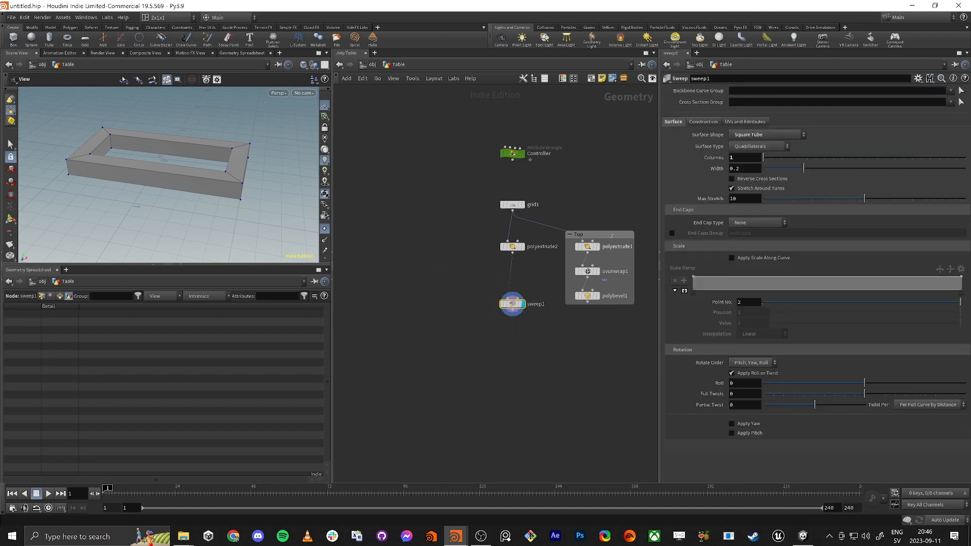
pyautogui.rightClick(723, 169)
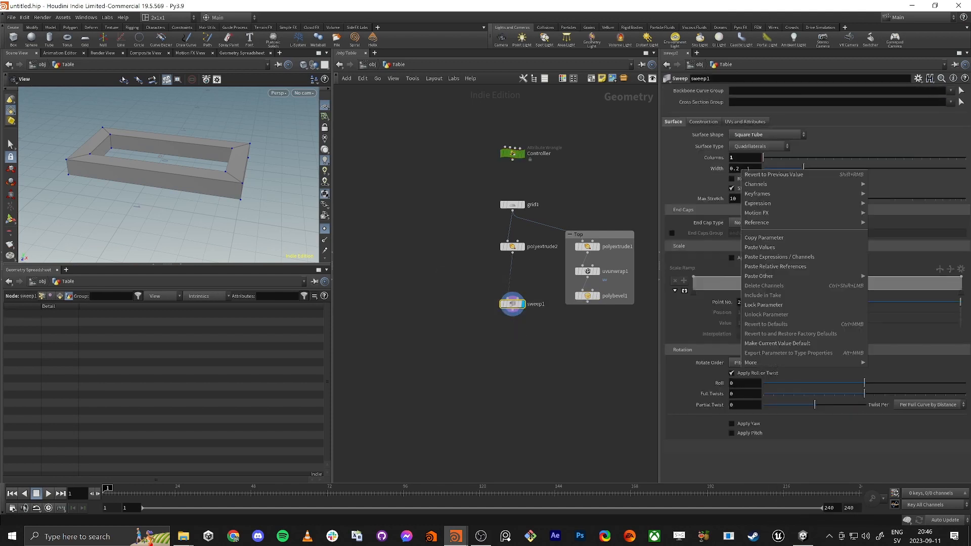
pyautogui.click(822, 267)
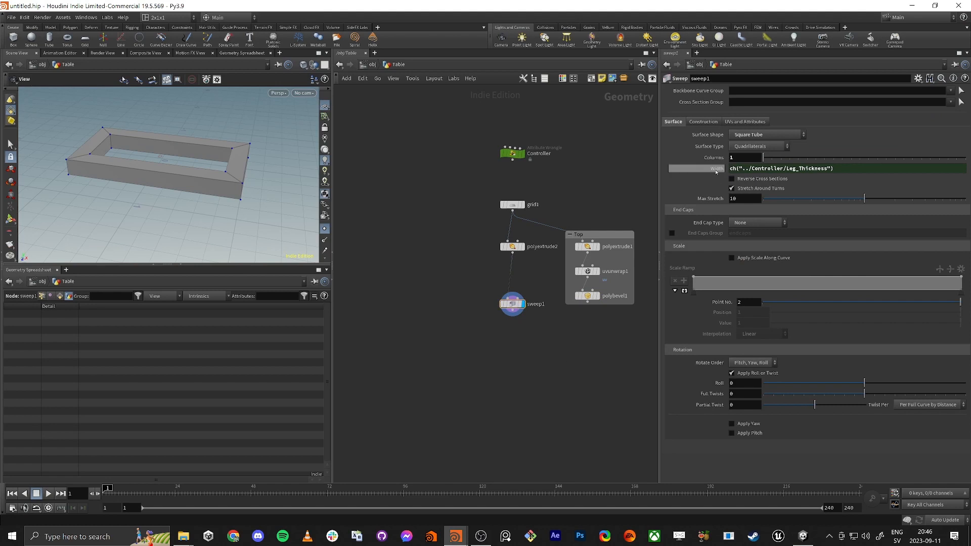
# - Set the Controller's Table Height to 0.111 and undo the last parameter change
pyautogui.click(533, 153)
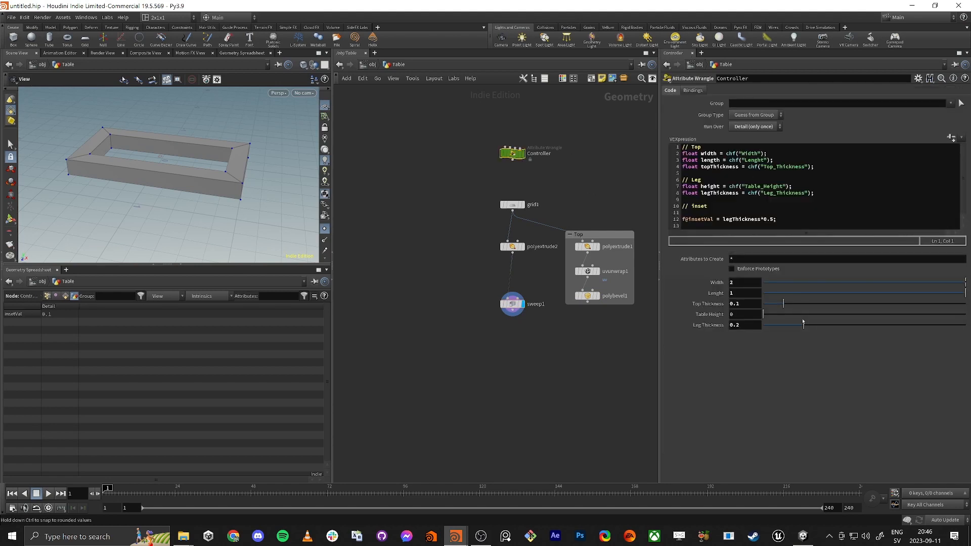
pyautogui.moveTo(763, 314); pyautogui.dragTo(823, 316)
pyautogui.hotkey('ctrl', 'z')
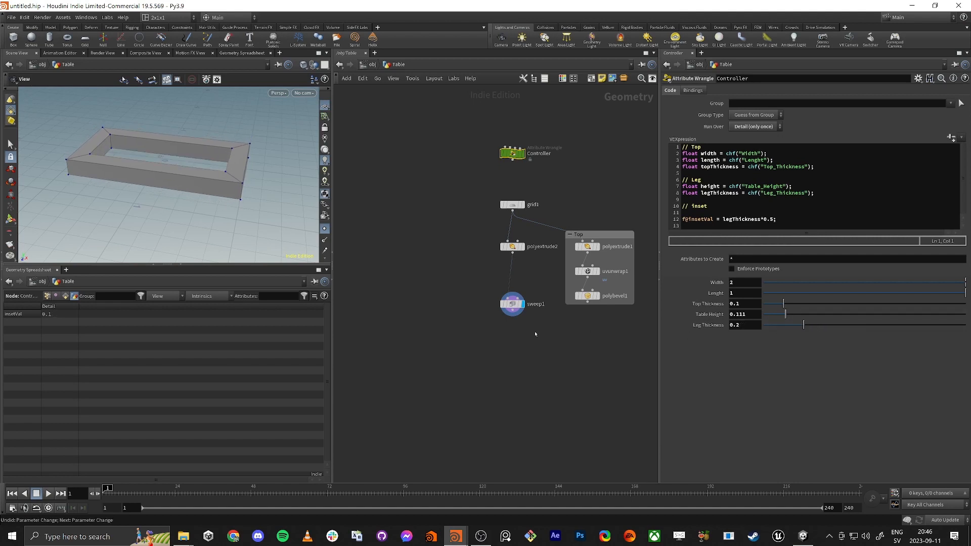
# - Combine sweep1 and polybevel1 in a Merge node placed below them and display it
pyautogui.click(509, 297)
pyautogui.moveTo(480, 340); pyautogui.dragTo(610, 292)
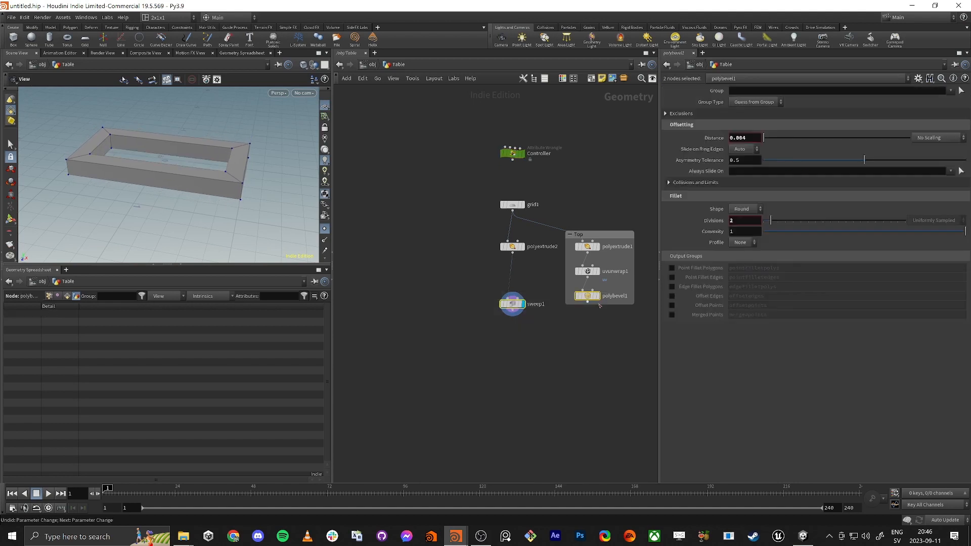
pyautogui.click(588, 303)
pyautogui.keyDown('alt'); pyautogui.click(479, 441); pyautogui.keyUp('alt')
pyautogui.press('Escape')
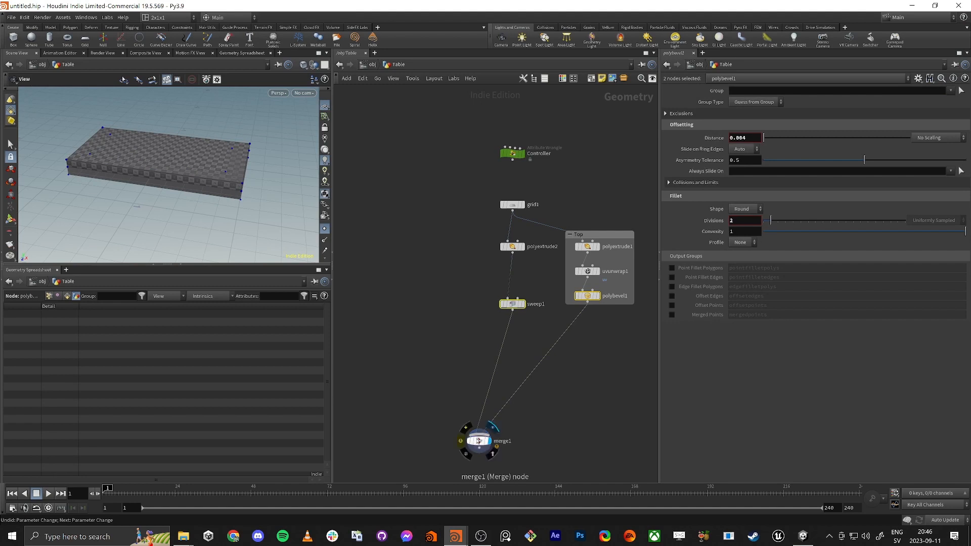
pyautogui.moveTo(479, 441); pyautogui.dragTo(520, 418)
# - Move sweep1 up beneath polyextrude2 and insert a Transform node on the wire between it and merge1
pyautogui.moveTo(202, 187); pyautogui.dragTo(202, 164)
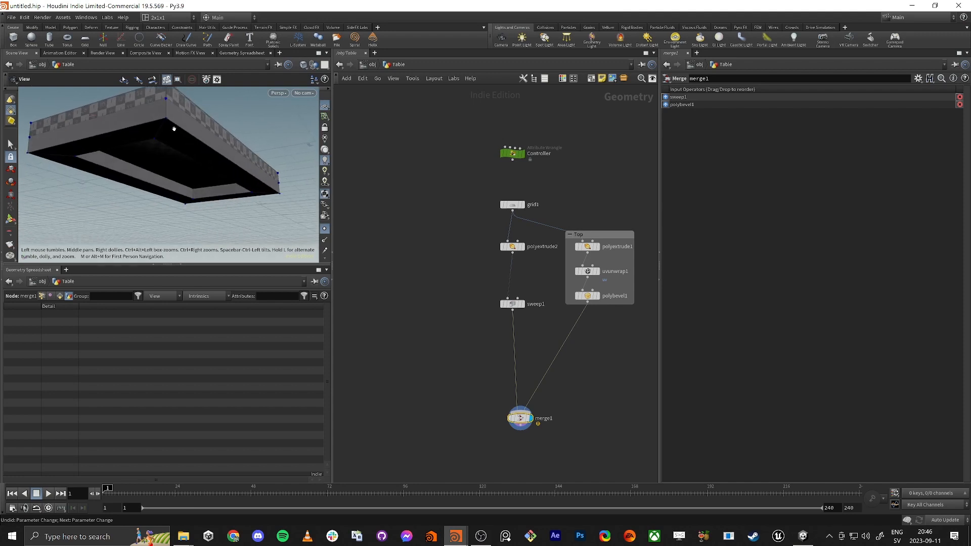
pyautogui.moveTo(174, 129); pyautogui.dragTo(200, 159)
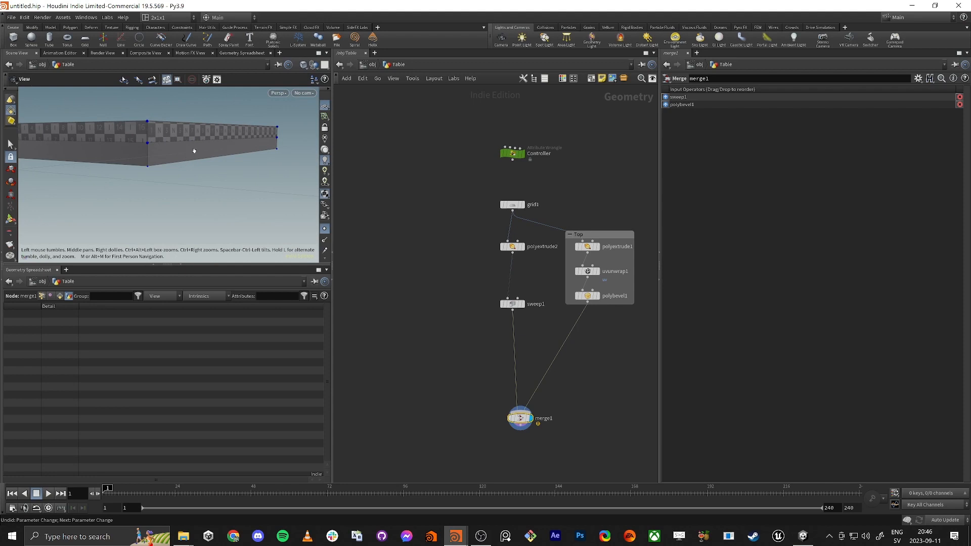
pyautogui.scroll(5, 193, 149)
pyautogui.moveTo(274, 130); pyautogui.dragTo(214, 190, button='middle')
pyautogui.moveTo(214, 190); pyautogui.dragTo(153, 181)
pyautogui.scroll(-5, 138, 175)
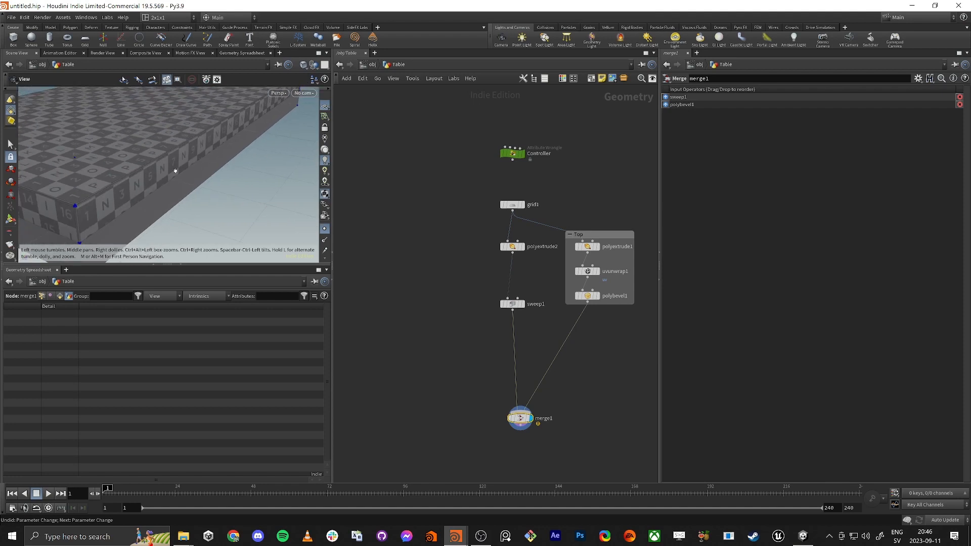
pyautogui.moveTo(514, 305); pyautogui.dragTo(522, 272)
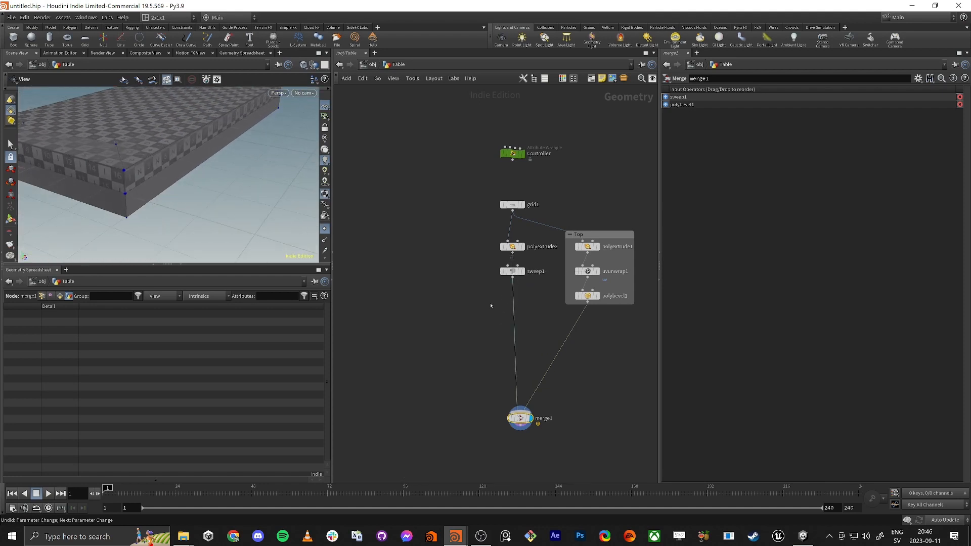
pyautogui.press('Tab')
pyautogui.write('tra')
pyautogui.press('Down')
pyautogui.press('Down')
pyautogui.press('Return')
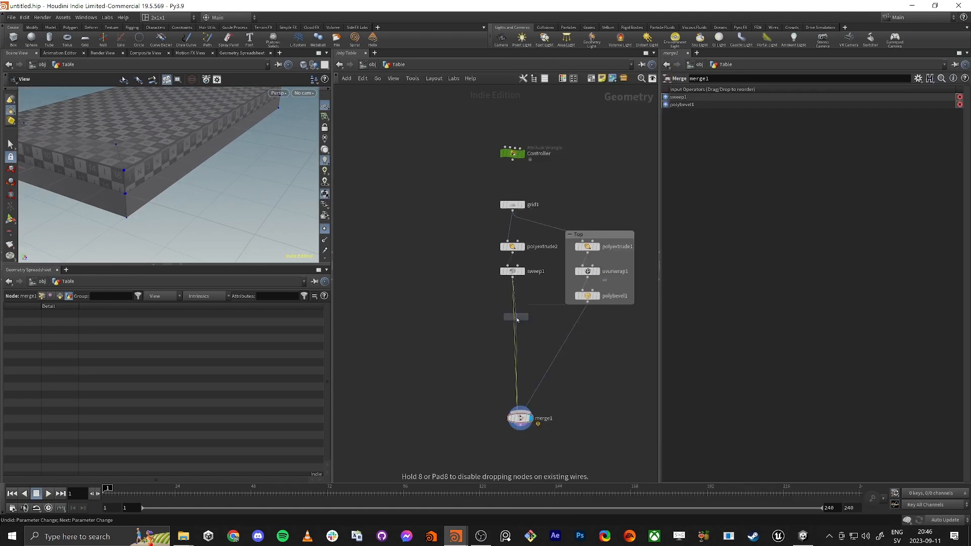
pyautogui.click(517, 320)
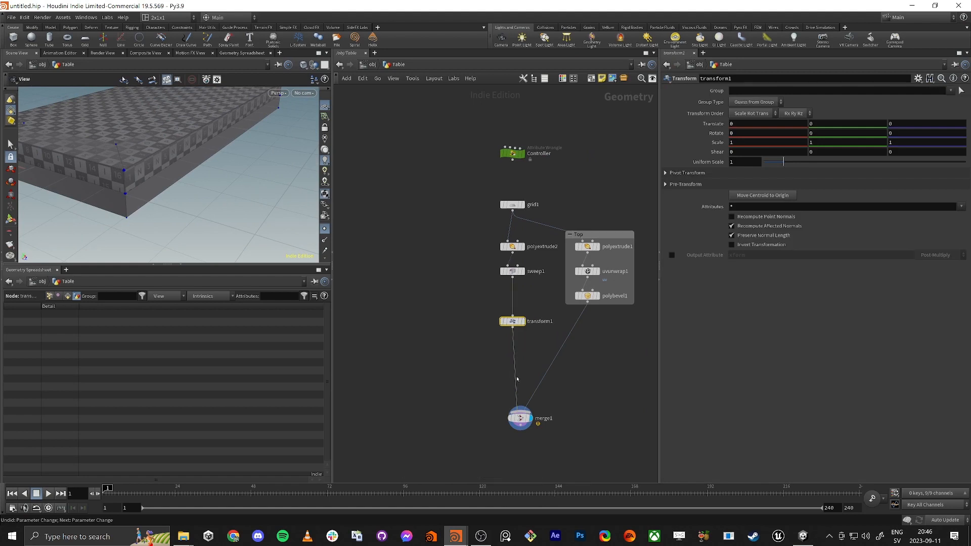
# - Set the Transform's Y translation to -1*ch("../Controller/Leg_Thickness") using a relative reference to the Controller's Leg Thickness
pyautogui.click(831, 127)
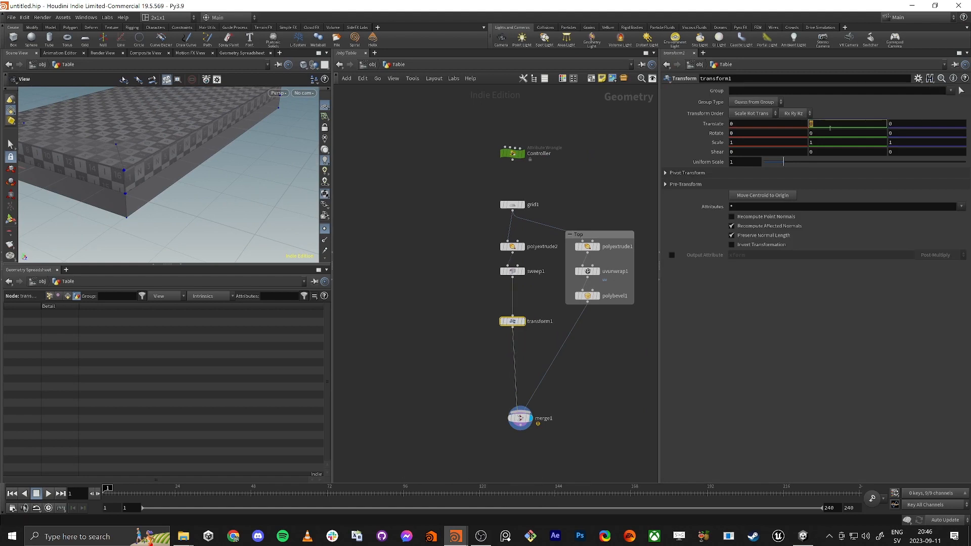
pyautogui.write('-1*')
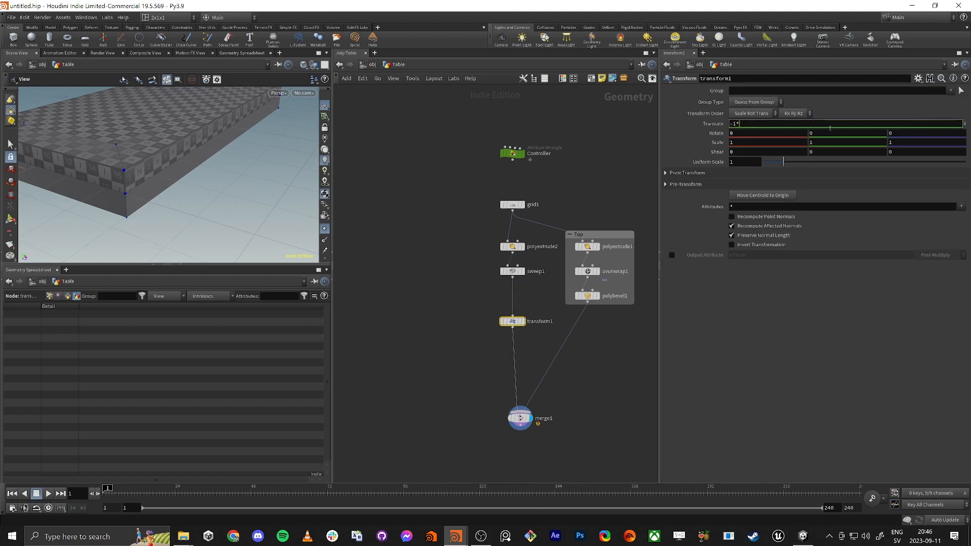
pyautogui.press('Return')
pyautogui.click(513, 152)
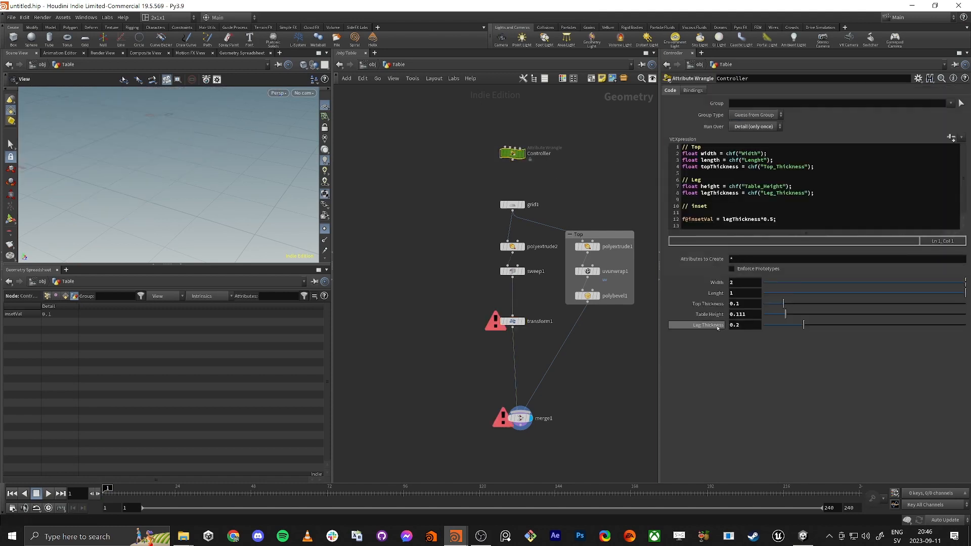
pyautogui.rightClick(748, 324)
pyautogui.click(778, 393)
pyautogui.click(512, 321)
pyautogui.rightClick(846, 124)
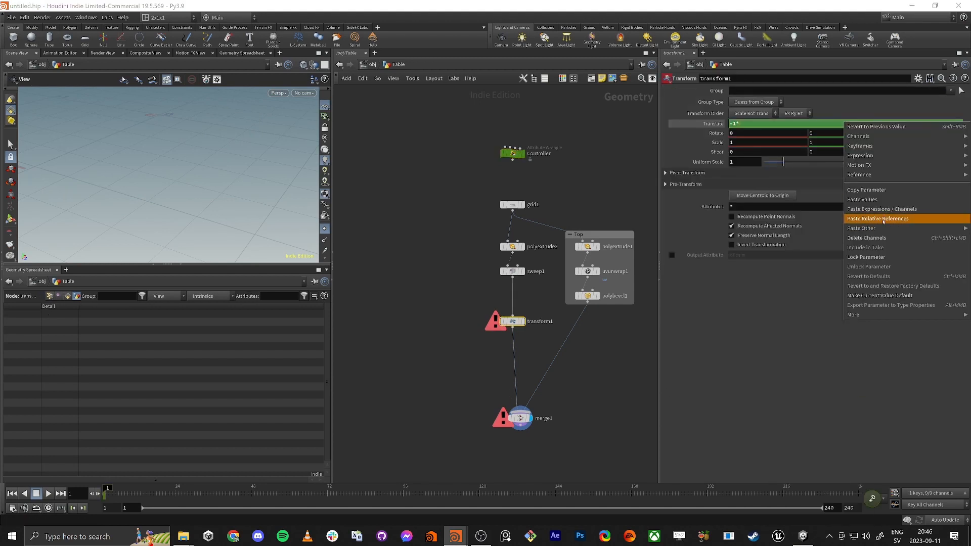
pyautogui.click(883, 219)
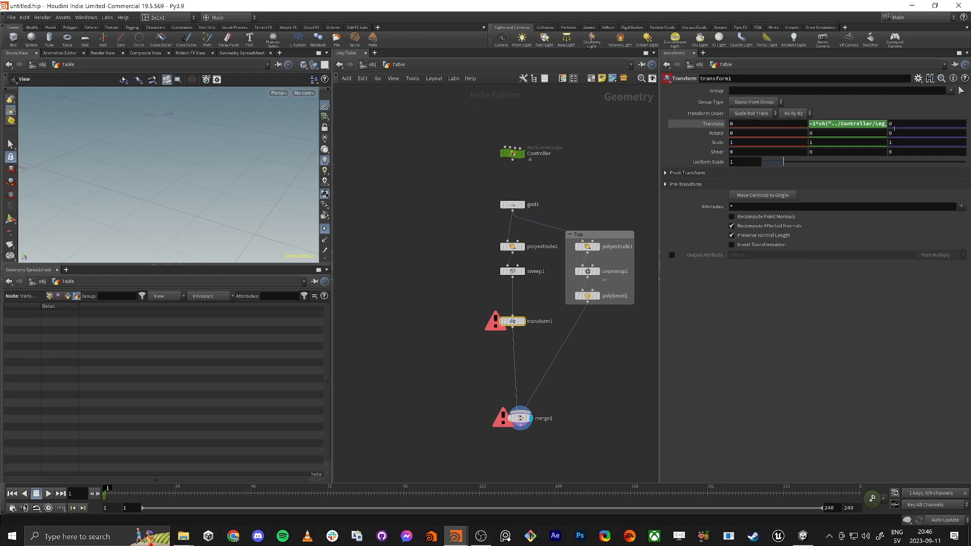
# - Append *0.5 to the Transform's Y translation expression so the frame moves down by half the leg thickness
pyautogui.moveTo(165, 175); pyautogui.dragTo(146, 198)
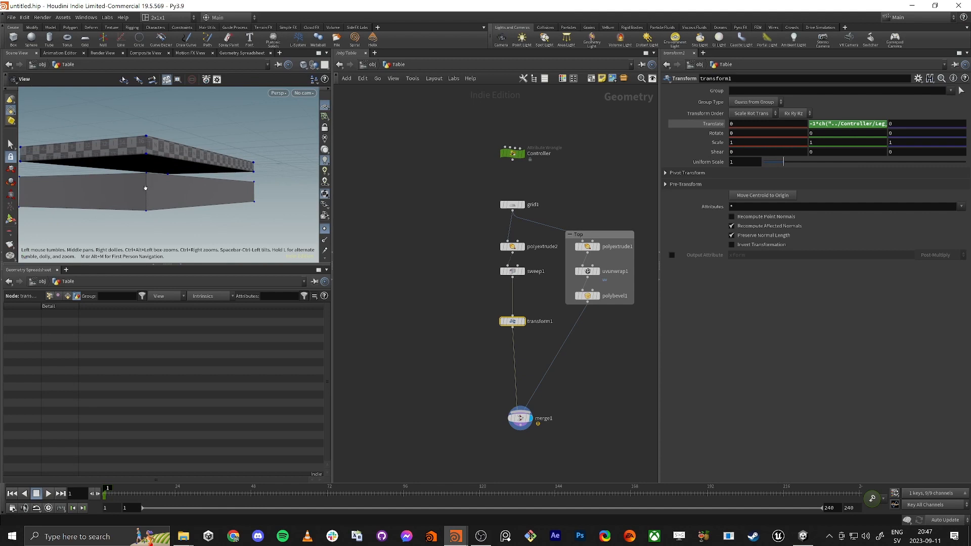
pyautogui.click(852, 125)
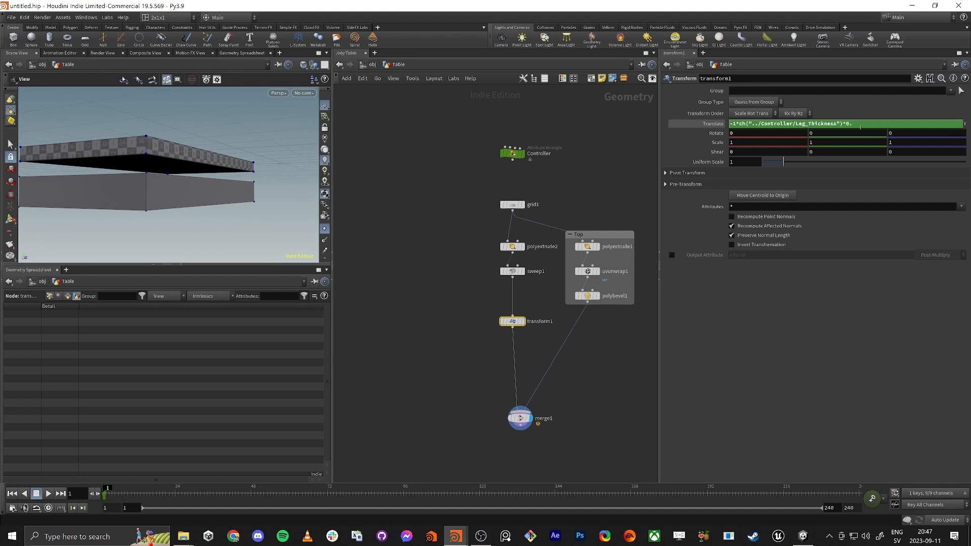
pyautogui.write('*0.5')
pyautogui.press('Return')
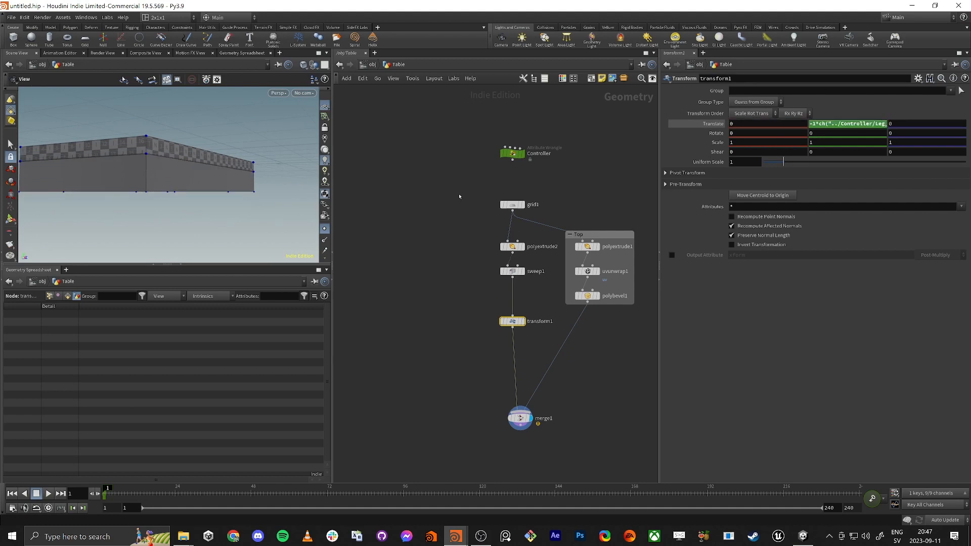
# - Reduce the Controller's Leg Thickness to 0.065 and inspect the frame under the table top
pyautogui.moveTo(152, 208); pyautogui.dragTo(202, 170)
pyautogui.click(513, 154)
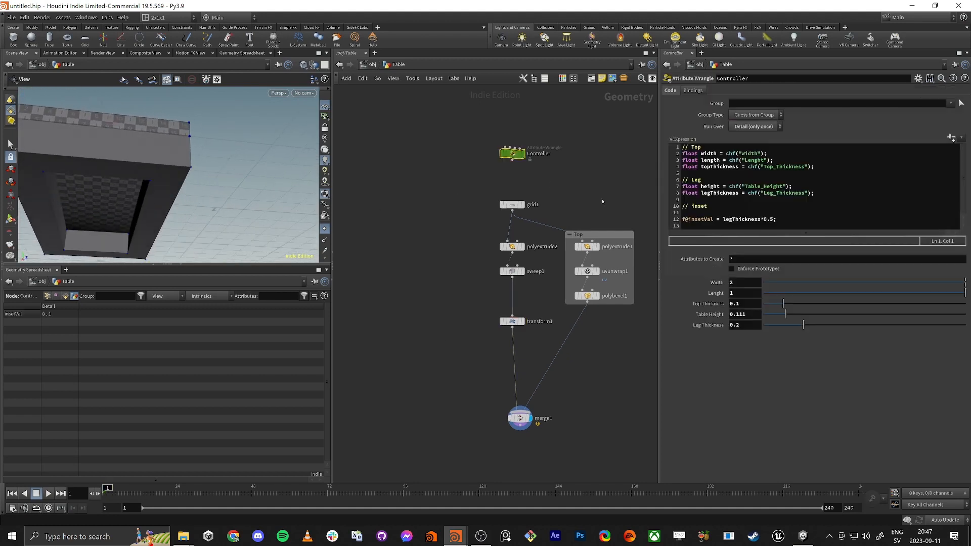
pyautogui.moveTo(804, 325); pyautogui.dragTo(778, 325)
pyautogui.moveTo(222, 139); pyautogui.dragTo(296, 202)
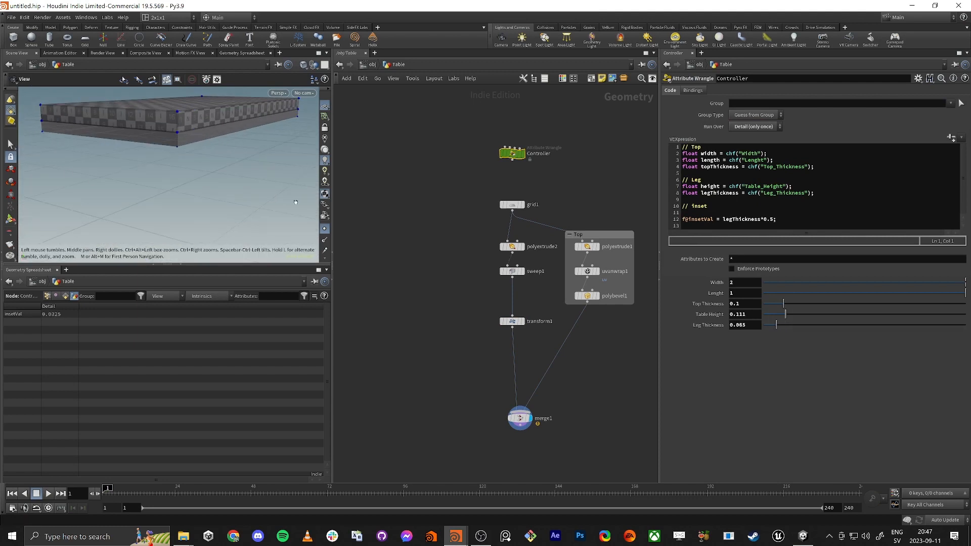
# - Display the sweep1 node and show its UV and attribute settings
pyautogui.click(512, 272)
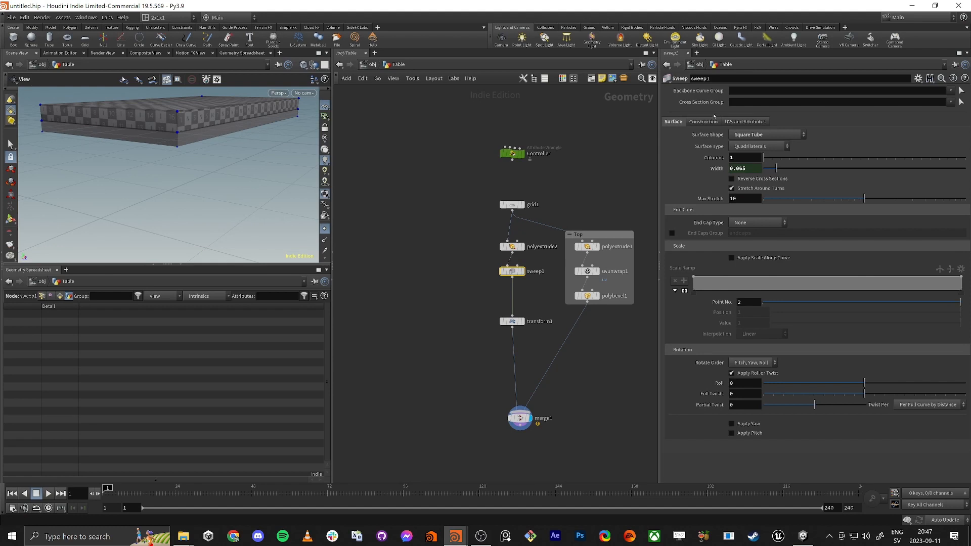
pyautogui.click(523, 271)
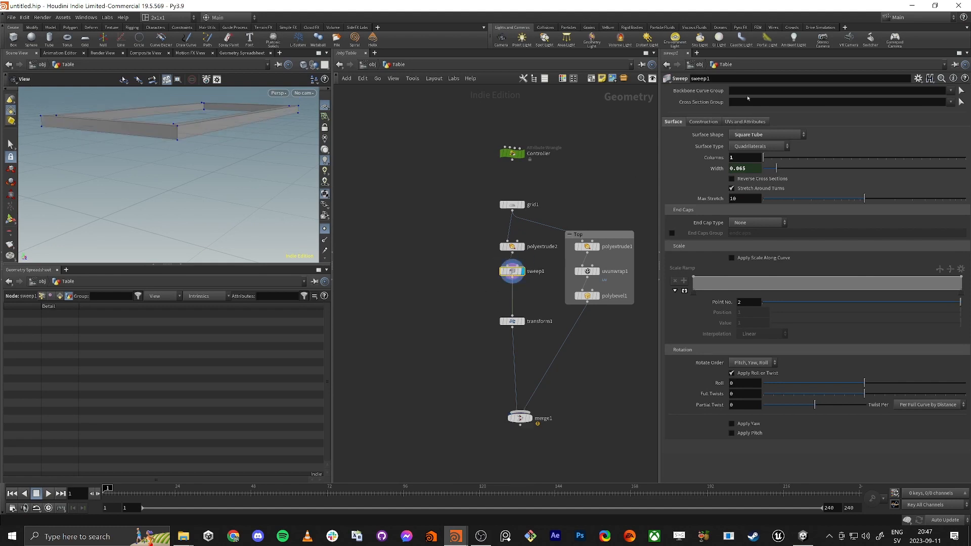
pyautogui.click(759, 122)
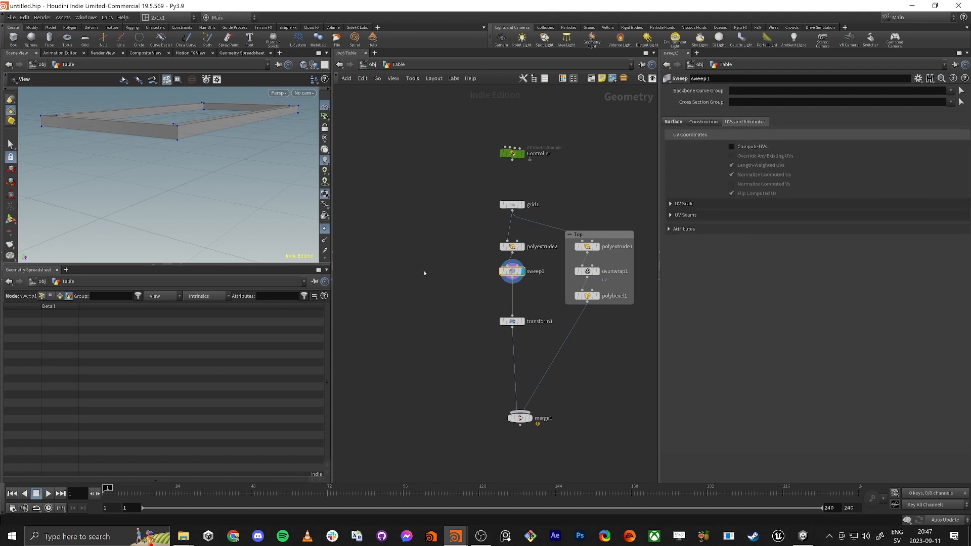
# - Add a second Scene View beside the Geometry Spreadsheet, switch it to the UV view, and keep the main viewport in perspective
pyautogui.hotkey('space', '5')
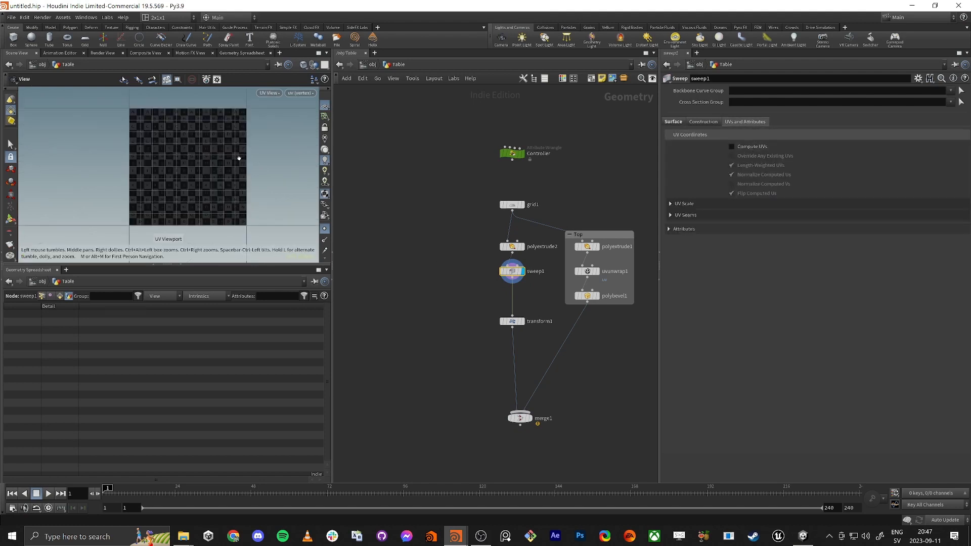
pyautogui.scroll(-10, 239, 158)
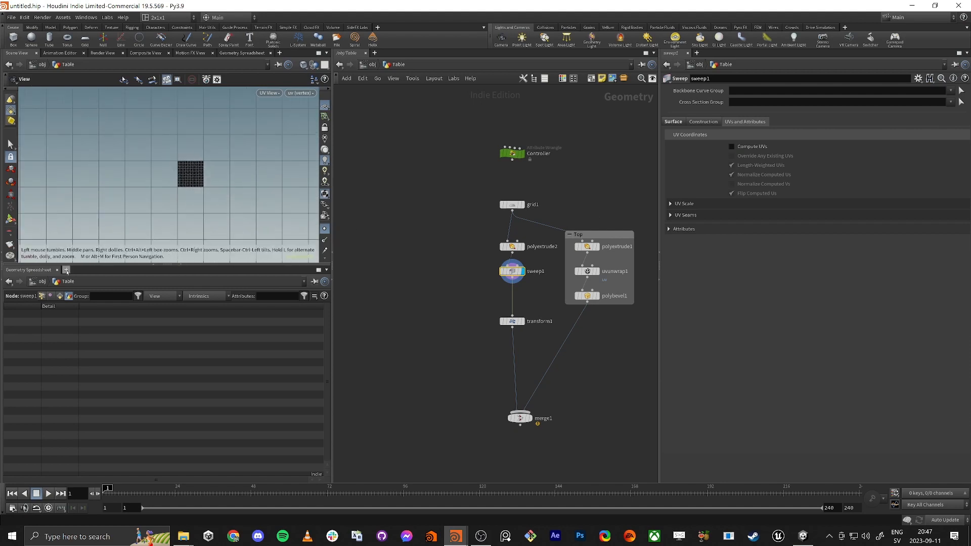
pyautogui.click(65, 270)
pyautogui.moveTo(96, 288)
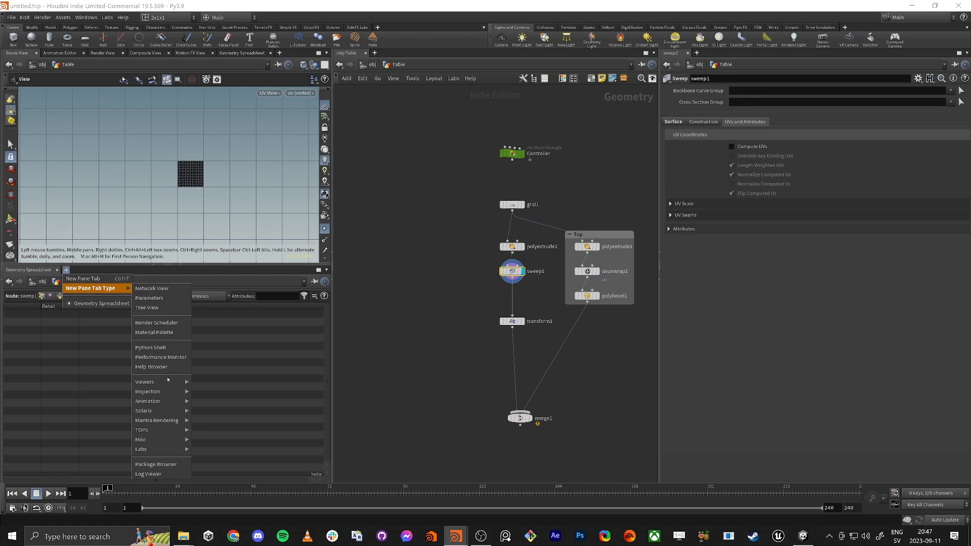
pyautogui.moveTo(169, 383)
pyautogui.click(207, 383)
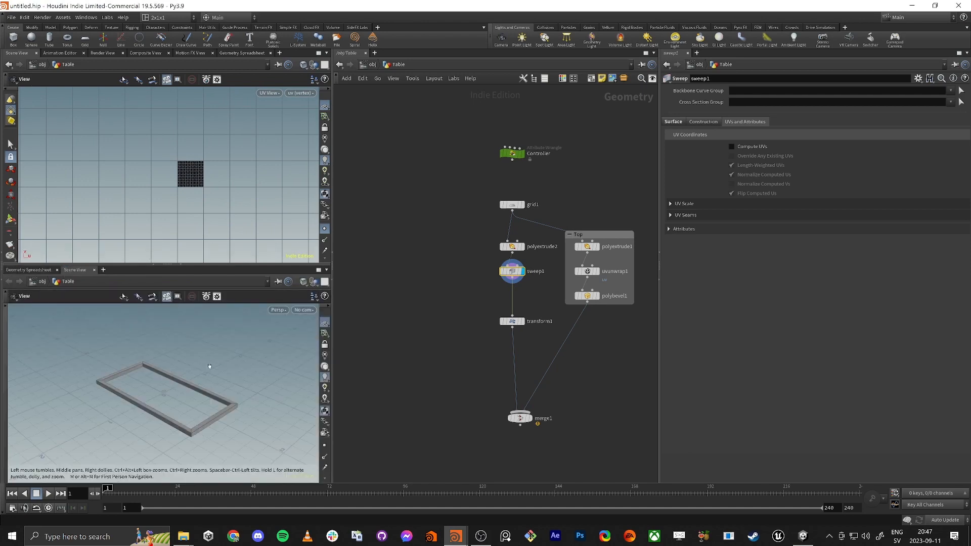
pyautogui.hotkey('space', '5')
pyautogui.hotkey('space', '1')
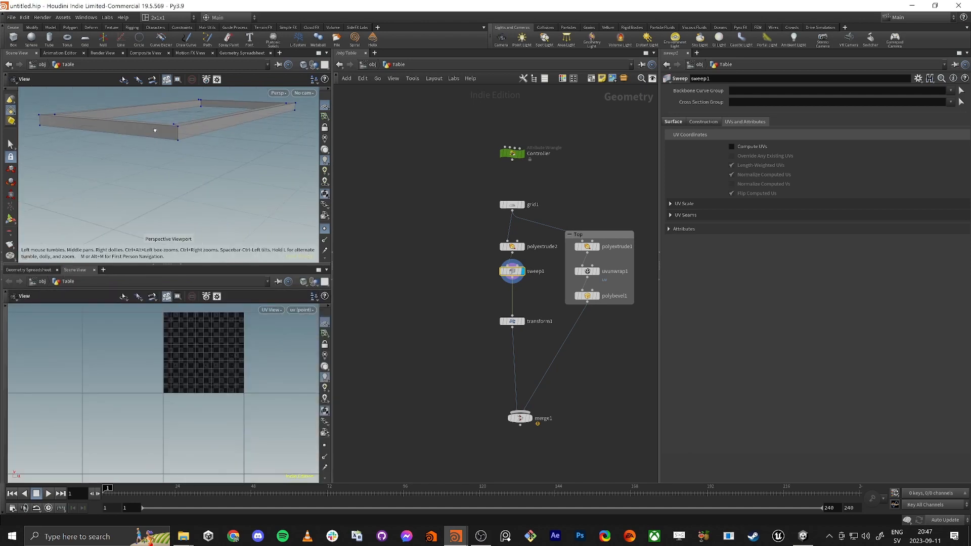
# - Enable Compute UVs on the sweep1 node of the table frame
pyautogui.moveTo(155, 131); pyautogui.dragTo(152, 172)
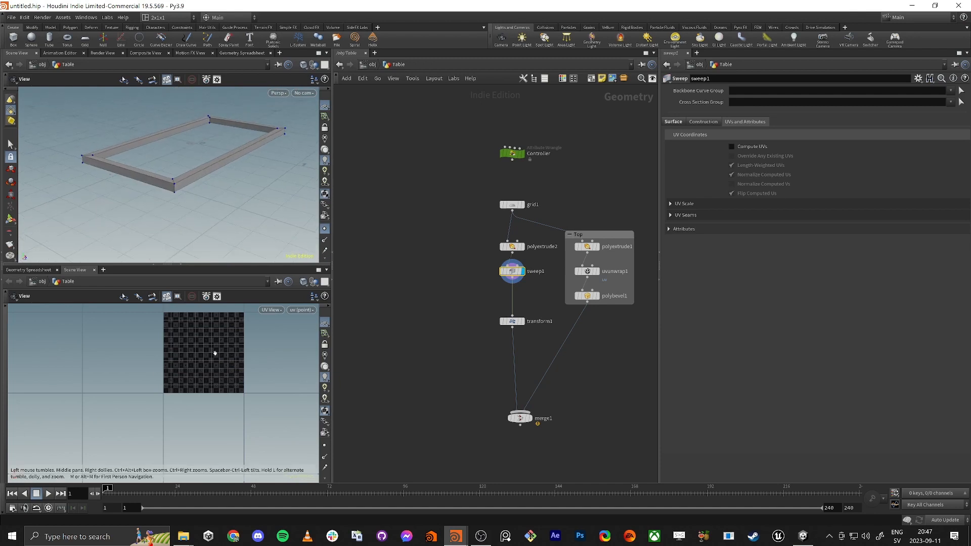
pyautogui.moveTo(215, 353); pyautogui.dragTo(182, 387, button='middle')
pyautogui.moveTo(228, 364); pyautogui.dragTo(273, 328, button='right')
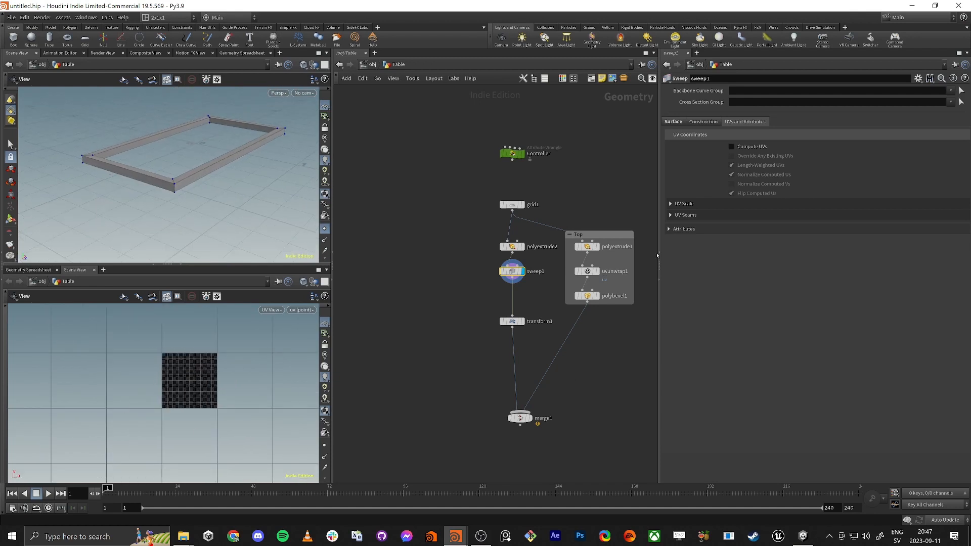
pyautogui.click(748, 148)
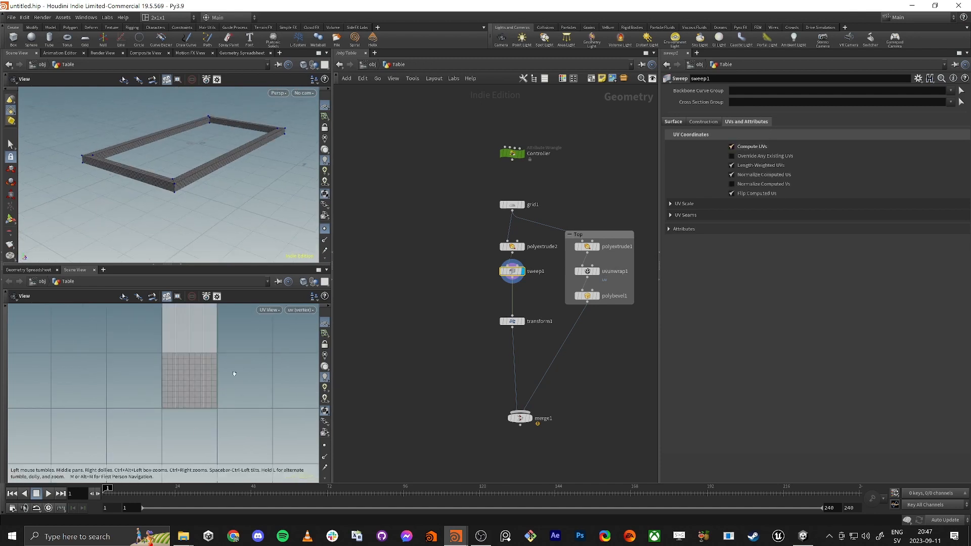
# - Examine the full extent of the frame's UV strip in the UV view
pyautogui.moveTo(212, 375); pyautogui.dragTo(245, 345, button='right')
pyautogui.moveTo(246, 344); pyautogui.dragTo(210, 433, button='middle')
pyautogui.moveTo(210, 432); pyautogui.dragTo(259, 363, button='right')
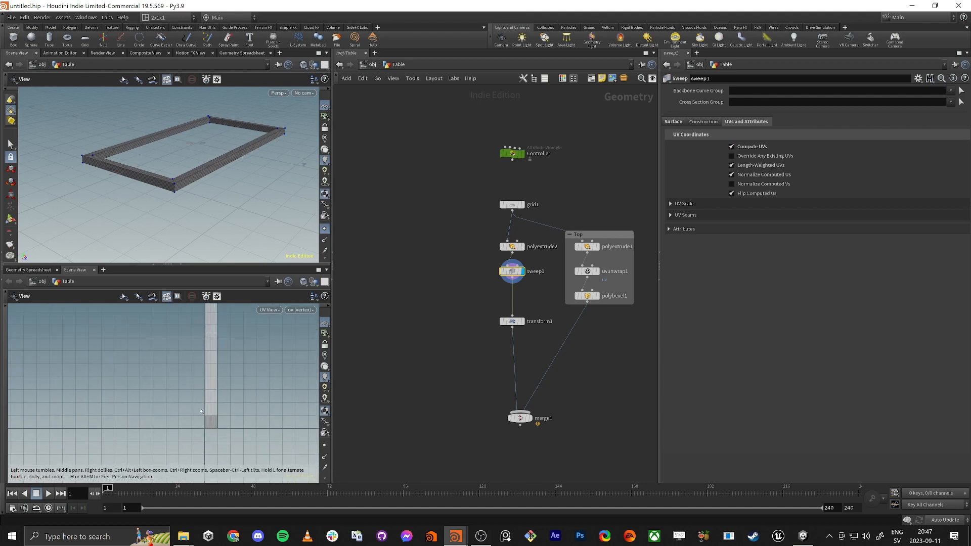
pyautogui.moveTo(259, 364); pyautogui.dragTo(238, 386, button='middle')
pyautogui.moveTo(239, 386); pyautogui.dragTo(259, 364, button='right')
pyautogui.moveTo(259, 365); pyautogui.dragTo(236, 406, button='middle')
pyautogui.moveTo(241, 394); pyautogui.dragTo(254, 378, button='right')
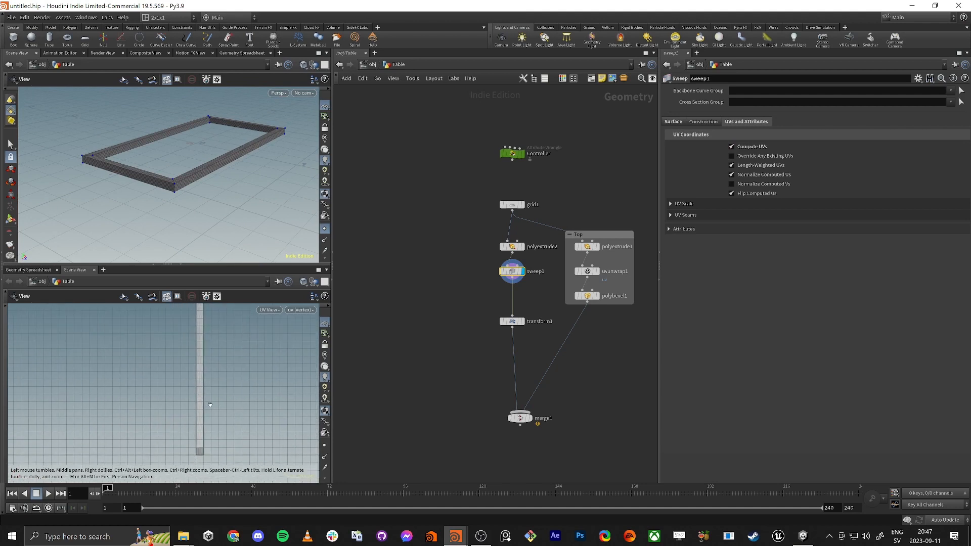
pyautogui.rightClick(216, 403)
pyautogui.click(400, 262)
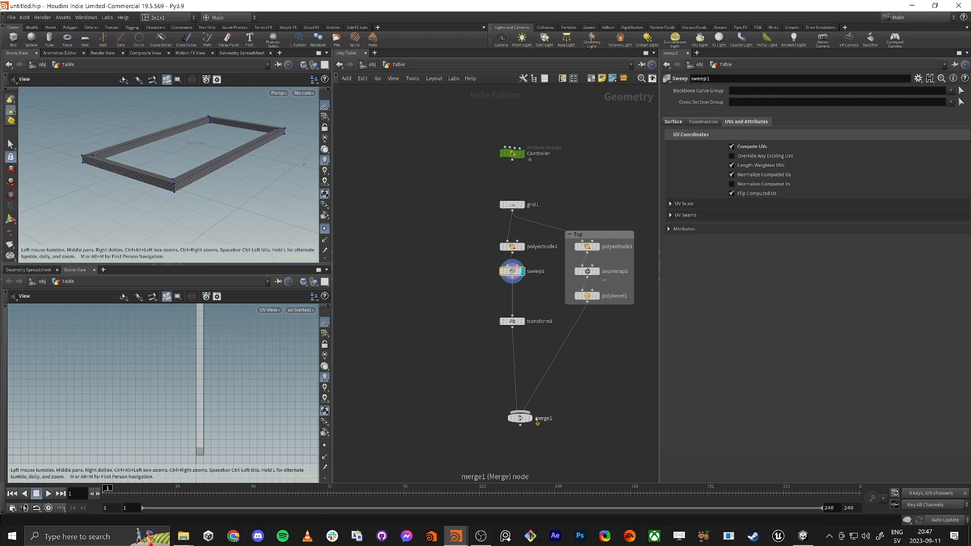
# - Display the merge1 node and compare the frame's checker scale with the table top's, keeping the sweep1 settings shown
pyautogui.click(531, 419)
pyautogui.click(520, 418)
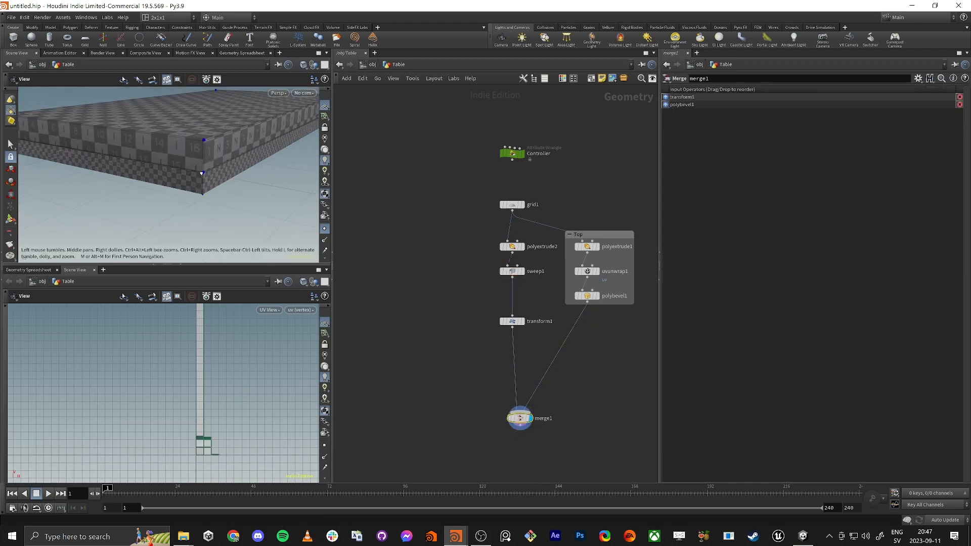
pyautogui.click(517, 269)
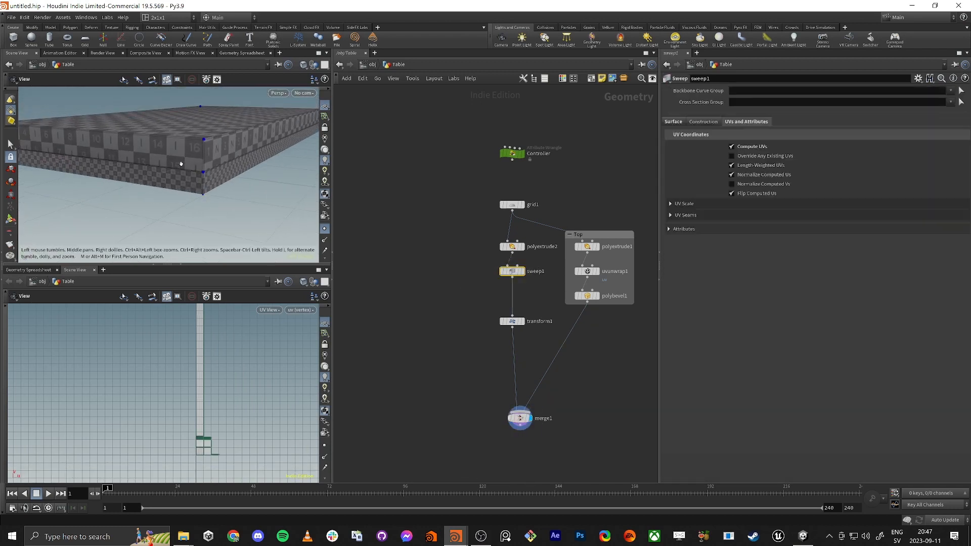
pyautogui.moveTo(182, 163); pyautogui.dragTo(185, 183)
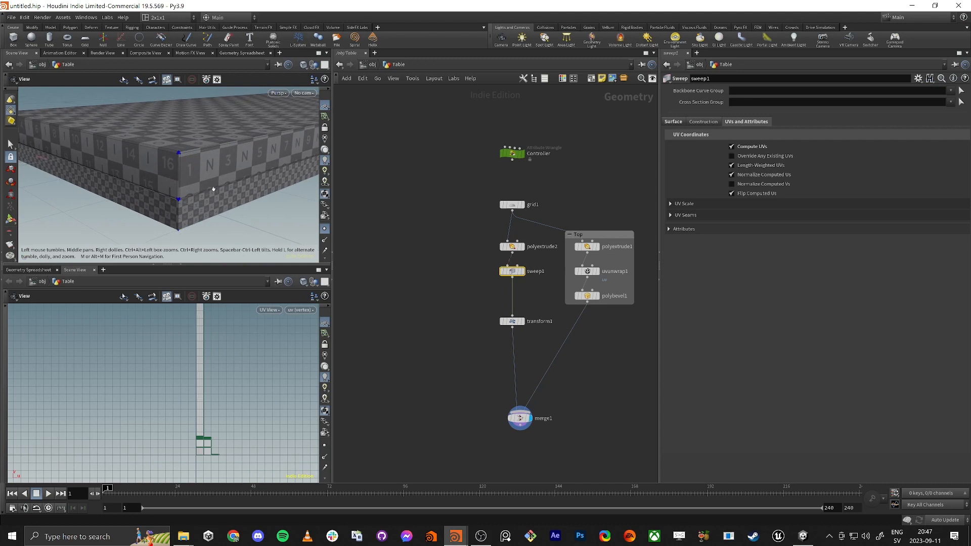
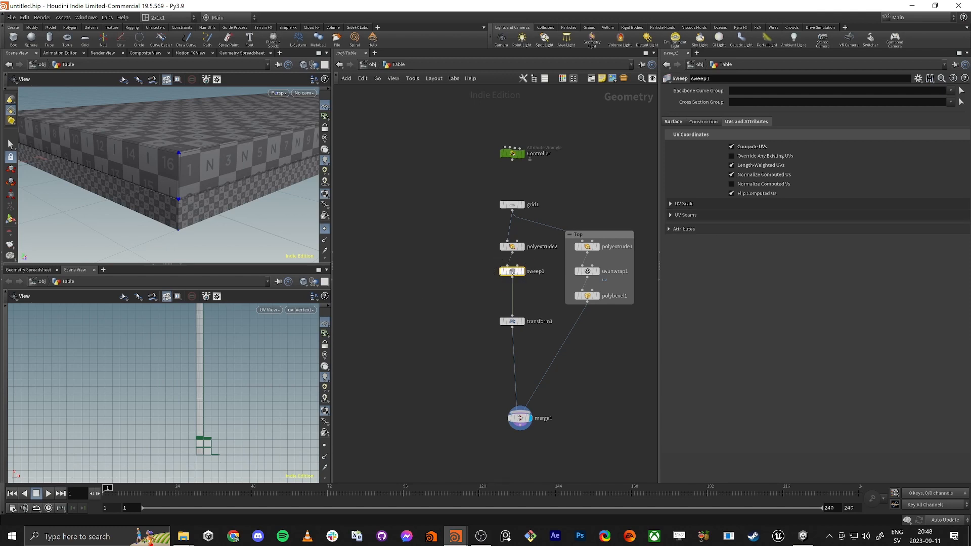
# - Display sweep1 and turn off Snap V to Nearest Tile Boundary in its UV seam settings
pyautogui.click(527, 263)
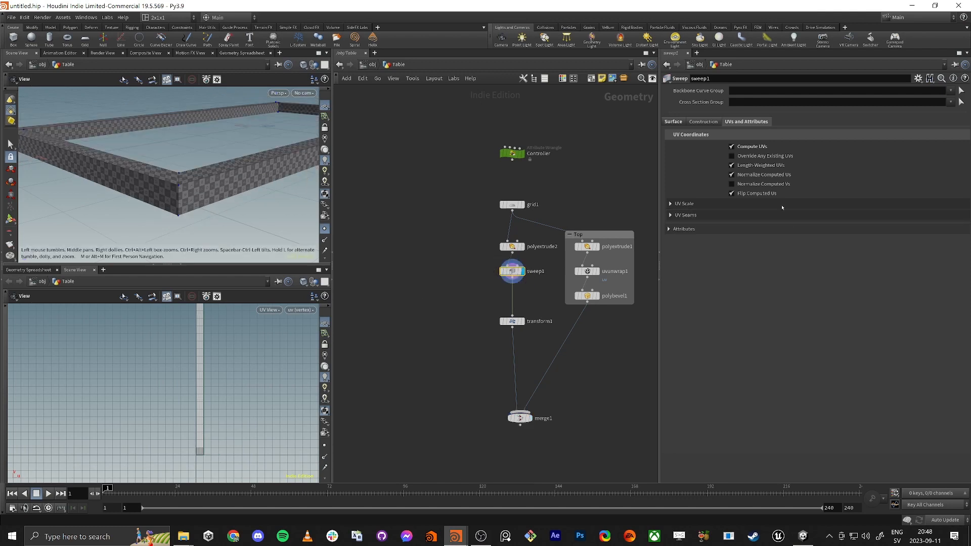
pyautogui.click(669, 216)
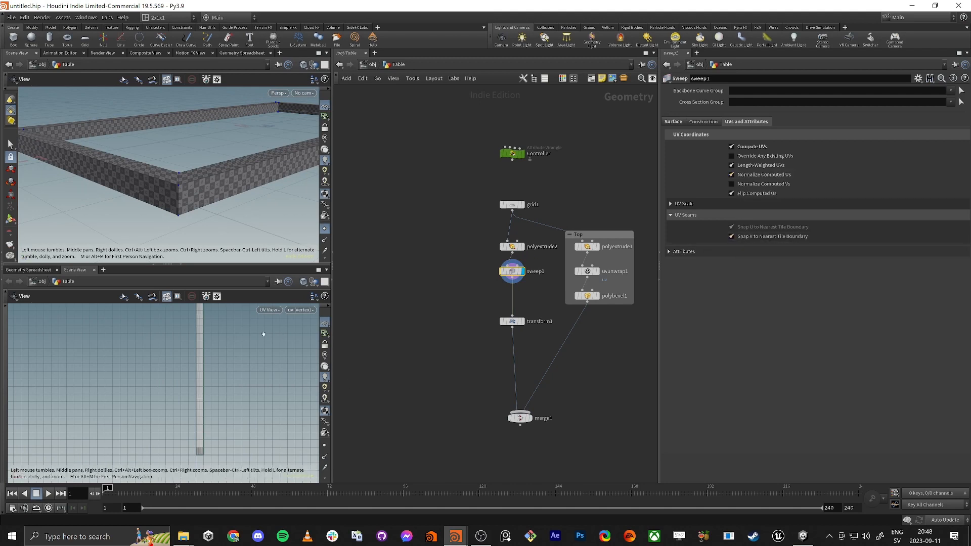
pyautogui.scroll(-4, 263, 334)
pyautogui.moveTo(264, 334); pyautogui.dragTo(232, 379, button='middle')
pyautogui.scroll(10, 183, 337)
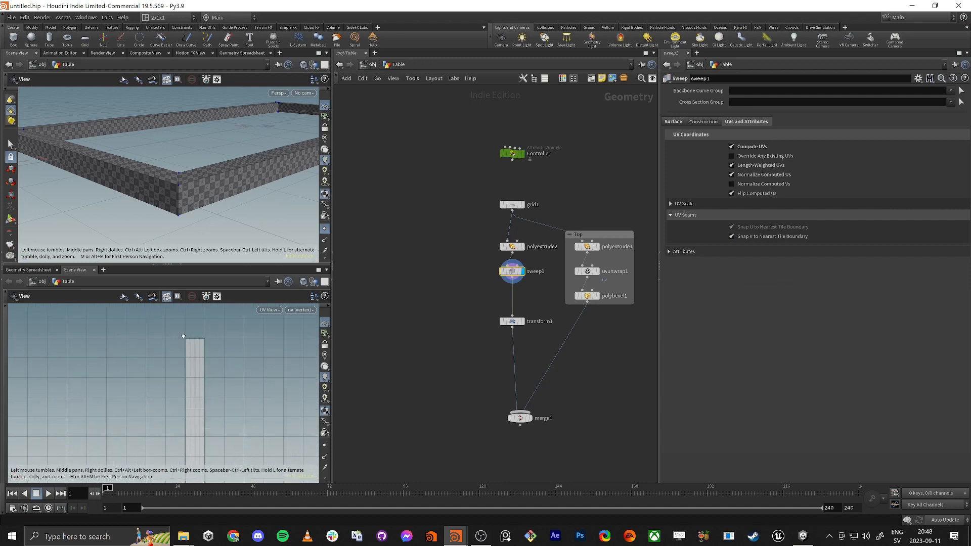
pyautogui.click(732, 236)
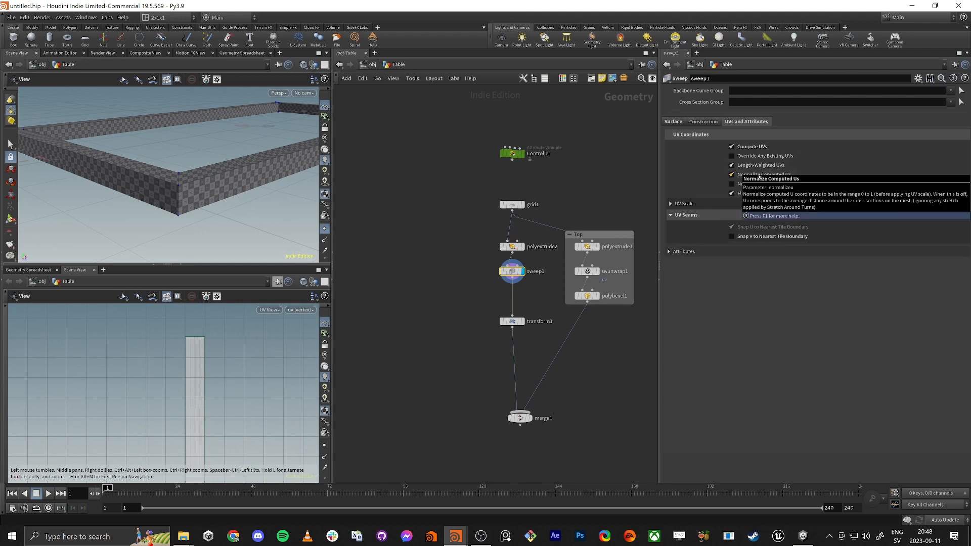
# - Turn off Normalize Computed Us and Snap U to Nearest Tile Boundary on sweep1, and check the frame's UV strip
pyautogui.click(758, 175)
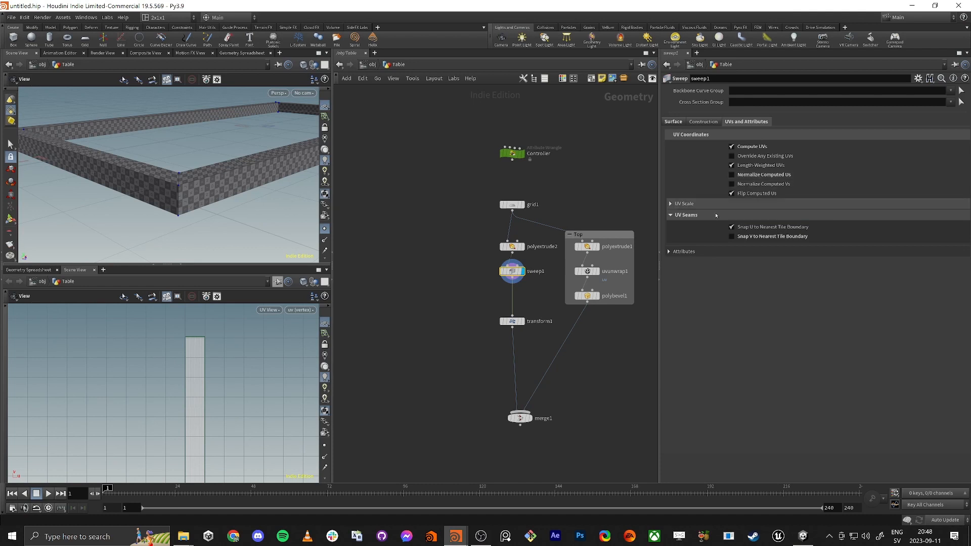
pyautogui.click(741, 228)
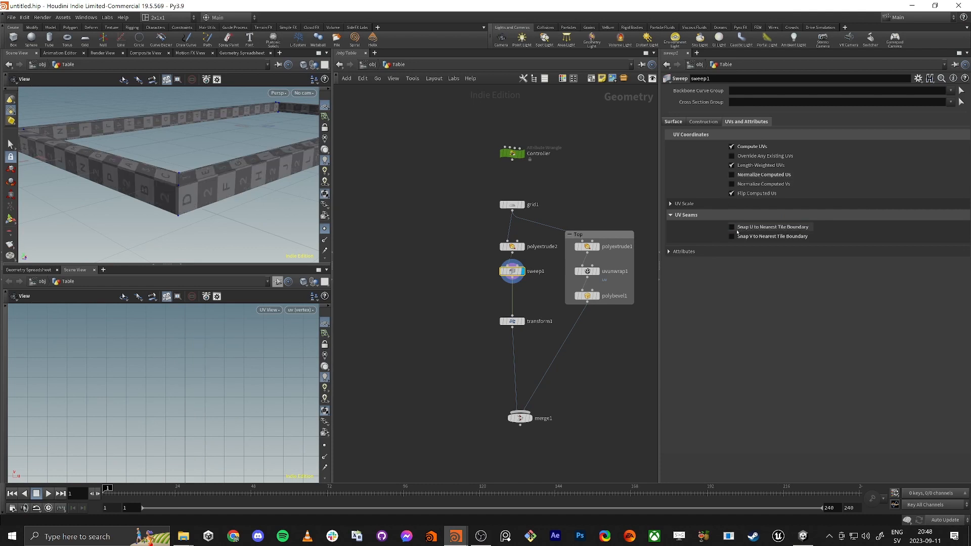
pyautogui.moveTo(243, 393); pyautogui.dragTo(245, 355, button='middle')
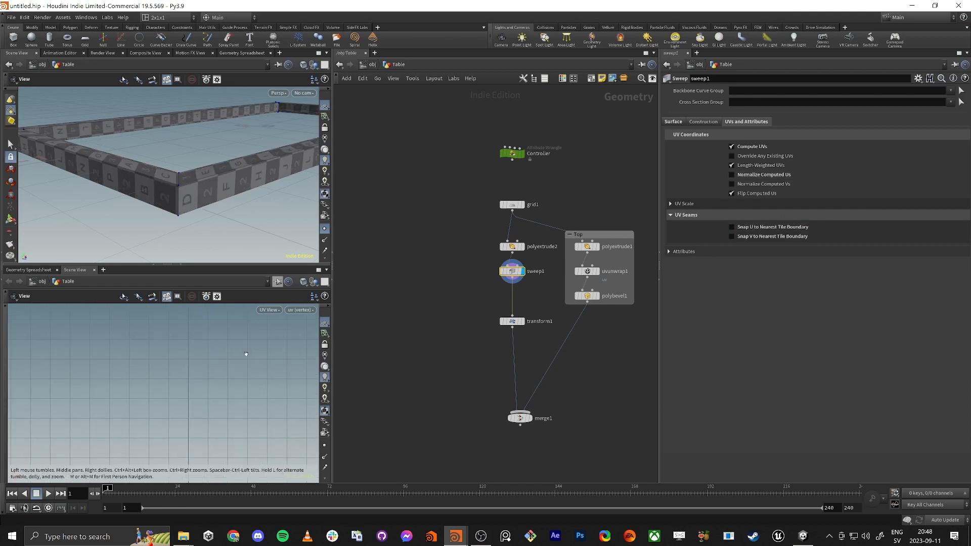
pyautogui.scroll(-5, 245, 356)
pyautogui.moveTo(234, 446); pyautogui.dragTo(213, 384, button='middle')
pyautogui.scroll(4, 223, 402)
pyautogui.scroll(5, 243, 380)
pyautogui.scroll(-4, 236, 351)
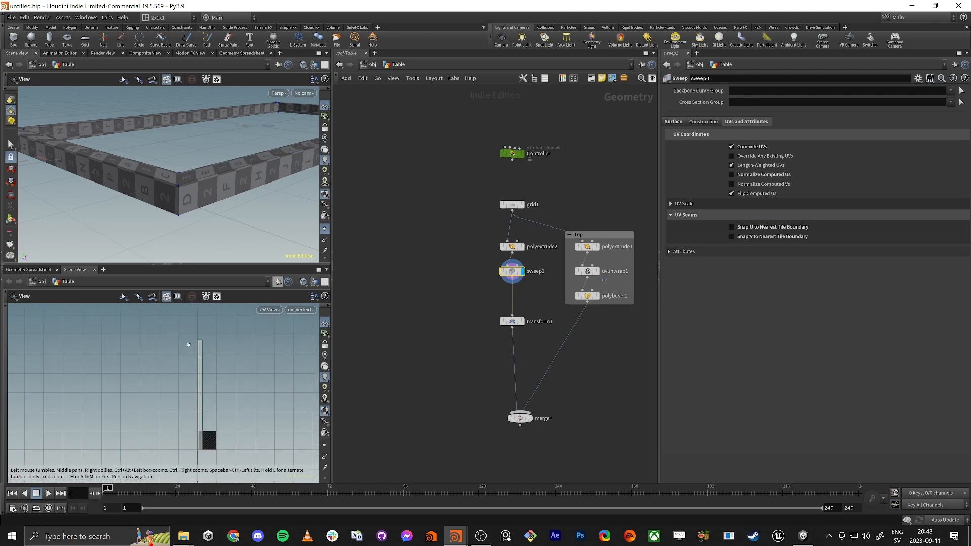
# - Display merge1 and compare the checker pattern on the frame and the table top
pyautogui.click(528, 418)
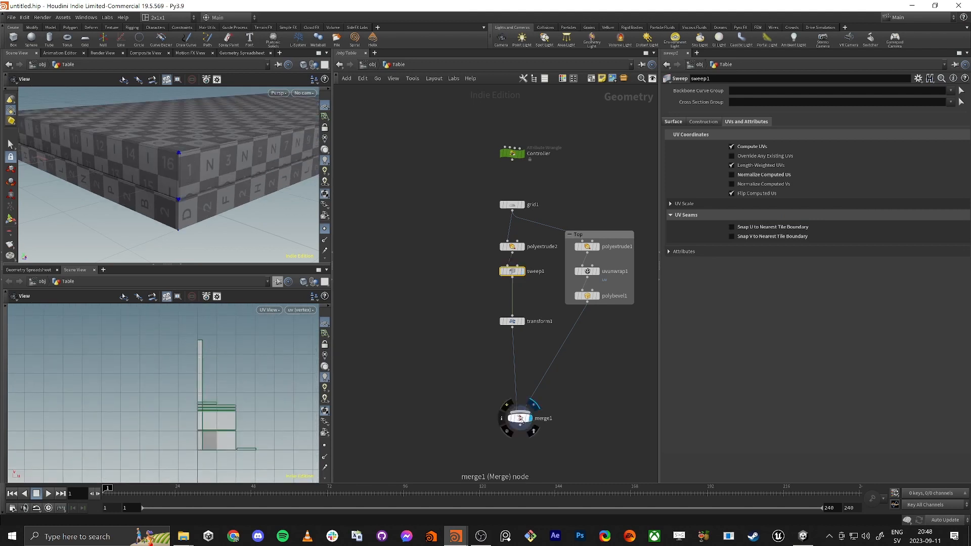
pyautogui.moveTo(240, 201); pyautogui.dragTo(157, 226)
pyautogui.scroll(-1, 439, 319)
pyautogui.moveTo(439, 316); pyautogui.dragTo(497, 289, button='middle')
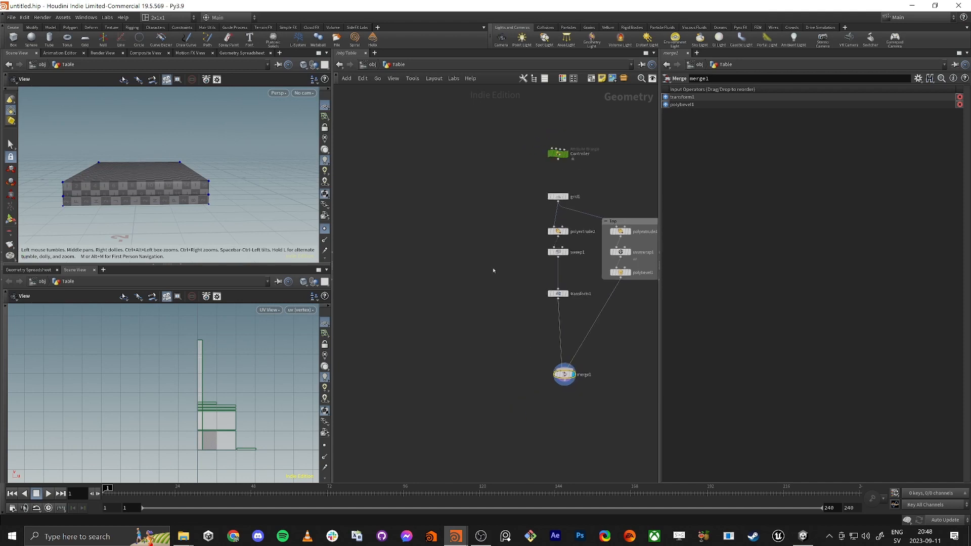
# - Duplicate polyextrude2 as a third branch fed by grid1, display the copy and show its Inset expression detail("../Controller/","insetVal",0)
pyautogui.keyDown('alt'); pyautogui.moveTo(564, 233); pyautogui.dragTo(506, 234); pyautogui.keyUp('alt')
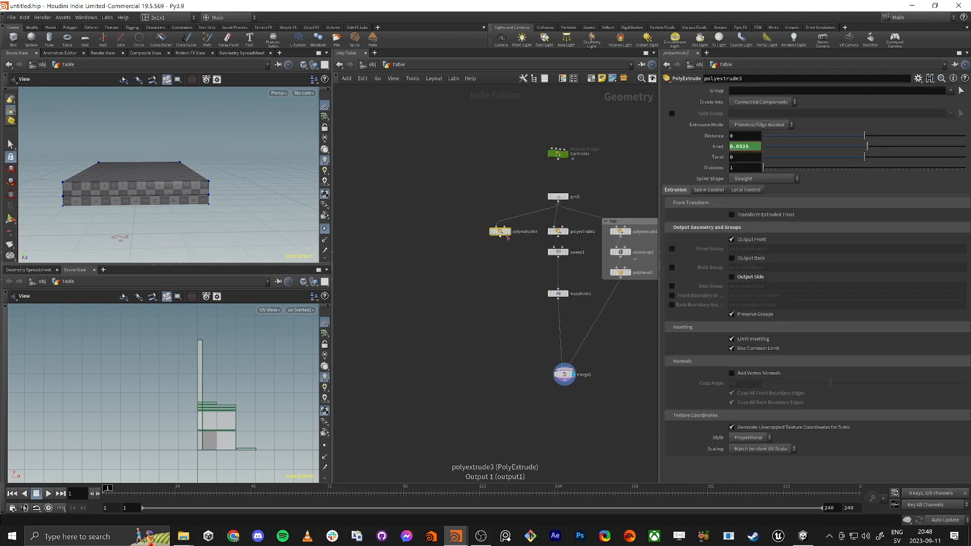
pyautogui.scroll(4, 507, 234)
pyautogui.click(503, 230)
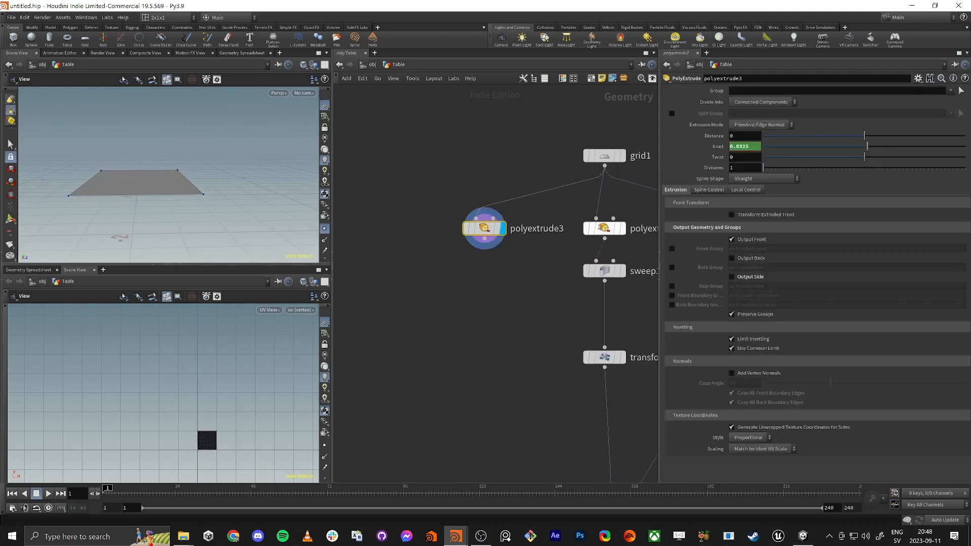
pyautogui.click(795, 147)
pyautogui.write('detail("../Controller/","insetVal",0)')
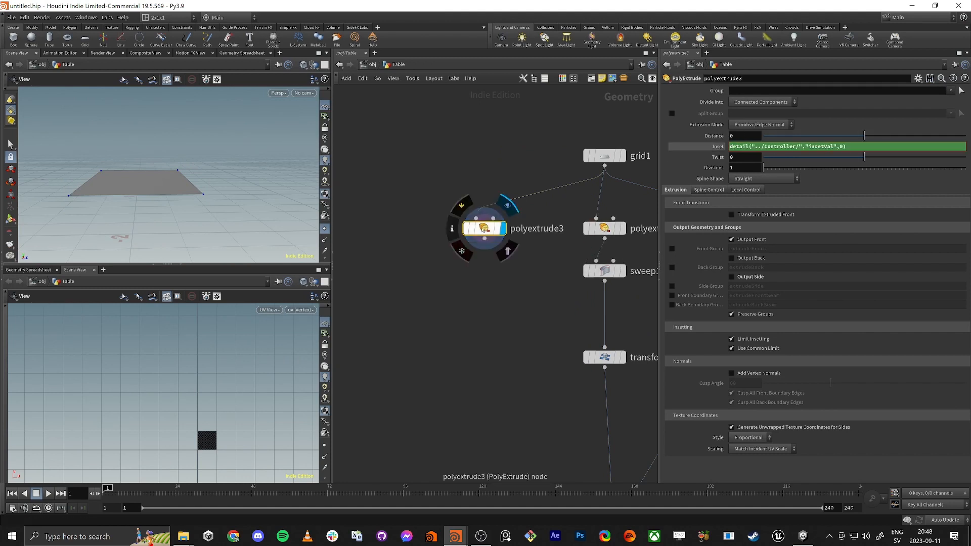
# - Append an Add node to polyextrude3 and display it
pyautogui.moveTo(486, 239); pyautogui.dragTo(424, 240)
pyautogui.click(424, 240)
pyautogui.press('Tab')
pyautogui.write('add')
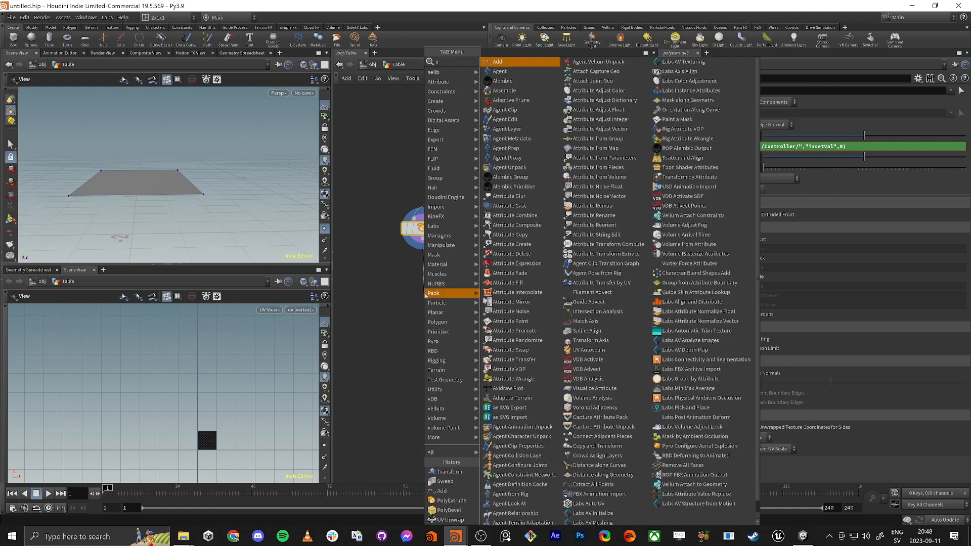
pyautogui.press('Return')
pyautogui.click(425, 296)
pyautogui.scroll(2, 427, 296)
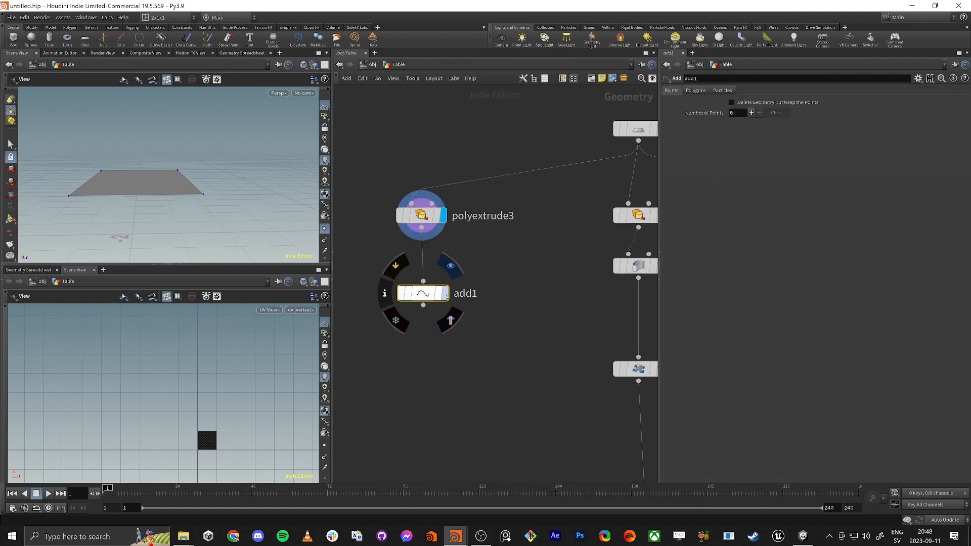
pyautogui.click(444, 321)
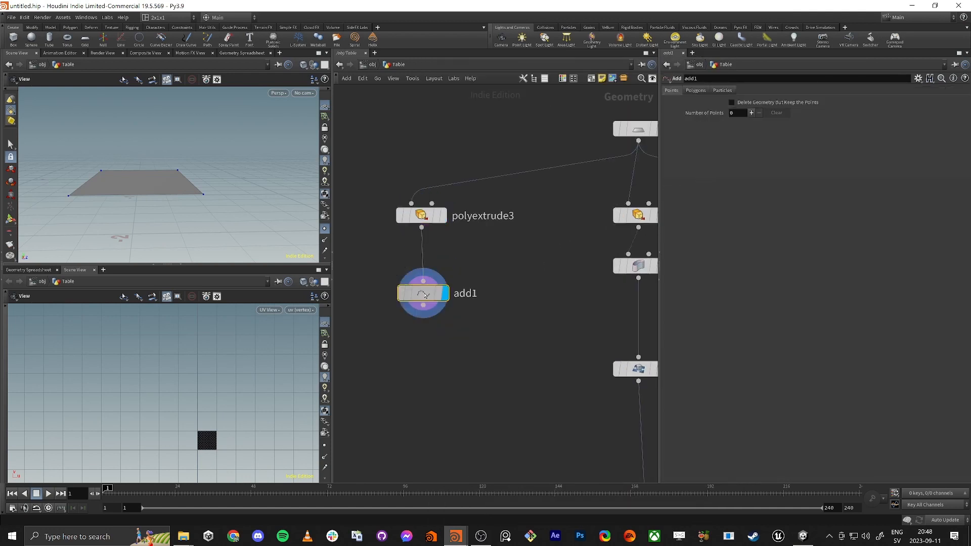
# - Enable Delete Geometry But Keep the Points on add1, and move polyextrude3 and add1 together closer to the frame branch
pyautogui.click(735, 103)
pyautogui.keyDown('alt'); pyautogui.moveTo(127, 192); pyautogui.dragTo(196, 203); pyautogui.keyUp('alt')
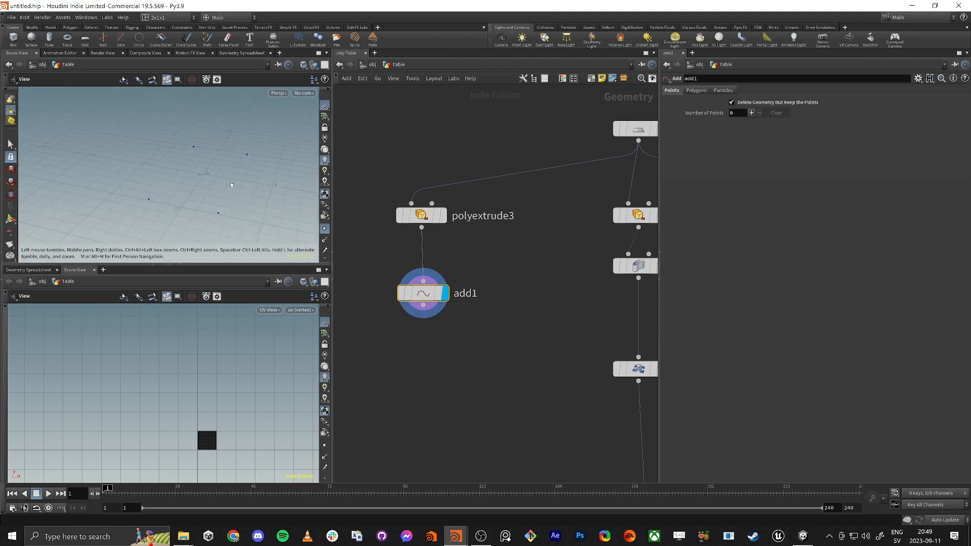
pyautogui.keyDown('shift'); pyautogui.moveTo(392, 154); pyautogui.dragTo(448, 243); pyautogui.keyUp('shift')
pyautogui.moveTo(424, 294); pyautogui.dragTo(465, 286)
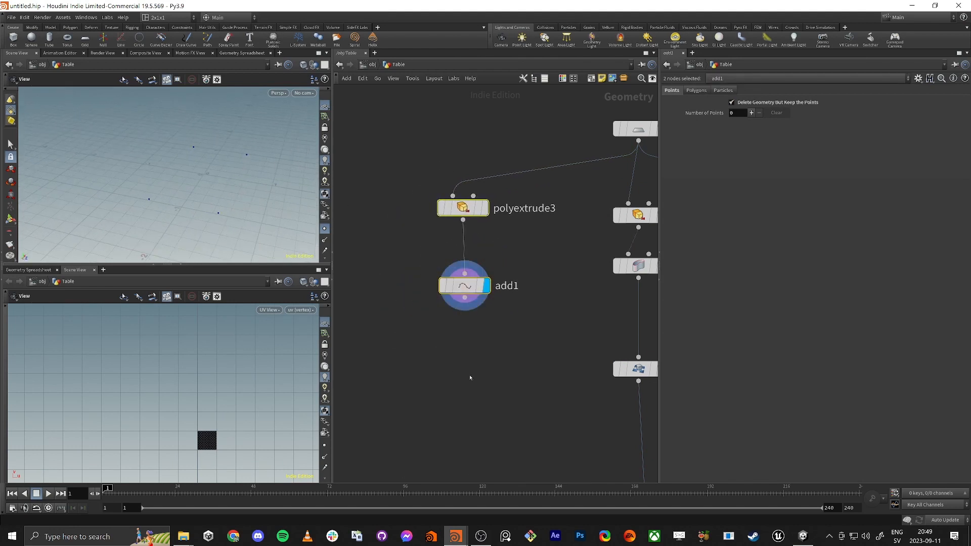
pyautogui.scroll(-3, 469, 378)
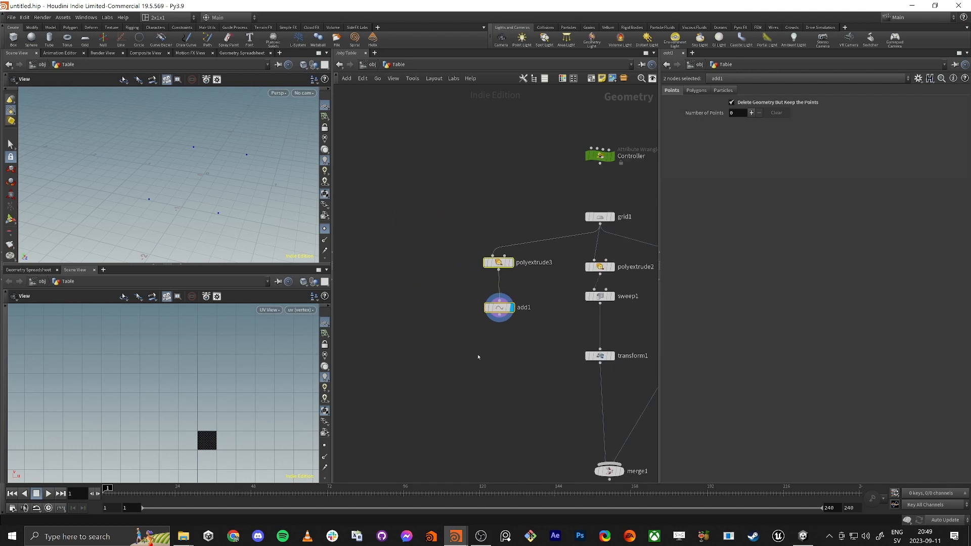
# - Place a Line node in the empty network space beside the add1 node
pyautogui.click(408, 320)
pyautogui.moveTo(407, 328); pyautogui.dragTo(419, 315, button='middle')
pyautogui.press('Tab')
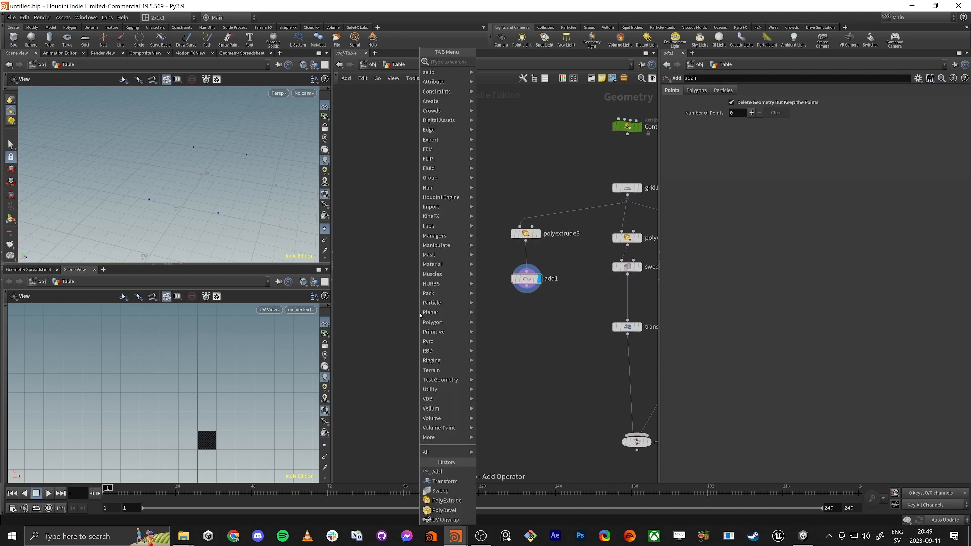
pyautogui.write('line')
pyautogui.press('Return')
pyautogui.click(420, 315)
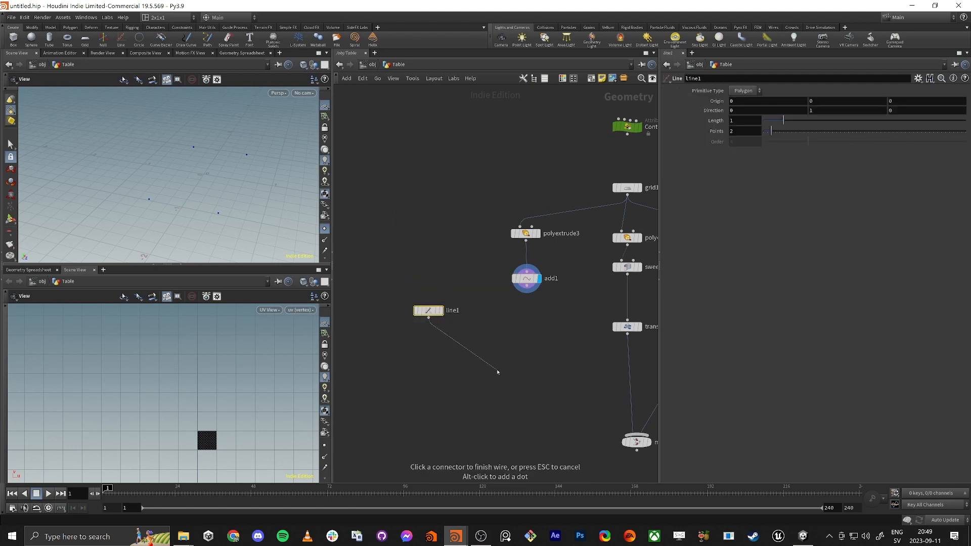
# - Add a Copy to Points node with line1 as the source geometry and add1 as the target points, and display it
pyautogui.press('Tab')
pyautogui.write('cop')
pyautogui.write(' to poin')
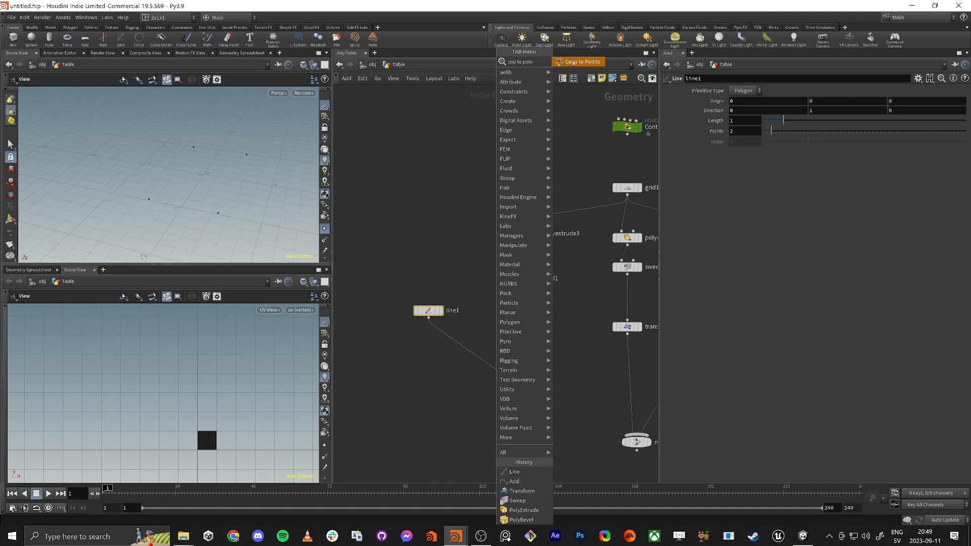
pyautogui.click(584, 62)
pyautogui.click(503, 363)
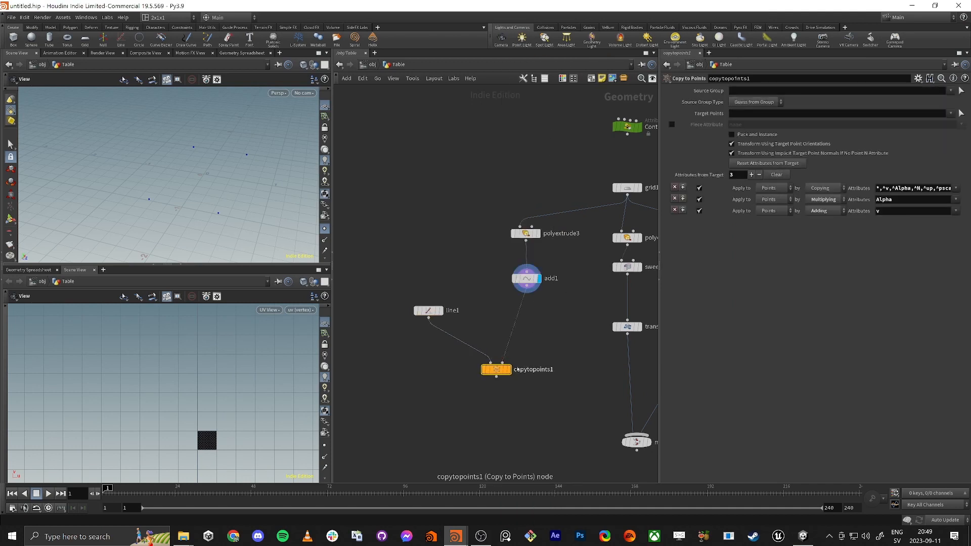
pyautogui.moveTo(530, 280)
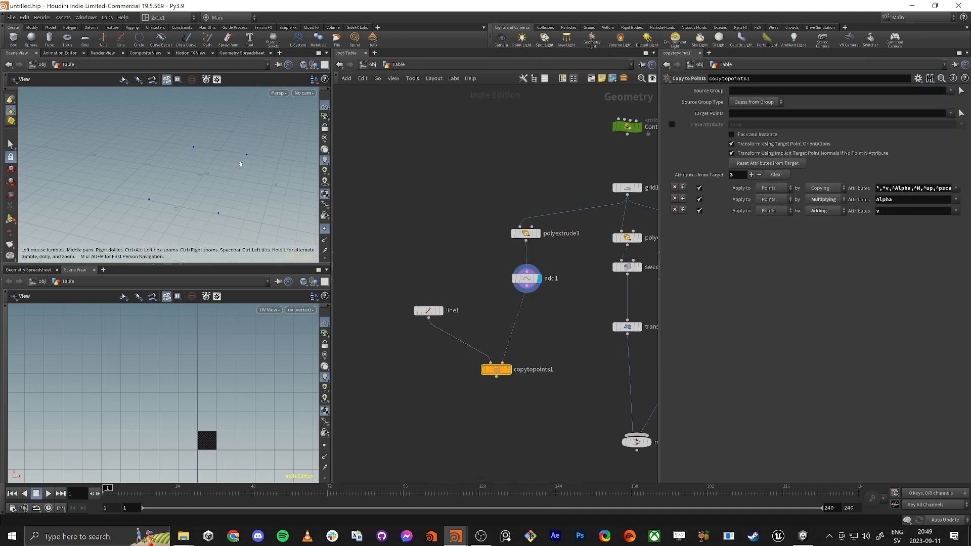
pyautogui.click(509, 370)
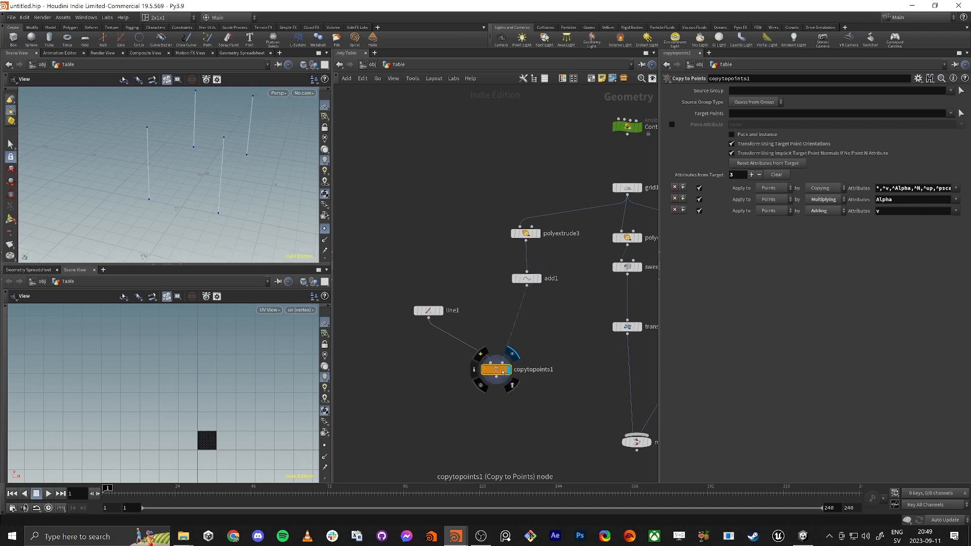
# - Keep copytopoints1 displayed and show merge1 alongside it as a shaded template for reference
pyautogui.click(481, 355)
pyautogui.moveTo(647, 442); pyautogui.dragTo(580, 420, button='middle')
pyautogui.click(580, 420)
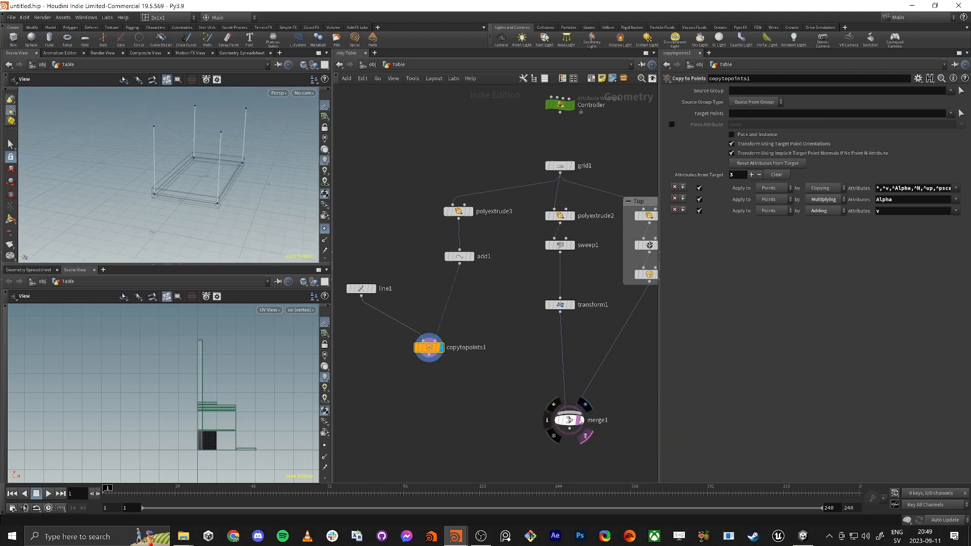
pyautogui.keyDown('ctrl'); pyautogui.click(585, 434); pyautogui.keyUp('ctrl')
pyautogui.moveTo(212, 193)
pyautogui.mouseDown()
pyautogui.moveTo(170, 160)
pyautogui.moveTo(185, 171)
pyautogui.mouseUp()
pyautogui.moveTo(185, 171); pyautogui.dragTo(190, 178, button='middle')
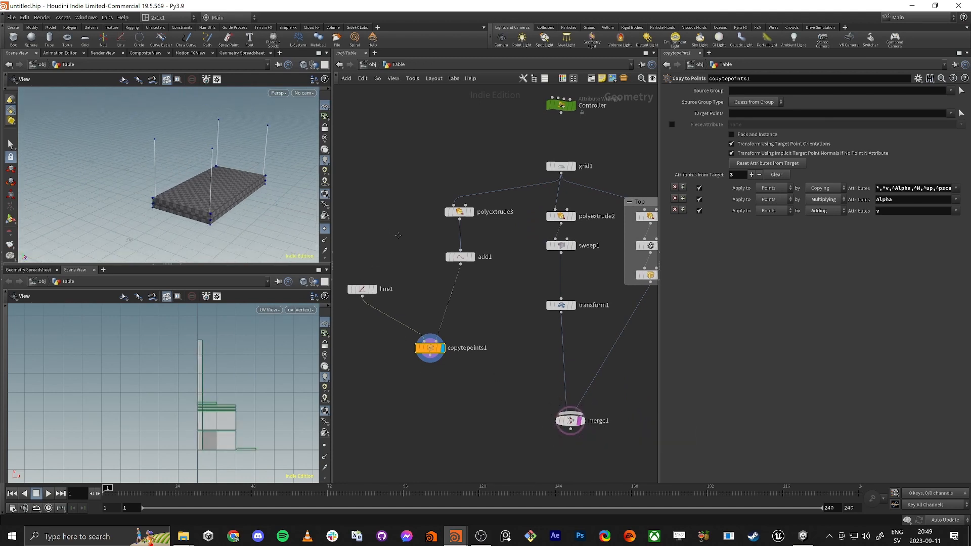
# - Set line1's Y direction to -1 so the leg lines run downward from the tabletop
pyautogui.moveTo(397, 232); pyautogui.dragTo(479, 231, button='middle')
pyautogui.click(444, 287)
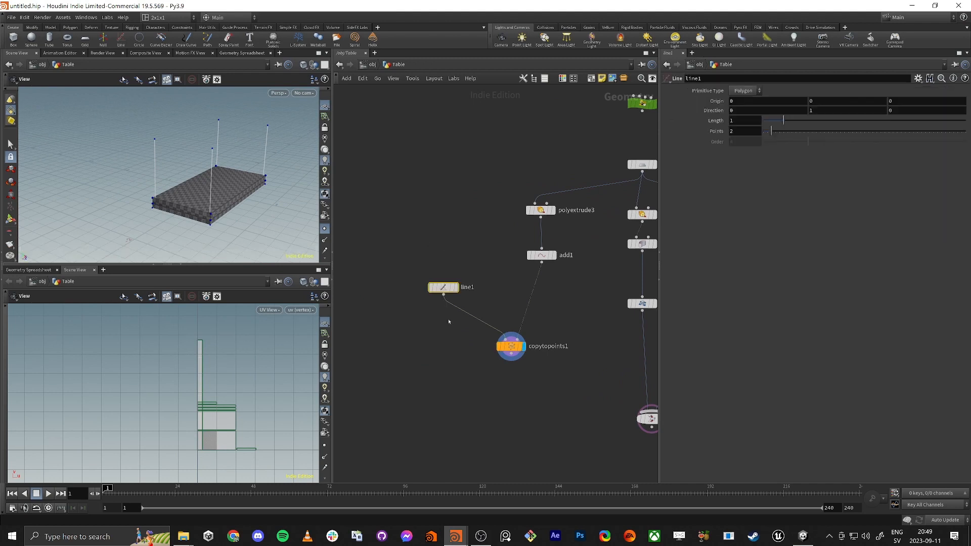
pyautogui.click(811, 110)
pyautogui.write('-1')
pyautogui.press('Return')
pyautogui.moveTo(223, 213); pyautogui.dragTo(209, 167)
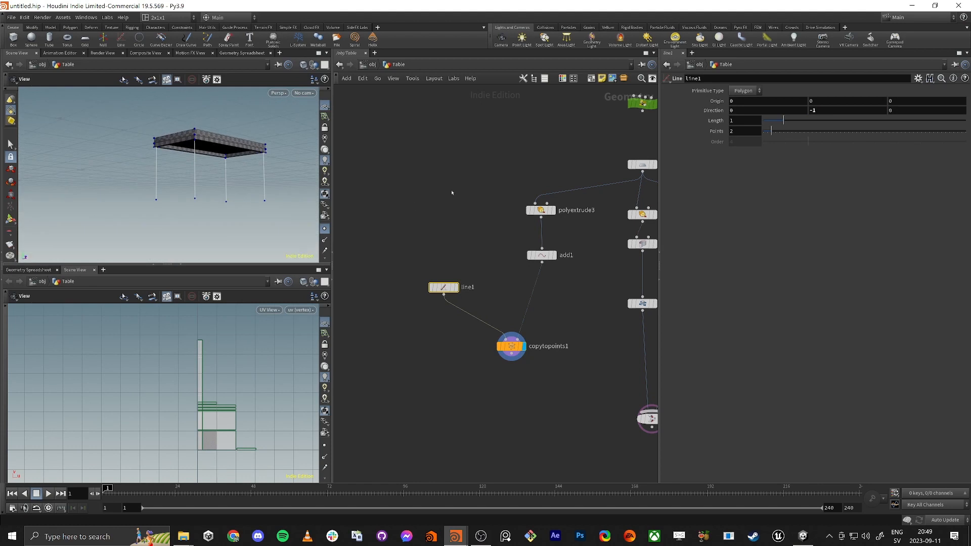
# - Link line1's Length to the Controller's Table Height parameter with a relative reference
pyautogui.moveTo(520, 169); pyautogui.dragTo(425, 212, button='middle')
pyautogui.moveTo(484, 191); pyautogui.dragTo(522, 172, button='middle')
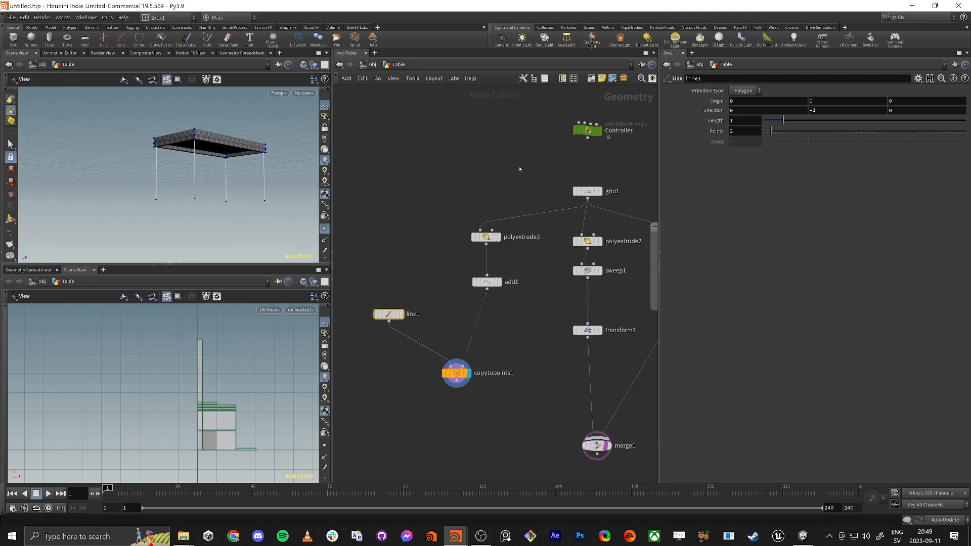
pyautogui.click(587, 130)
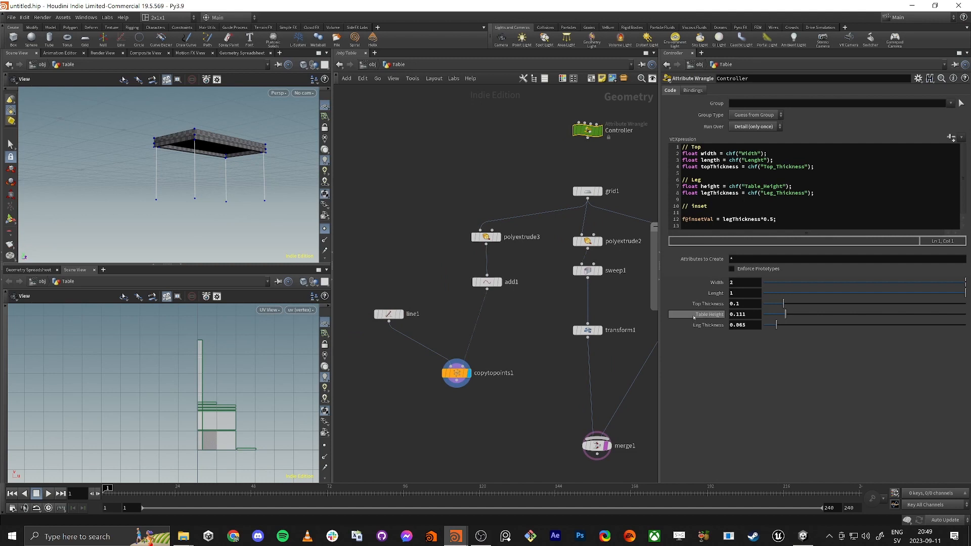
pyautogui.rightClick(745, 316)
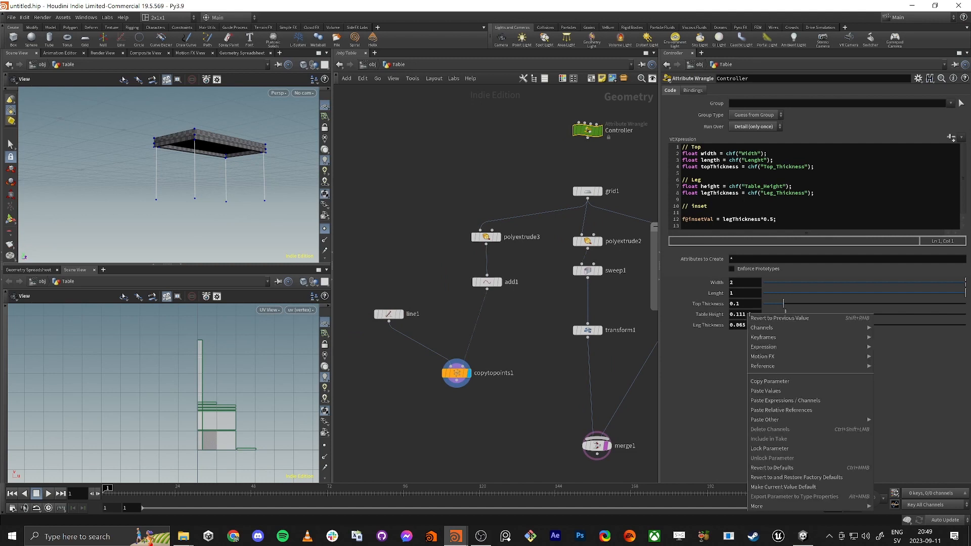
pyautogui.click(782, 381)
pyautogui.click(389, 315)
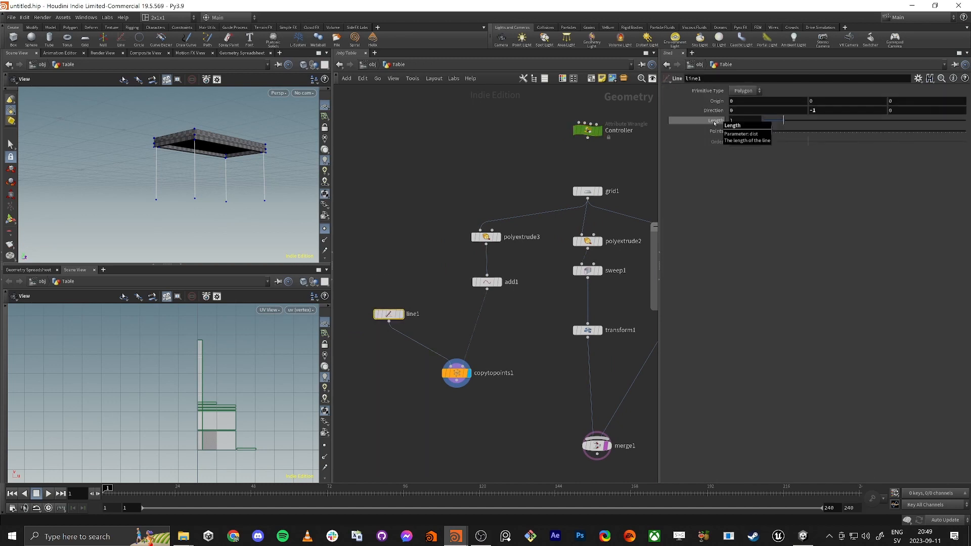
pyautogui.rightClick(740, 120)
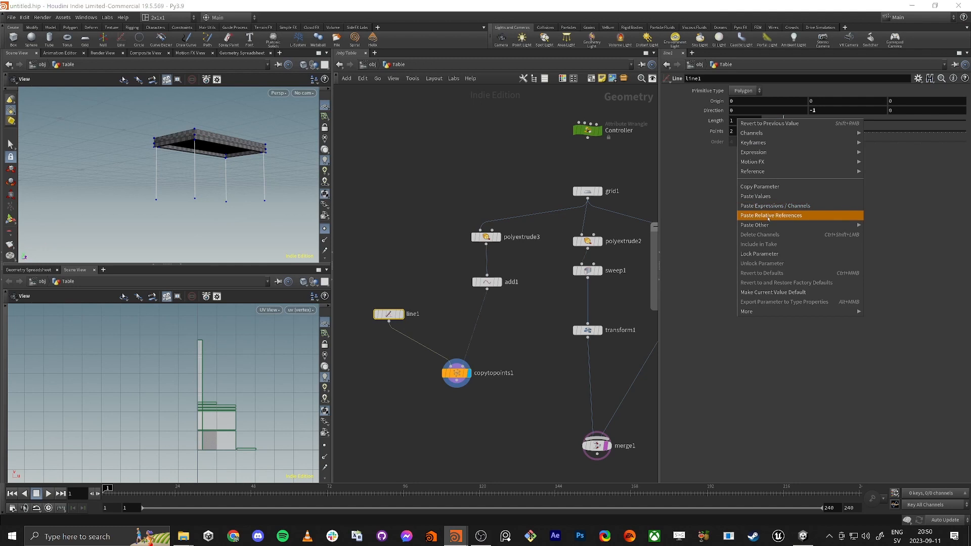
pyautogui.click(779, 213)
# - Raise the Controller's Table Height to about 0.954 and check the leg lines beneath the tabletop
pyautogui.scroll(5, 114, 162)
pyautogui.keyDown('alt'); pyautogui.moveTo(82, 132); pyautogui.dragTo(179, 190); pyautogui.keyUp('alt')
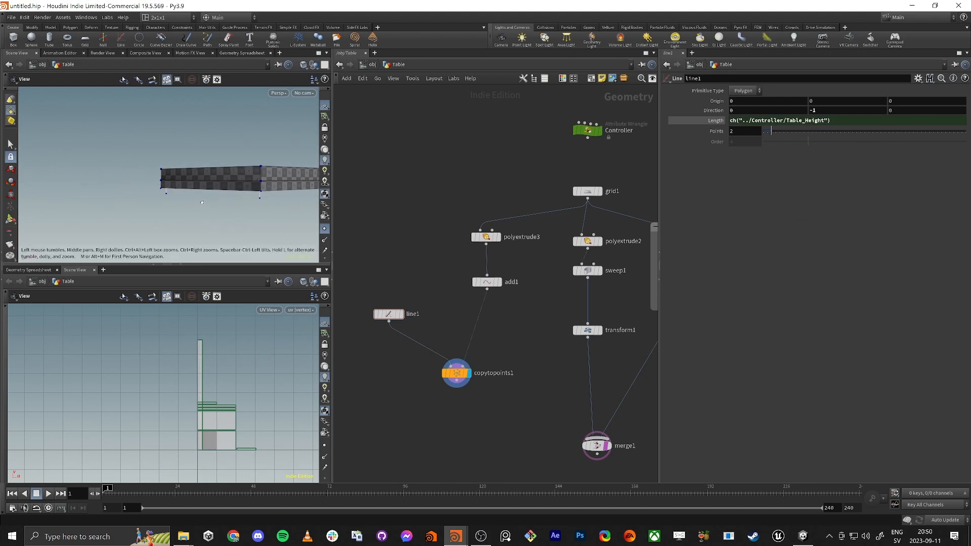
pyautogui.click(588, 130)
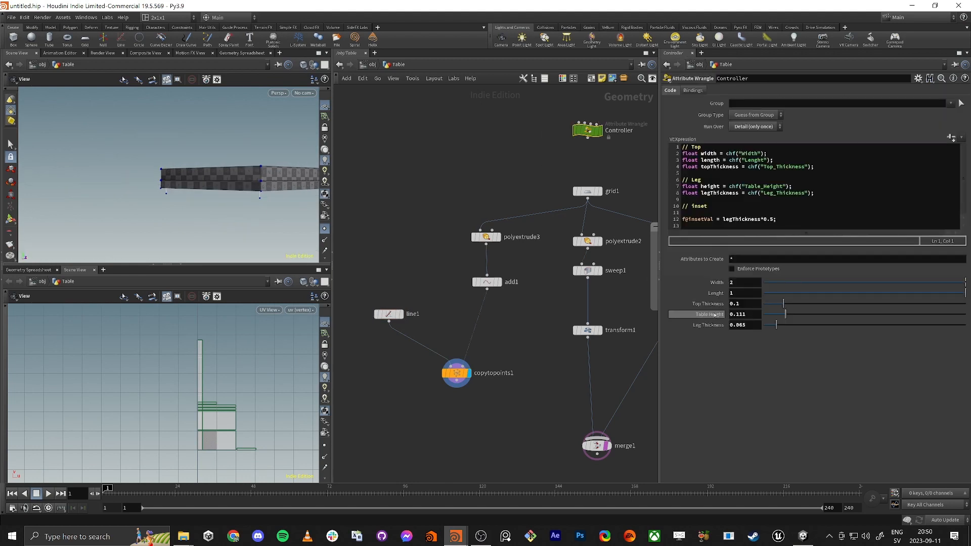
pyautogui.moveTo(785, 314); pyautogui.dragTo(957, 313)
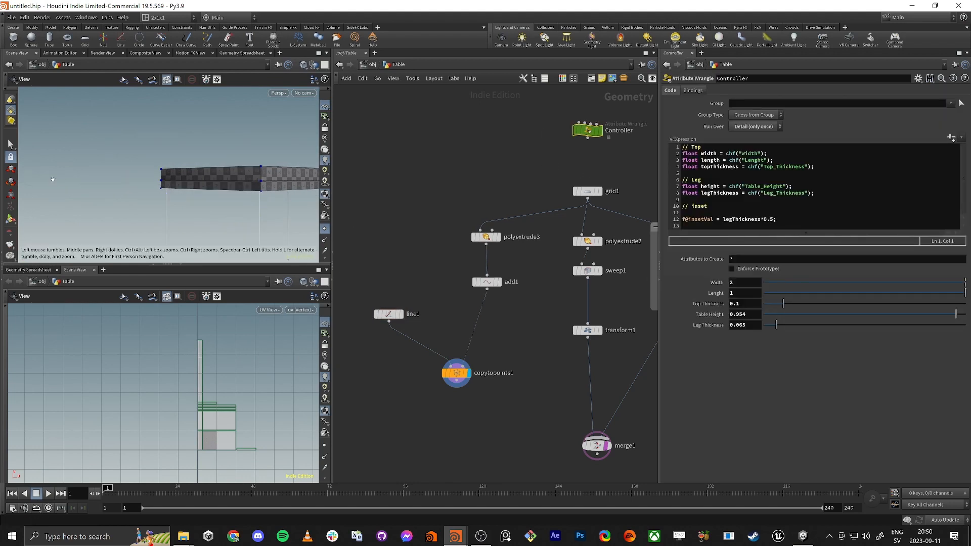
pyautogui.keyDown('alt'); pyautogui.moveTo(50, 167); pyautogui.dragTo(197, 174); pyautogui.keyUp('alt')
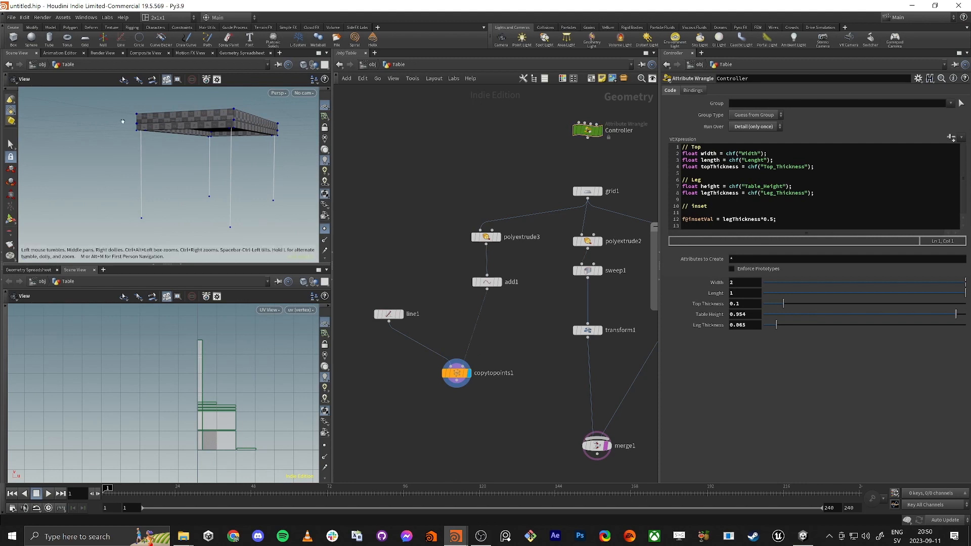
# - Add a Circle node in the empty network space above line1 and display it
pyautogui.moveTo(383, 241); pyautogui.dragTo(453, 210, button='middle')
pyautogui.press('Tab')
pyautogui.write('c')
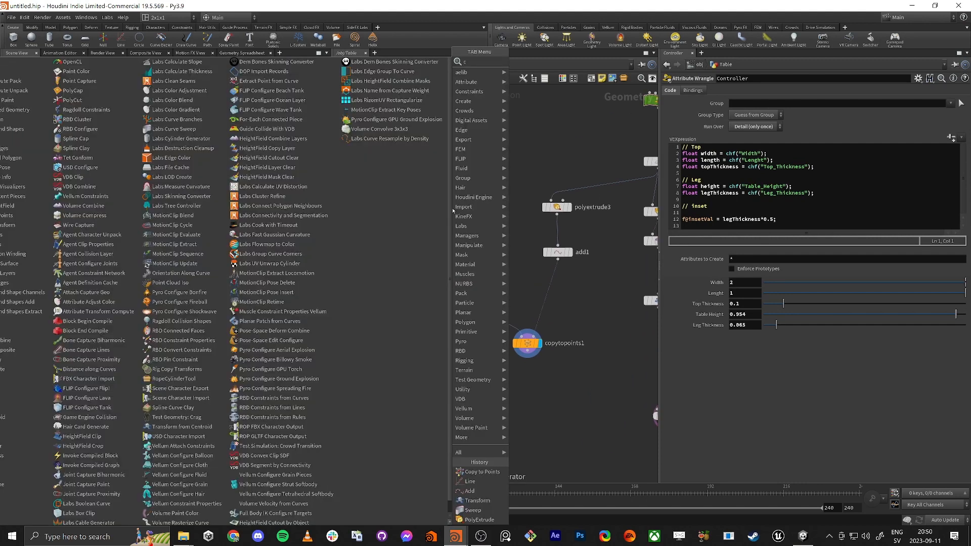
pyautogui.write('icl')
pyautogui.press('BackSpace')
pyautogui.press('BackSpace')
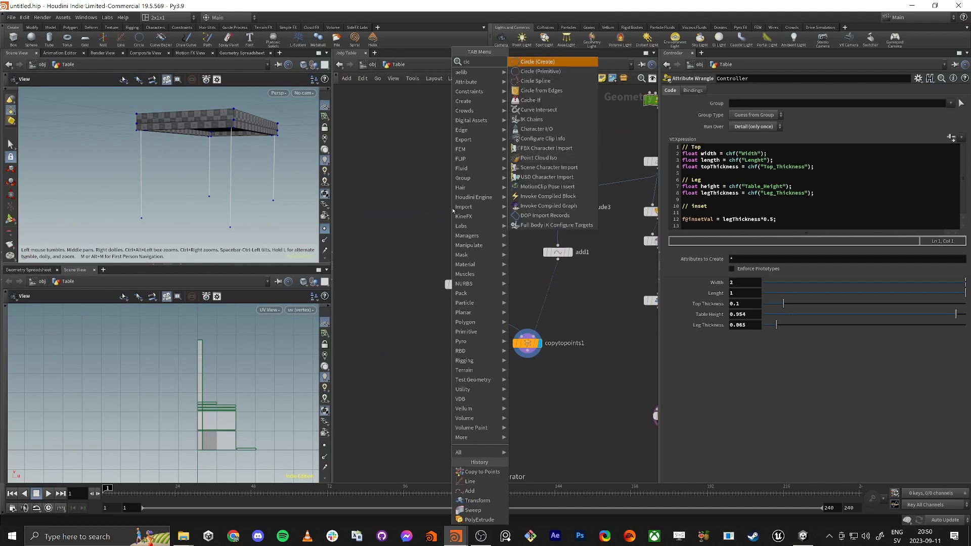
pyautogui.write('rc')
pyautogui.press('Return')
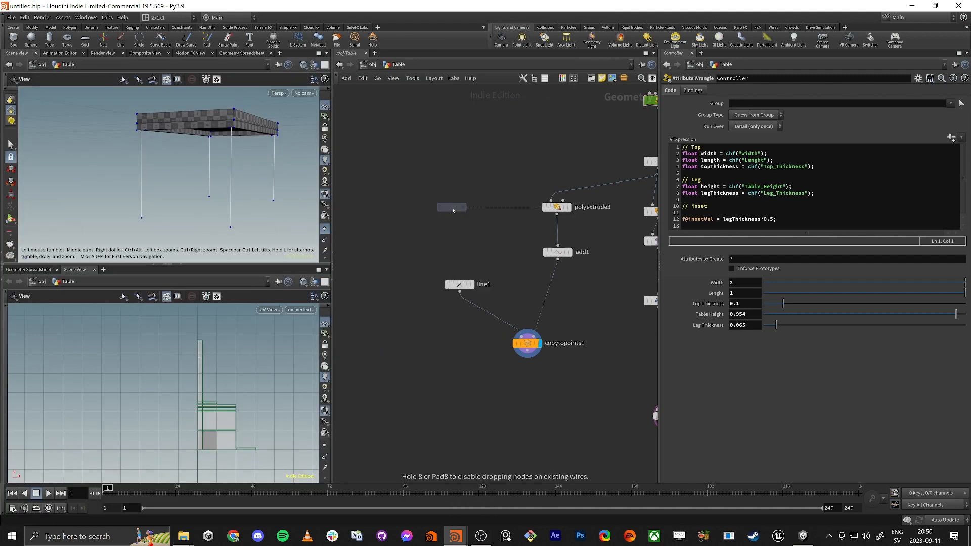
pyautogui.click(440, 208)
pyautogui.click(439, 208)
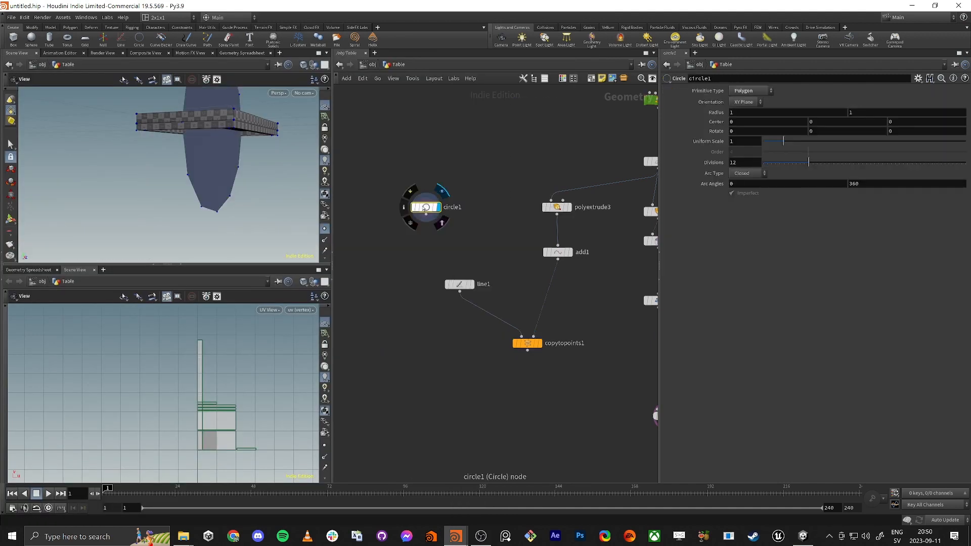
# - Show copytopoints1 as the only template behind the displayed circle
pyautogui.moveTo(197, 167); pyautogui.dragTo(262, 168)
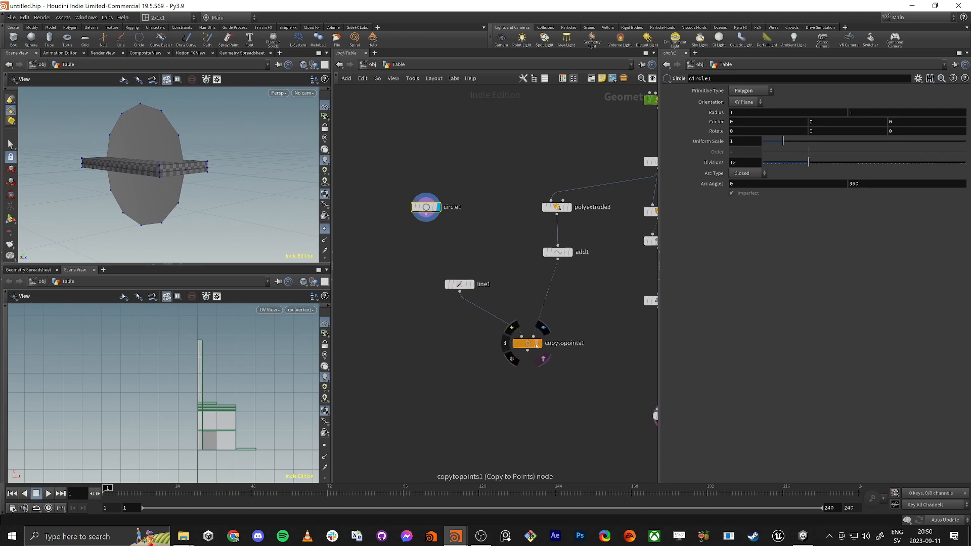
pyautogui.click(542, 357)
pyautogui.moveTo(167, 196); pyautogui.dragTo(182, 192)
# - Insert a Sweep node between line1 and copytopoints1, with line1 set off to the side as its backbone
pyautogui.moveTo(459, 284); pyautogui.dragTo(405, 282)
pyautogui.press('Tab')
pyautogui.write('swe')
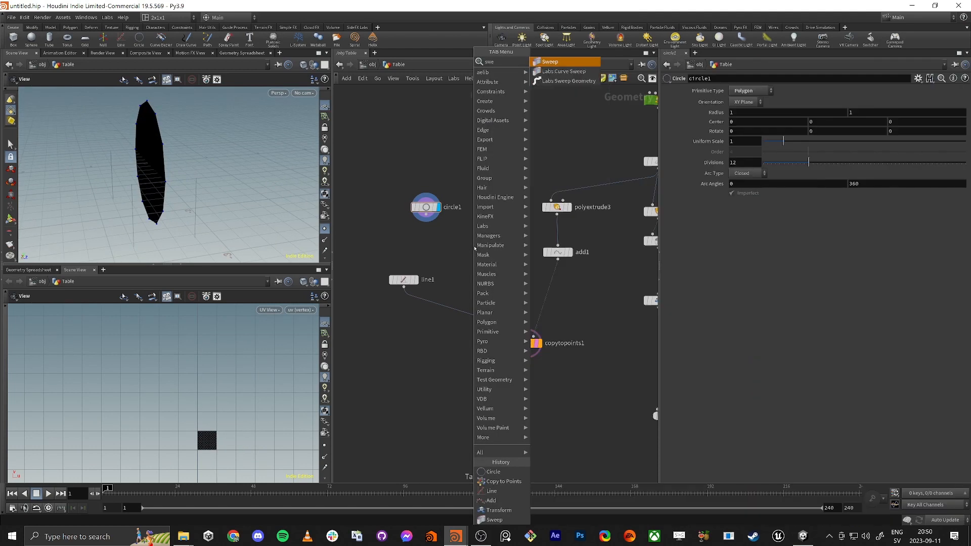
pyautogui.press('Return')
pyautogui.click(465, 272)
pyautogui.moveTo(403, 281); pyautogui.dragTo(522, 335)
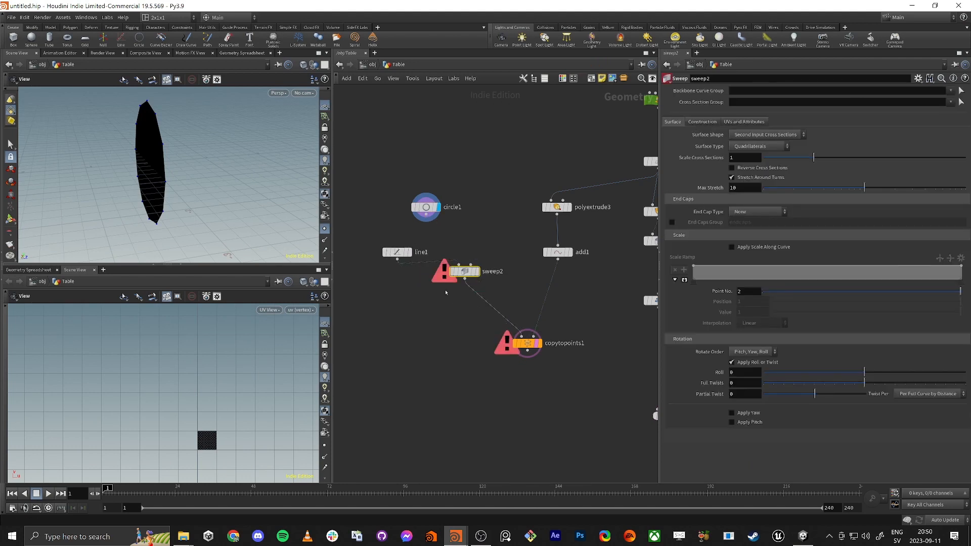
# - Place circle1 above sweep2, connect it as the sweep's cross section, and display sweep2
pyautogui.moveTo(439, 216); pyautogui.dragTo(481, 203)
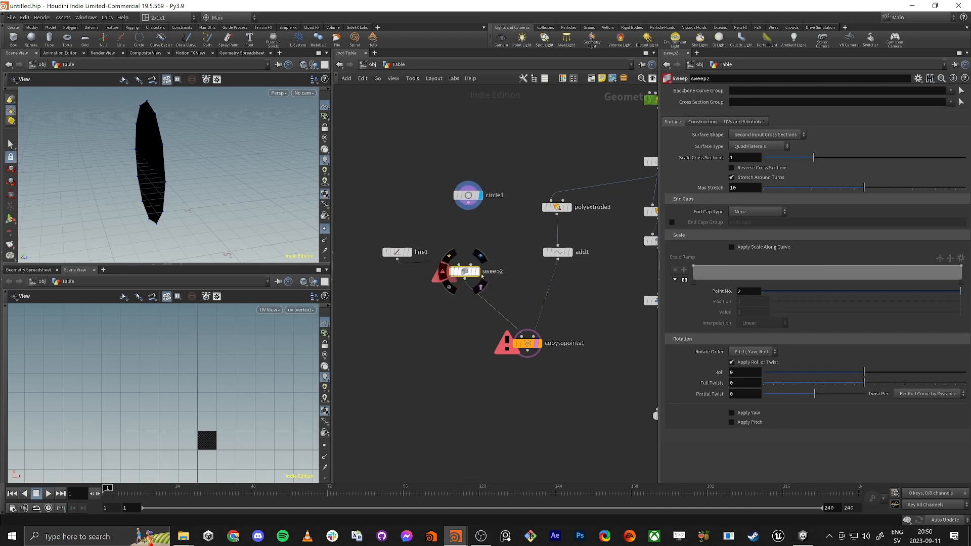
pyautogui.click(478, 273)
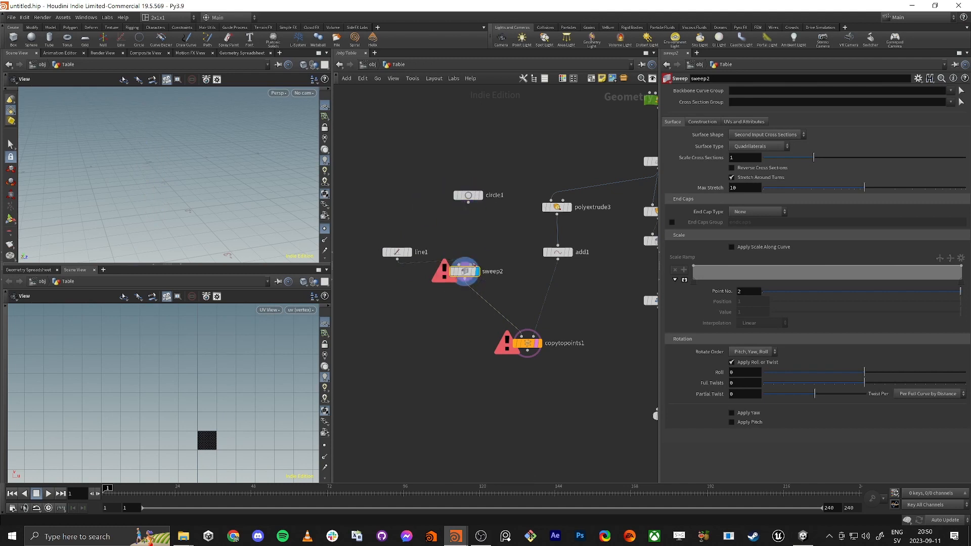
pyautogui.click(472, 264)
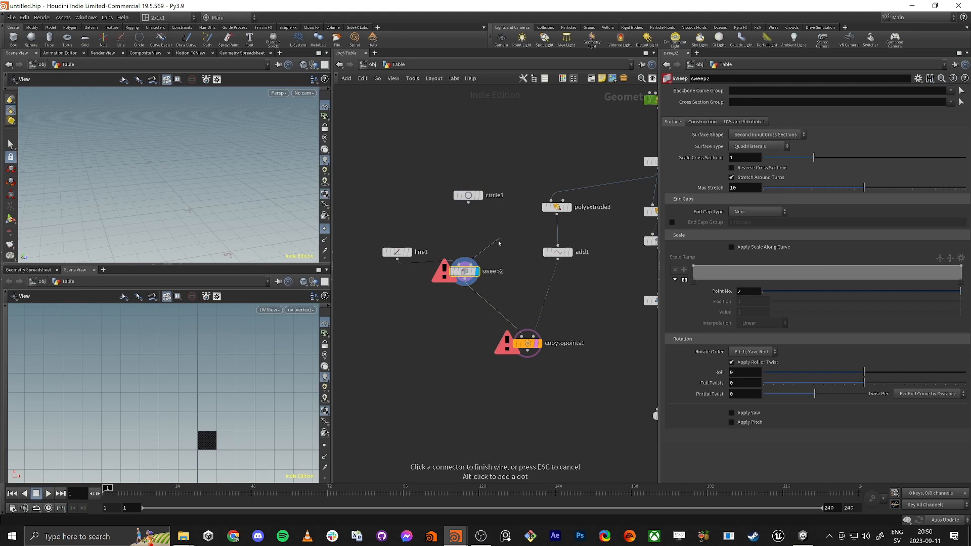
pyautogui.click(468, 202)
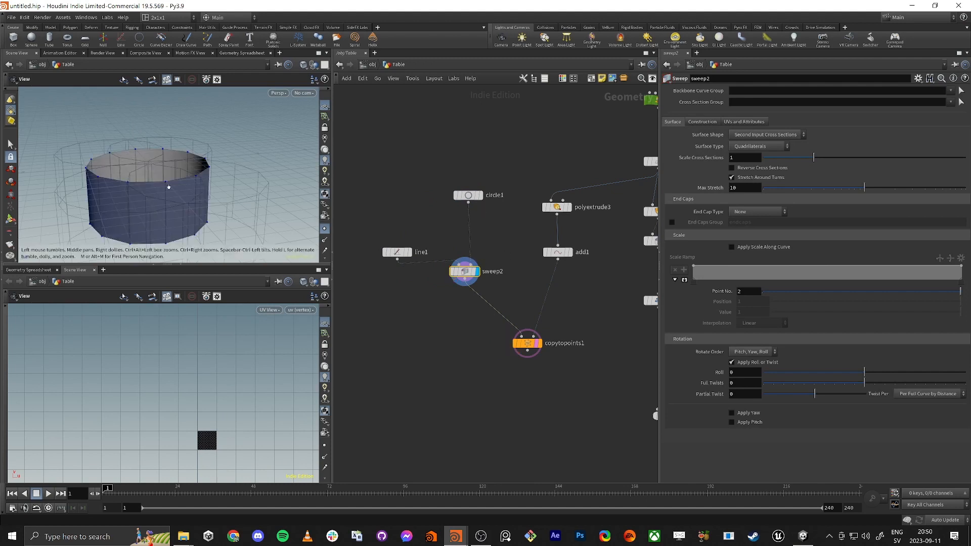
pyautogui.moveTo(169, 186)
pyautogui.mouseDown()
pyautogui.moveTo(188, 228)
pyautogui.moveTo(202, 210)
pyautogui.moveTo(170, 183)
pyautogui.moveTo(176, 169)
pyautogui.mouseUp()
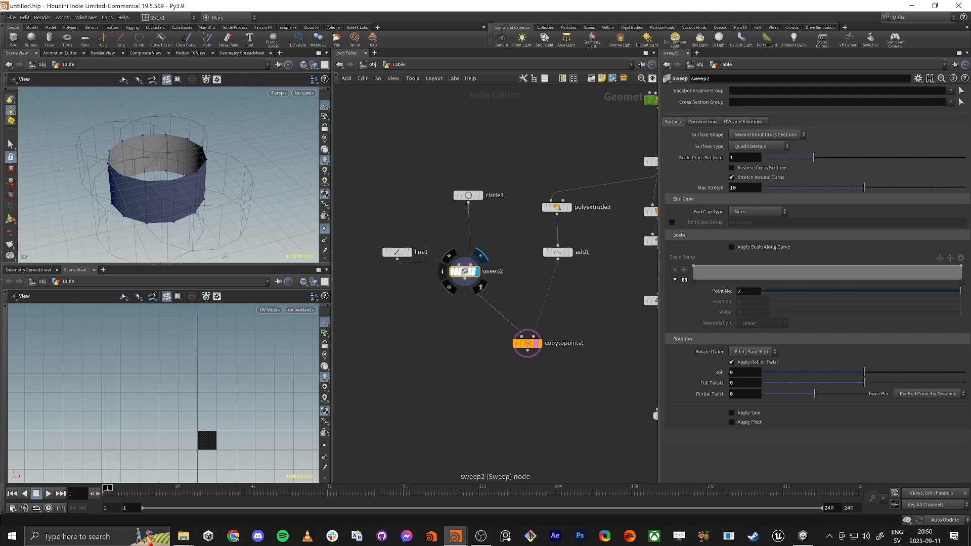
# - Insert a Reverse node between circle1 and sweep2 to flip the leg's faces outward
pyautogui.click(458, 313)
pyautogui.press('Tab')
pyautogui.write('rev')
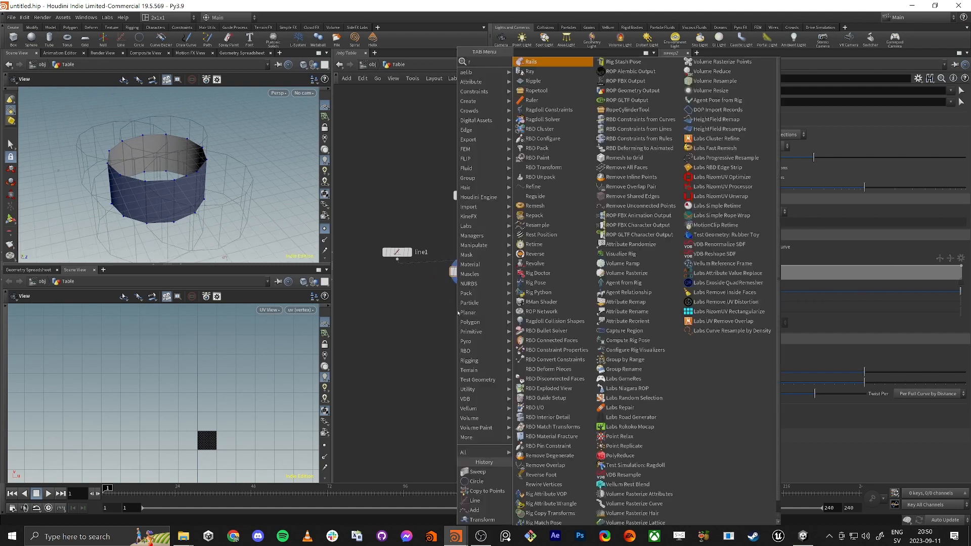
pyautogui.press('Return')
pyautogui.click(468, 232)
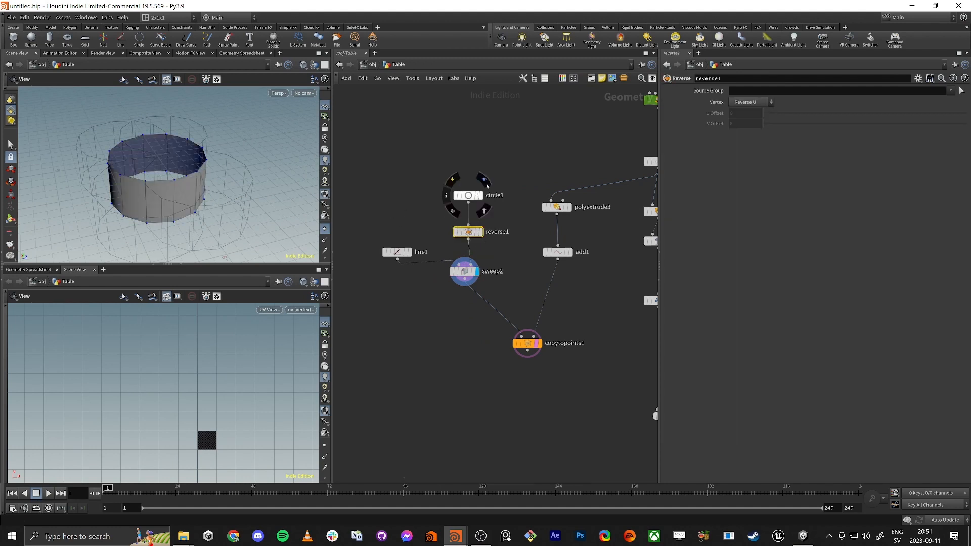
# - Link circle1's first Radius value to the Controller's Leg Thickness parameter with a relative reference
pyautogui.moveTo(475, 187); pyautogui.dragTo(442, 241, button='middle')
pyautogui.click(618, 152)
pyautogui.moveTo(553, 179); pyautogui.dragTo(531, 192, button='middle')
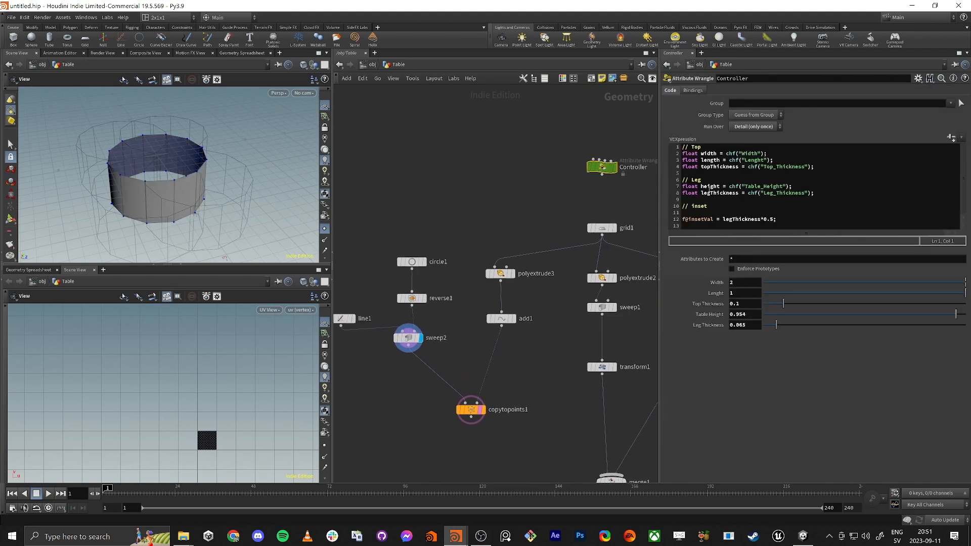
pyautogui.rightClick(714, 327)
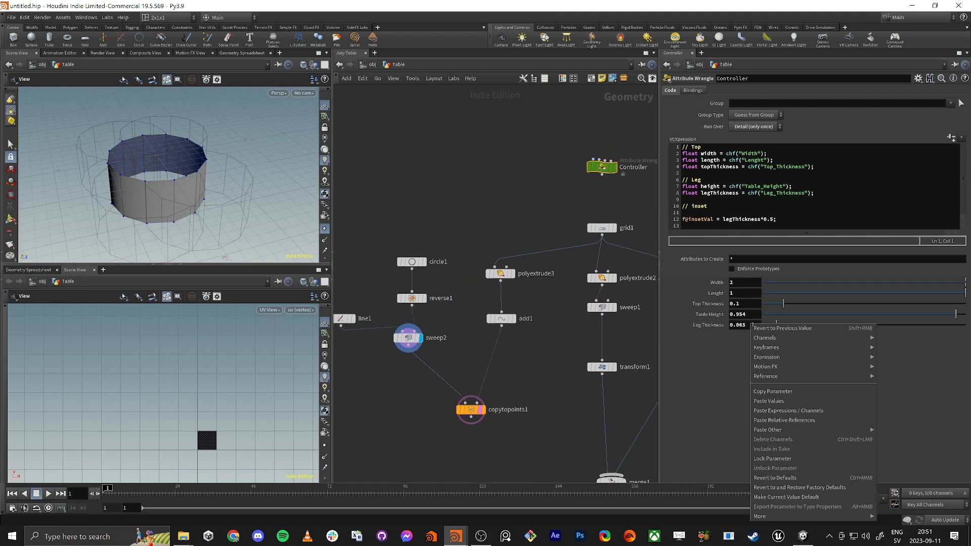
pyautogui.click(766, 393)
pyautogui.moveTo(415, 248); pyautogui.dragTo(503, 197, button='middle')
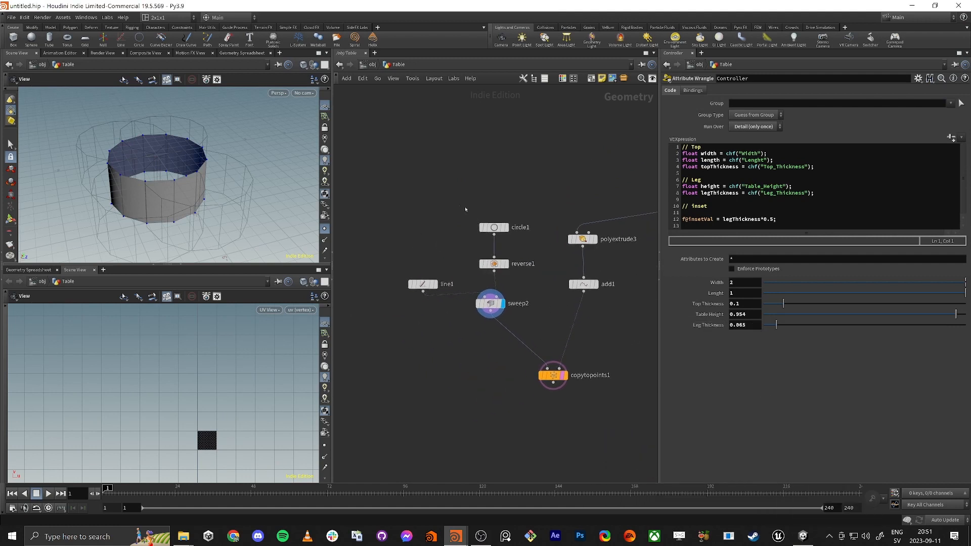
pyautogui.click(493, 227)
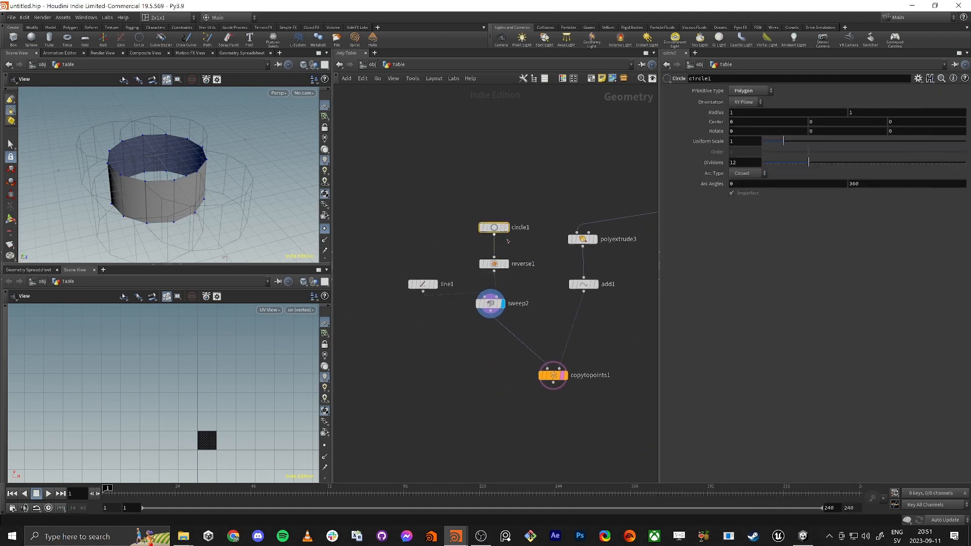
pyautogui.rightClick(738, 114)
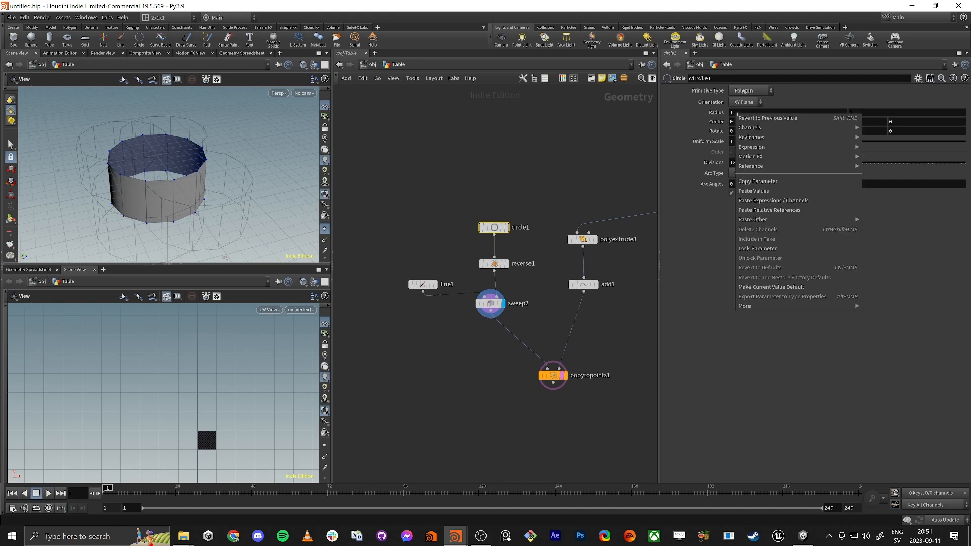
pyautogui.click(770, 210)
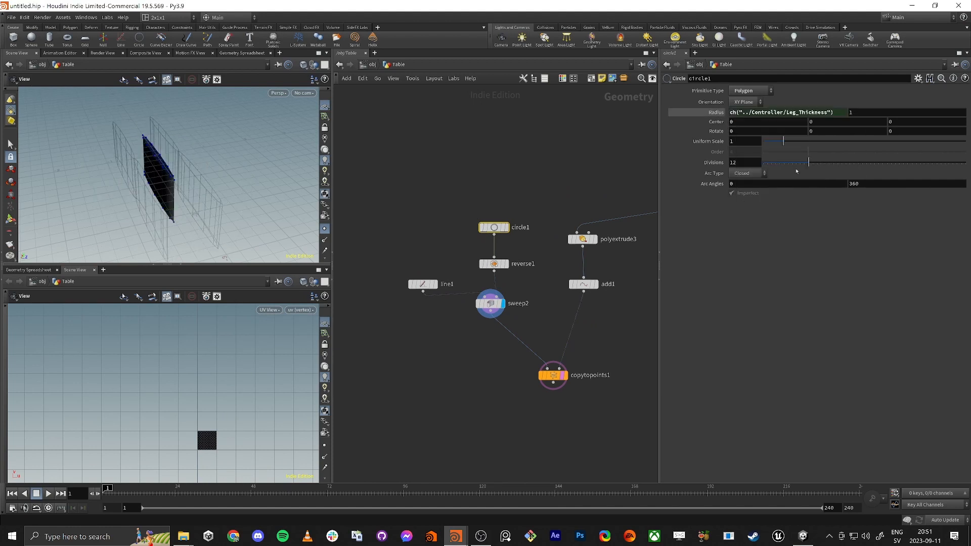
# - Multiply the Leg Thickness reference in circle1's first Radius value by 0.5
pyautogui.click(838, 113)
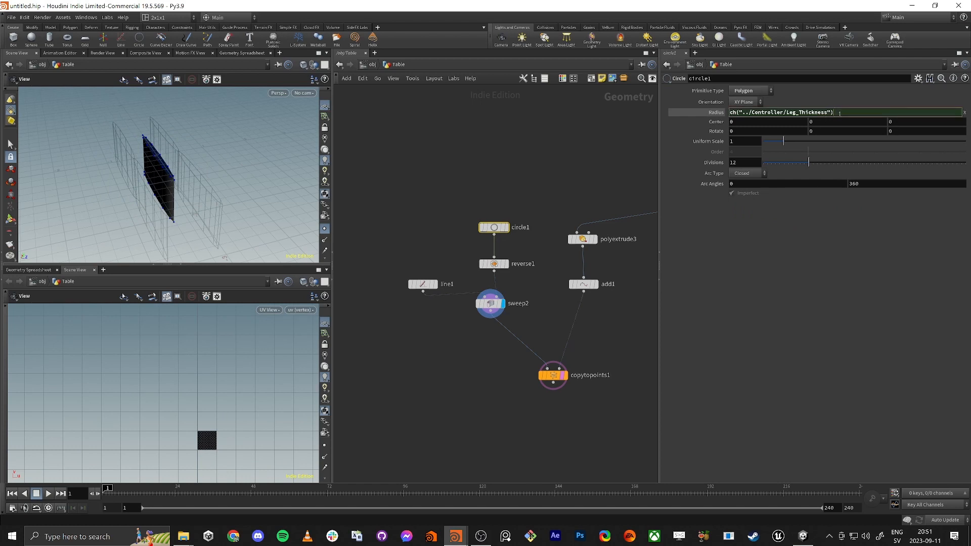
pyautogui.write('*0.5')
pyautogui.press('Return')
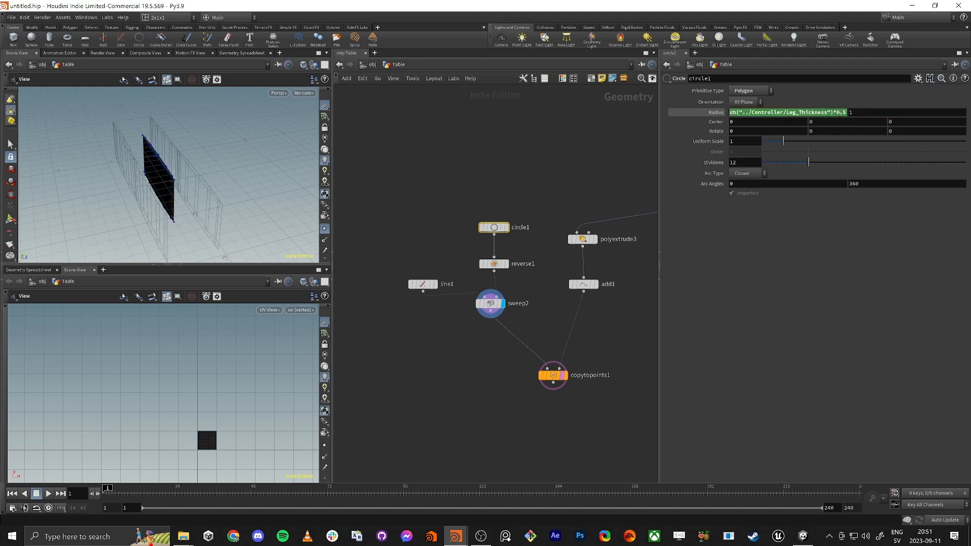
pyautogui.click(858, 114)
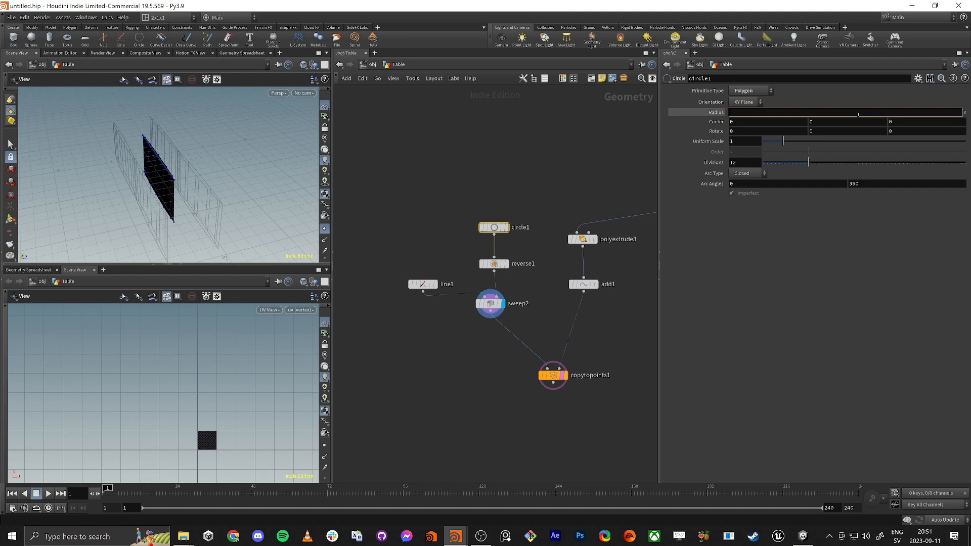
pyautogui.write('D:\\StudioHamlin\\Unity_StudioHamlin_Tutorial\\Assets\\Tutorials')
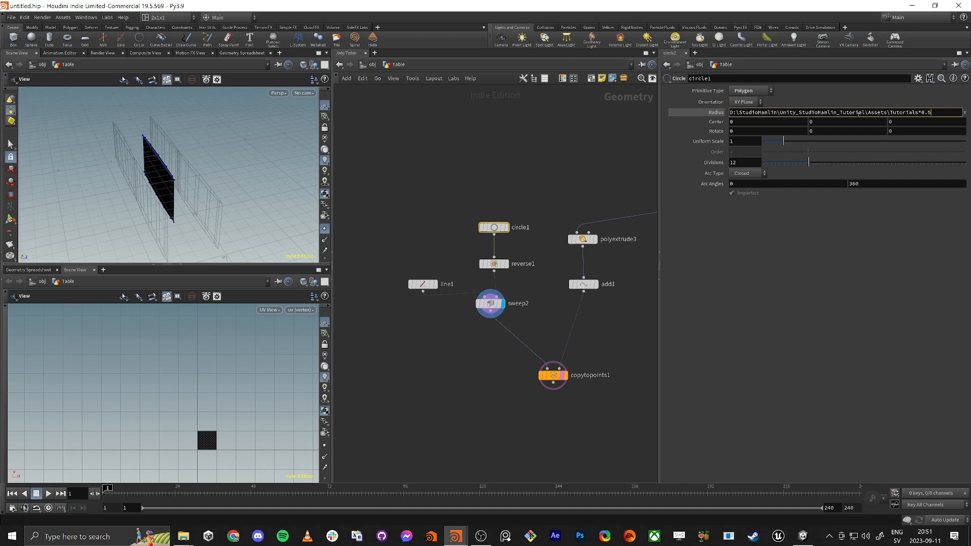
pyautogui.press('Return')
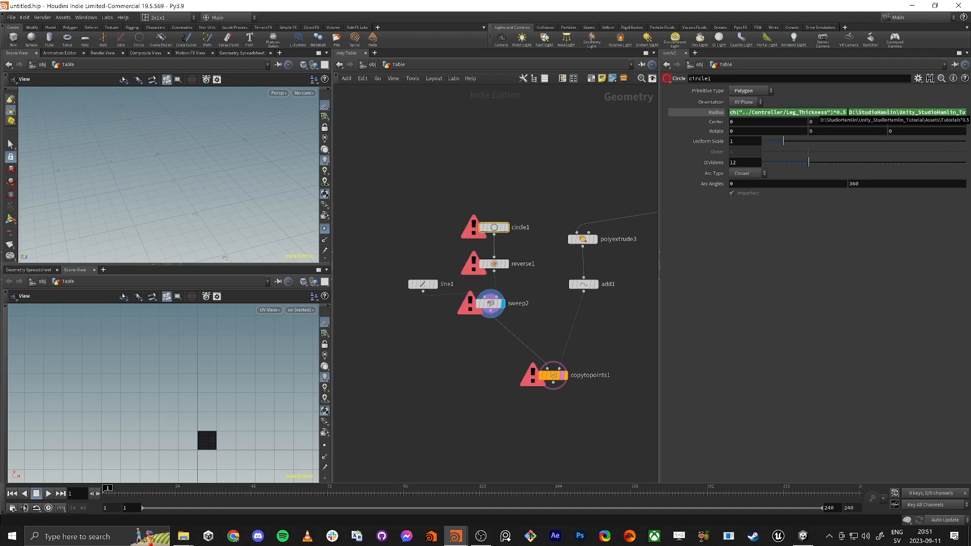
# - Set circle1's second Radius value to the same halved Controller reference as the first, ch("../Controller/Leg_Thickness")*0.5
pyautogui.click(888, 112)
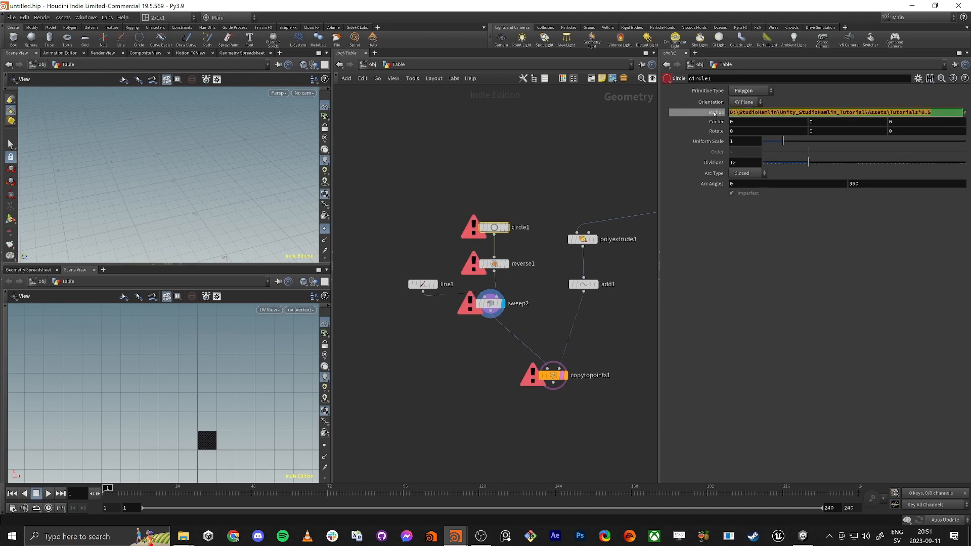
pyautogui.doubleClick(792, 113)
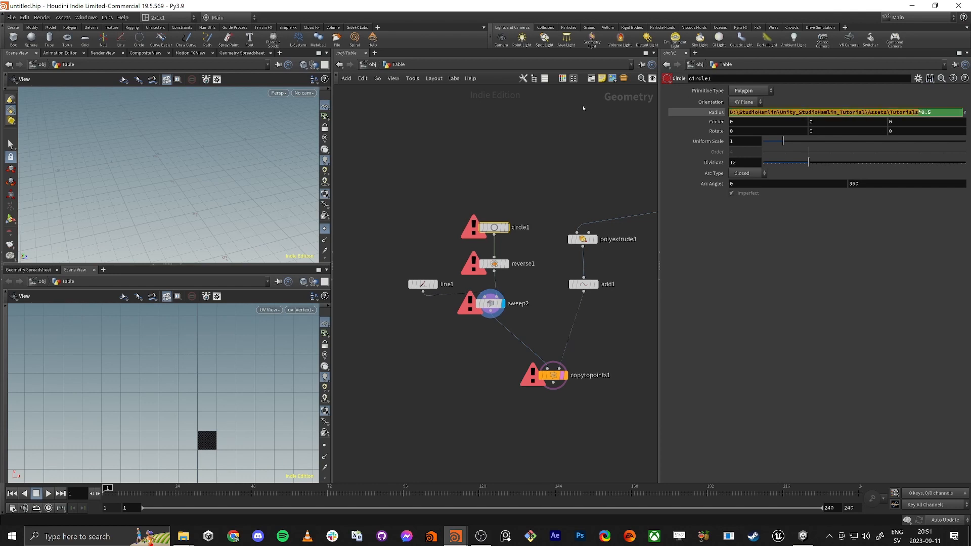
pyautogui.rightClick(816, 113)
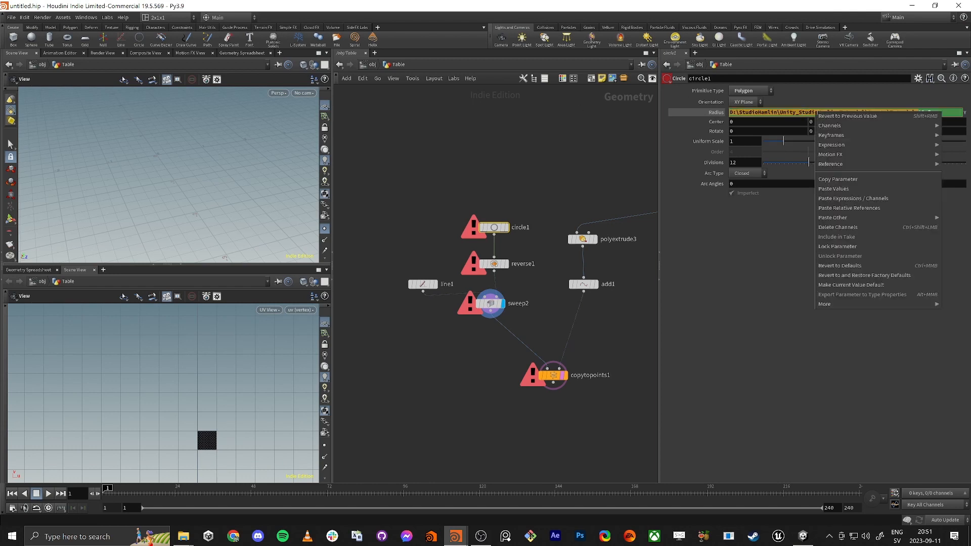
pyautogui.click(830, 213)
pyautogui.press('Return')
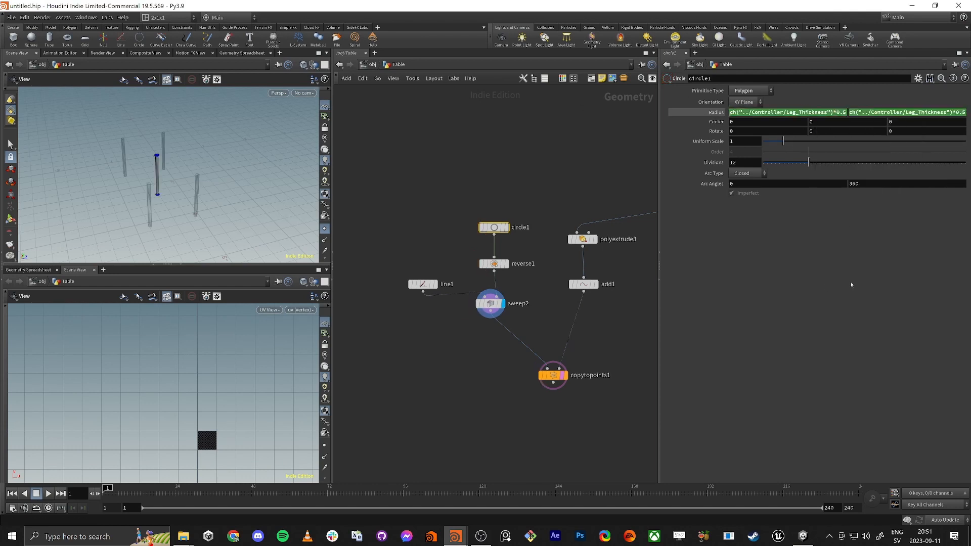
# - Turn off copytopoints1's template display and connect its output to merge1
pyautogui.moveTo(414, 163); pyautogui.dragTo(419, 160, button='middle')
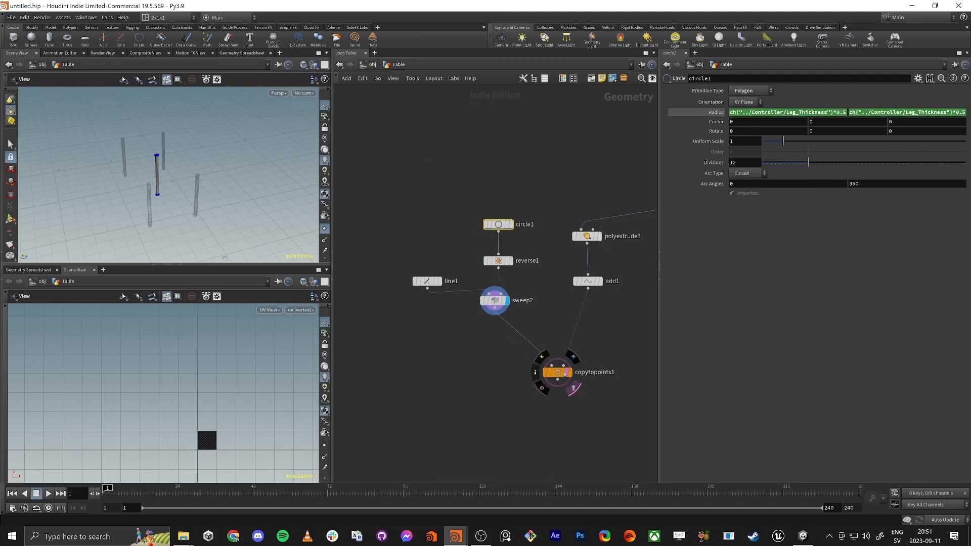
pyautogui.click(574, 388)
pyautogui.press('h')
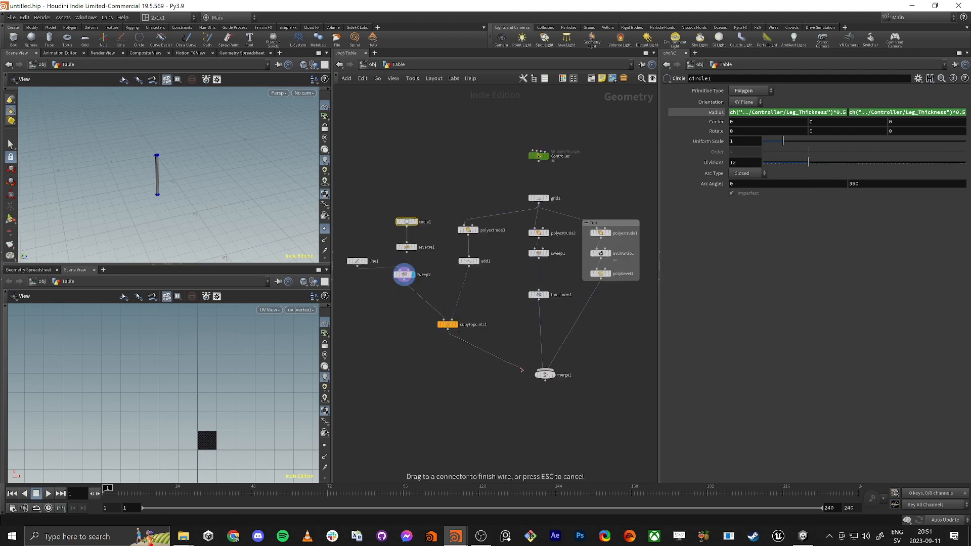
pyautogui.scroll(5, 526, 405)
pyautogui.click(548, 341)
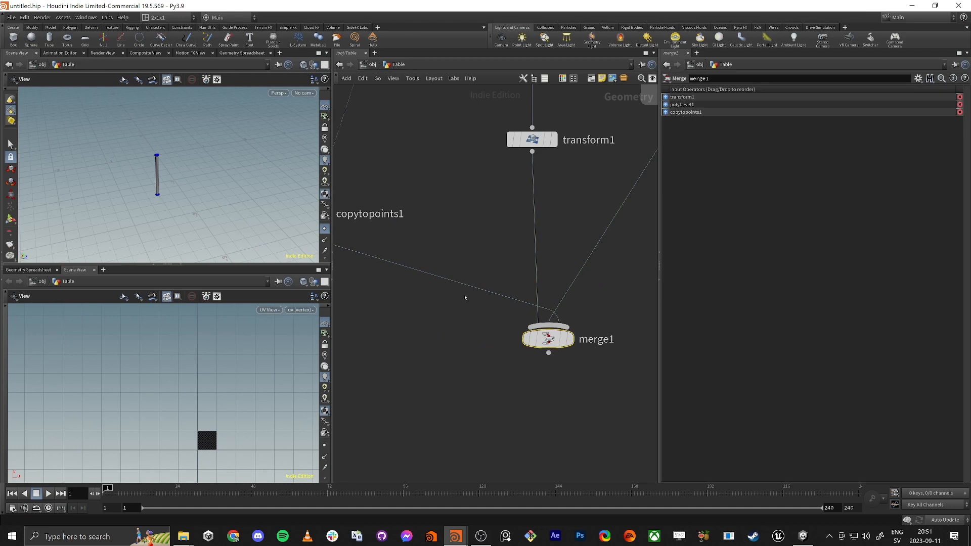
# - Move copytopoints1 to the first place in merge1's input order and display merge1 to inspect the complete table
pyautogui.moveTo(667, 112); pyautogui.dragTo(668, 95)
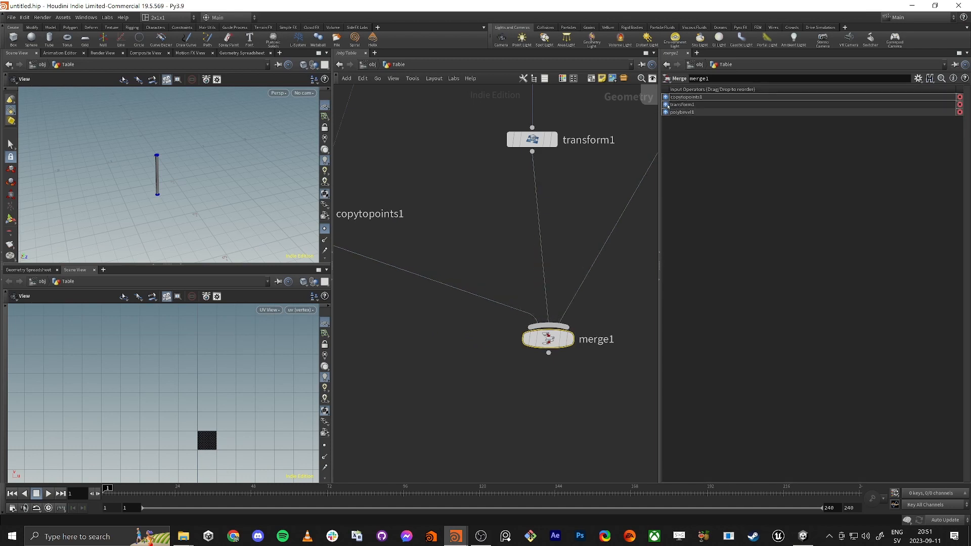
pyautogui.click(571, 340)
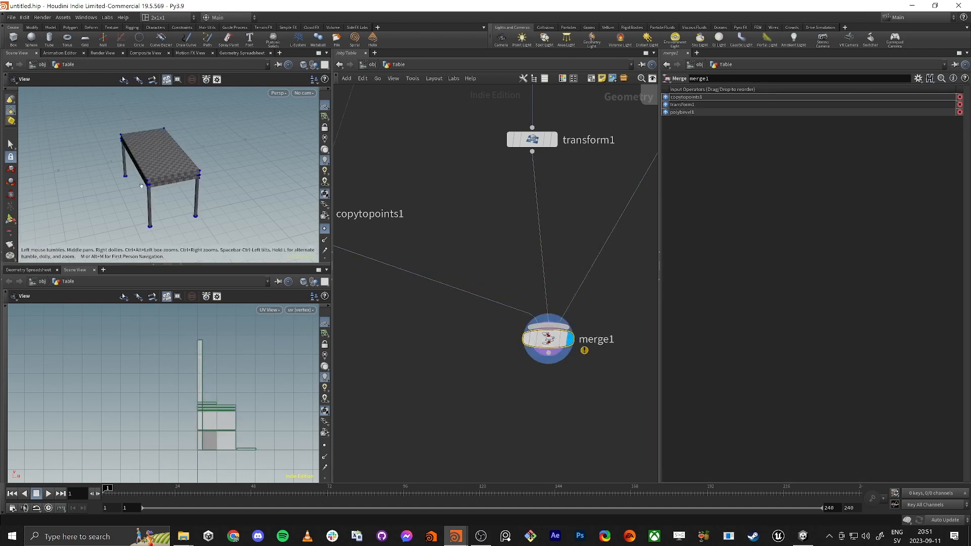
pyautogui.keyDown('alt'); pyautogui.moveTo(190, 202); pyautogui.dragTo(213, 186); pyautogui.keyUp('alt')
pyautogui.scroll(4, 230, 190)
pyautogui.keyDown('alt'); pyautogui.moveTo(241, 193); pyautogui.dragTo(187, 174, button='middle'); pyautogui.keyUp('alt')
pyautogui.keyDown('alt'); pyautogui.moveTo(187, 175); pyautogui.dragTo(165, 174); pyautogui.keyUp('alt')
pyautogui.scroll(4, 185, 134)
pyautogui.scroll(-5, 182, 154)
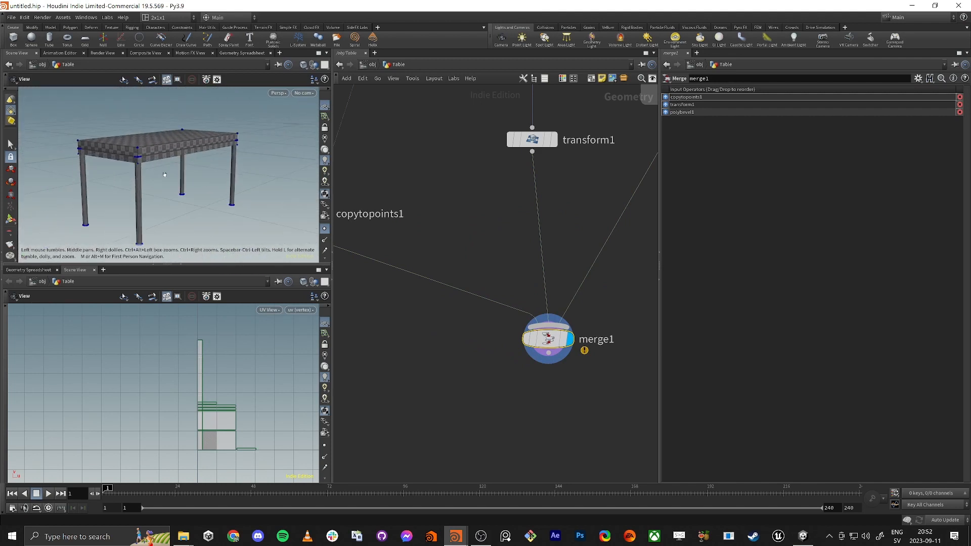
# - Start saving the scene as a new file, browsing within d:/Studiohamlin/Unity_StudioHamlin_Tutorial-Houdini to the subfolder containing H_03_HDA_Furnitures_finished.hiplc
pyautogui.click(11, 17)
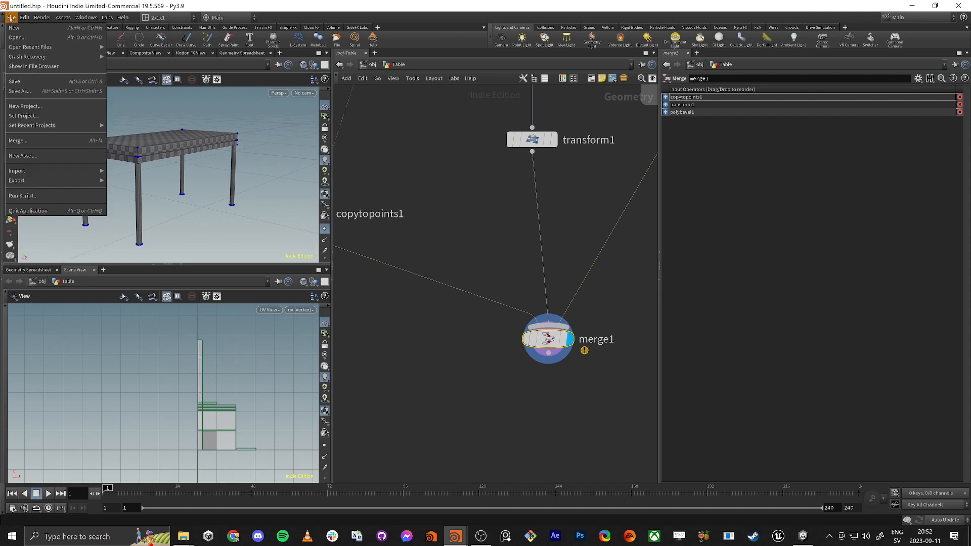
pyautogui.click(25, 91)
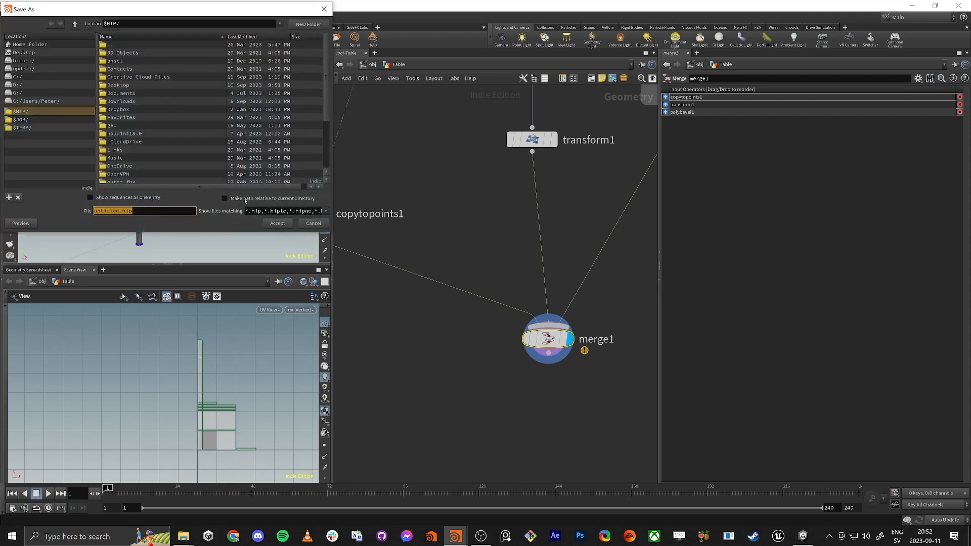
pyautogui.write('d')
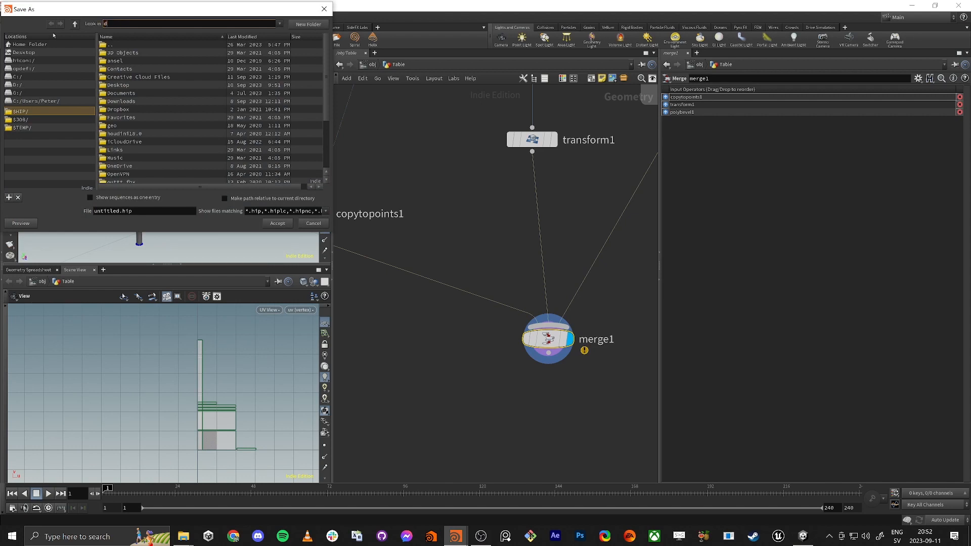
pyautogui.write(':\\Studiohamlin')
pyautogui.press('Return')
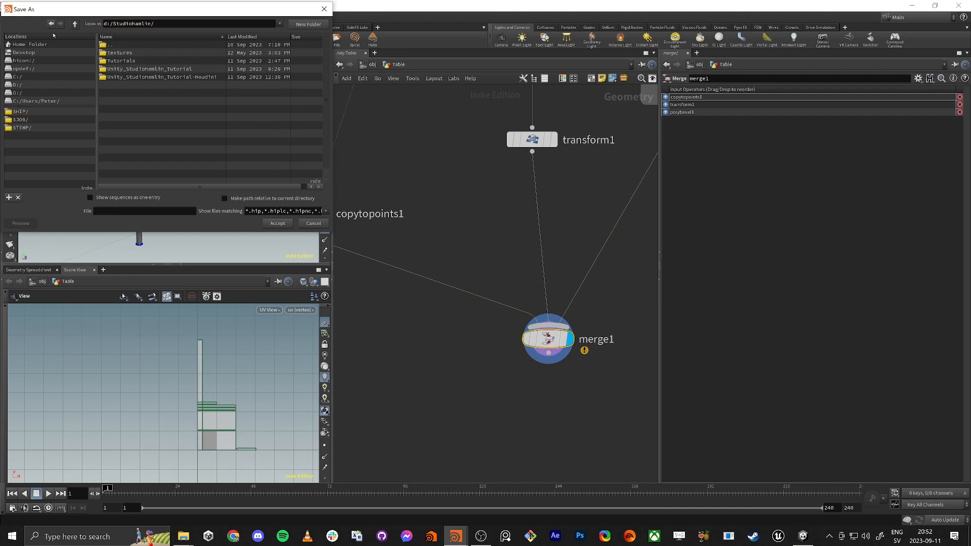
pyautogui.doubleClick(149, 79)
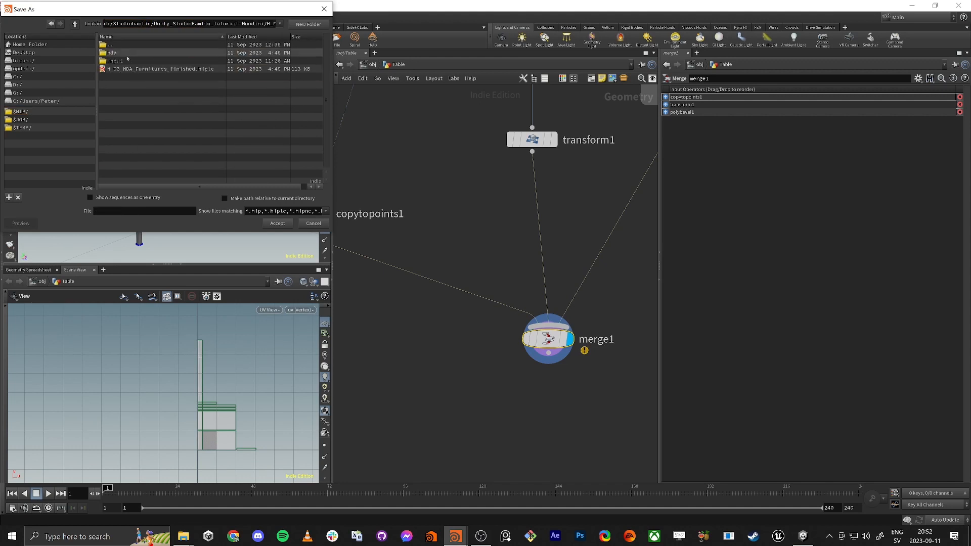
pyautogui.doubleClick(151, 53)
# - Save the scene under the name H_03_HDA_Furnitures_tutorial, based on the finished file's name
pyautogui.click(164, 69)
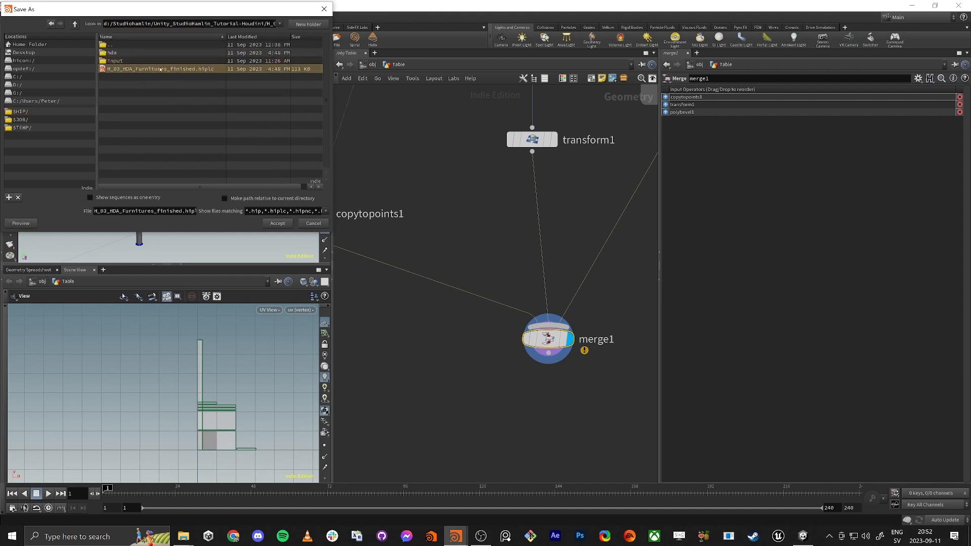
pyautogui.moveTo(153, 211); pyautogui.dragTo(427, 214)
pyautogui.write('_t')
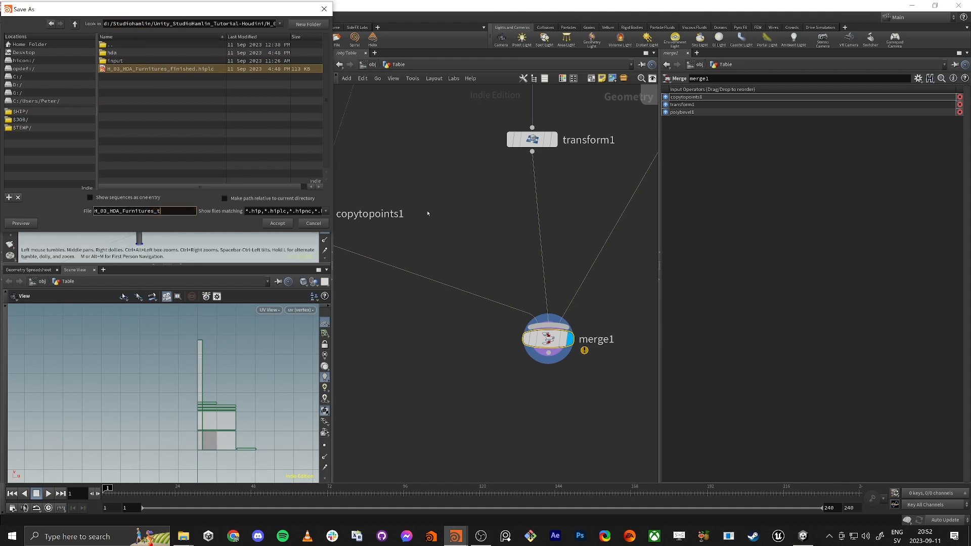
pyautogui.write('utorial')
pyautogui.press('Return')
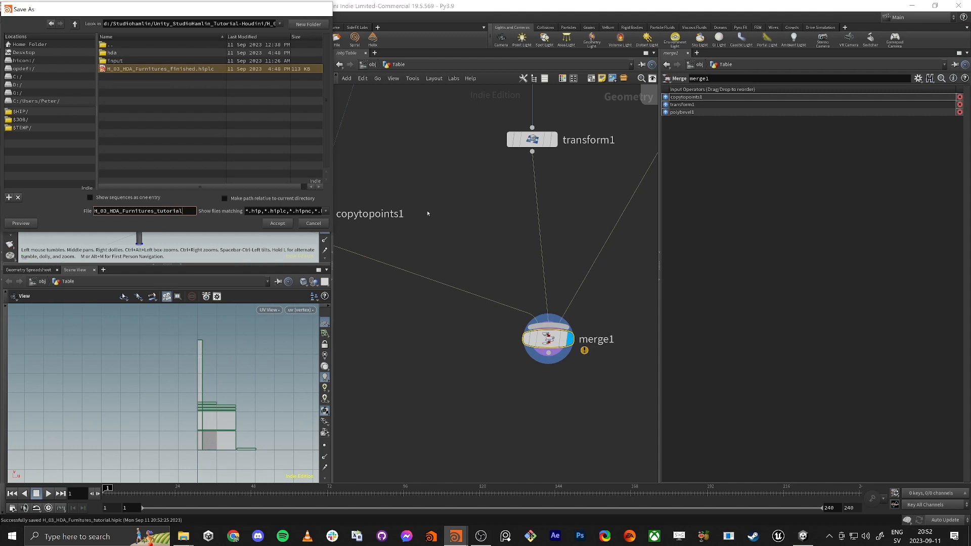